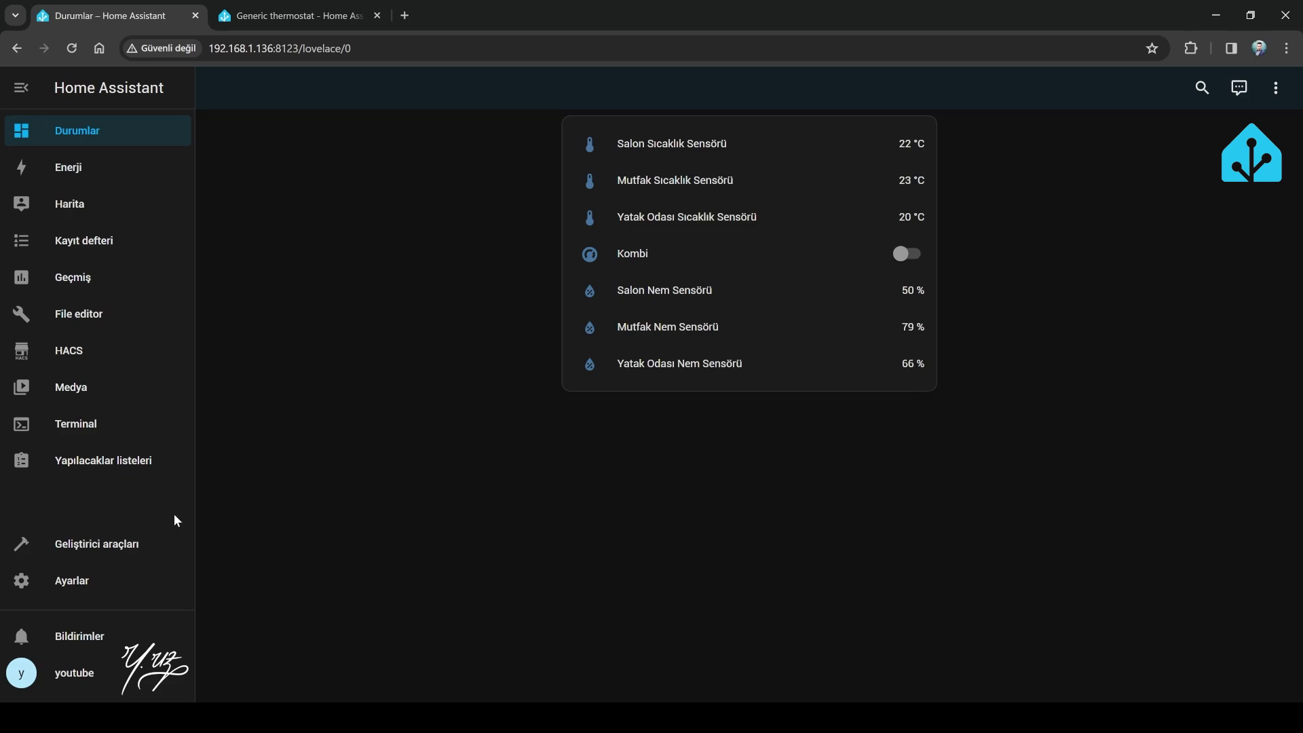
- Open the helpers (Yardımcılar) list within the devices and services settings
{"action": "left_click", "coordinate": [82, 582]}
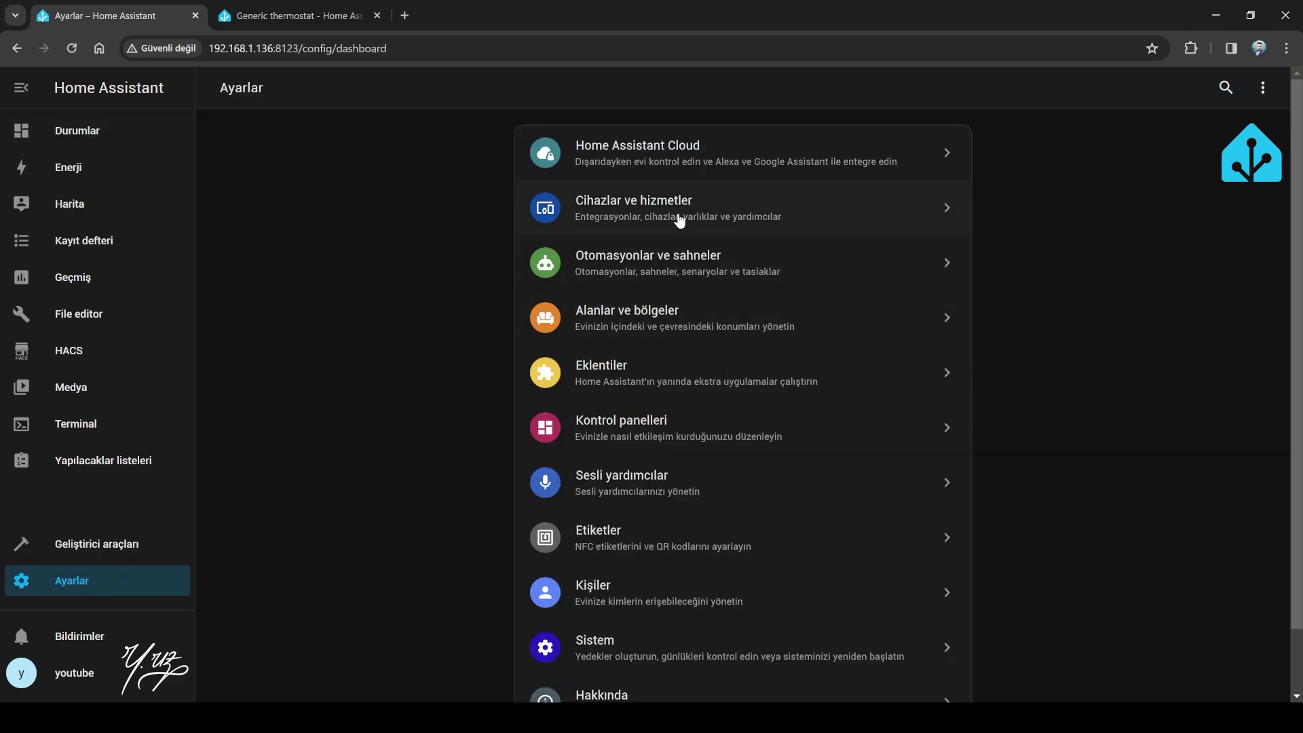
{"action": "left_click", "coordinate": [715, 215]}
{"action": "left_click", "coordinate": [897, 87]}
{"action": "left_click", "coordinate": [1201, 678]}
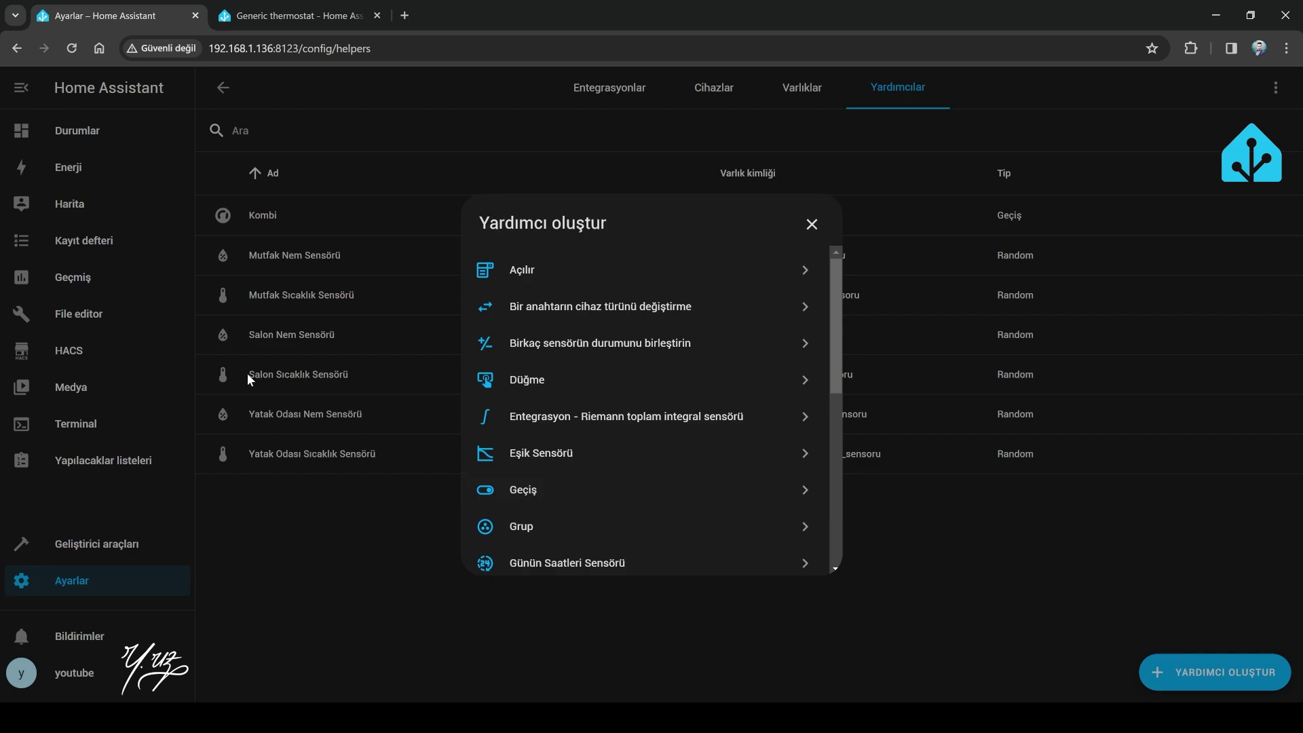
{"action": "left_click", "coordinate": [514, 494]}
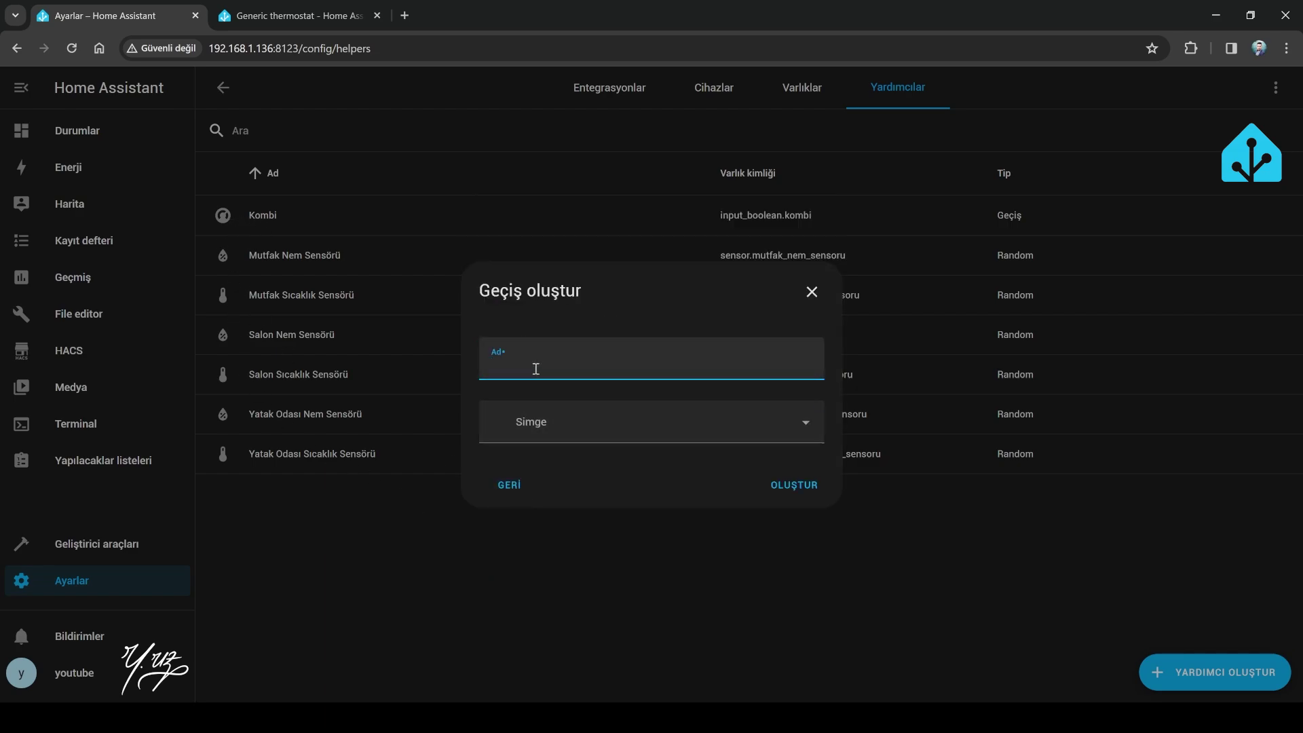
{"action": "left_click", "coordinate": [510, 485]}
{"action": "left_click", "coordinate": [811, 224]}
- Switch the Kombi helper on and back off from its details, then close them
{"action": "left_click", "coordinate": [369, 224]}
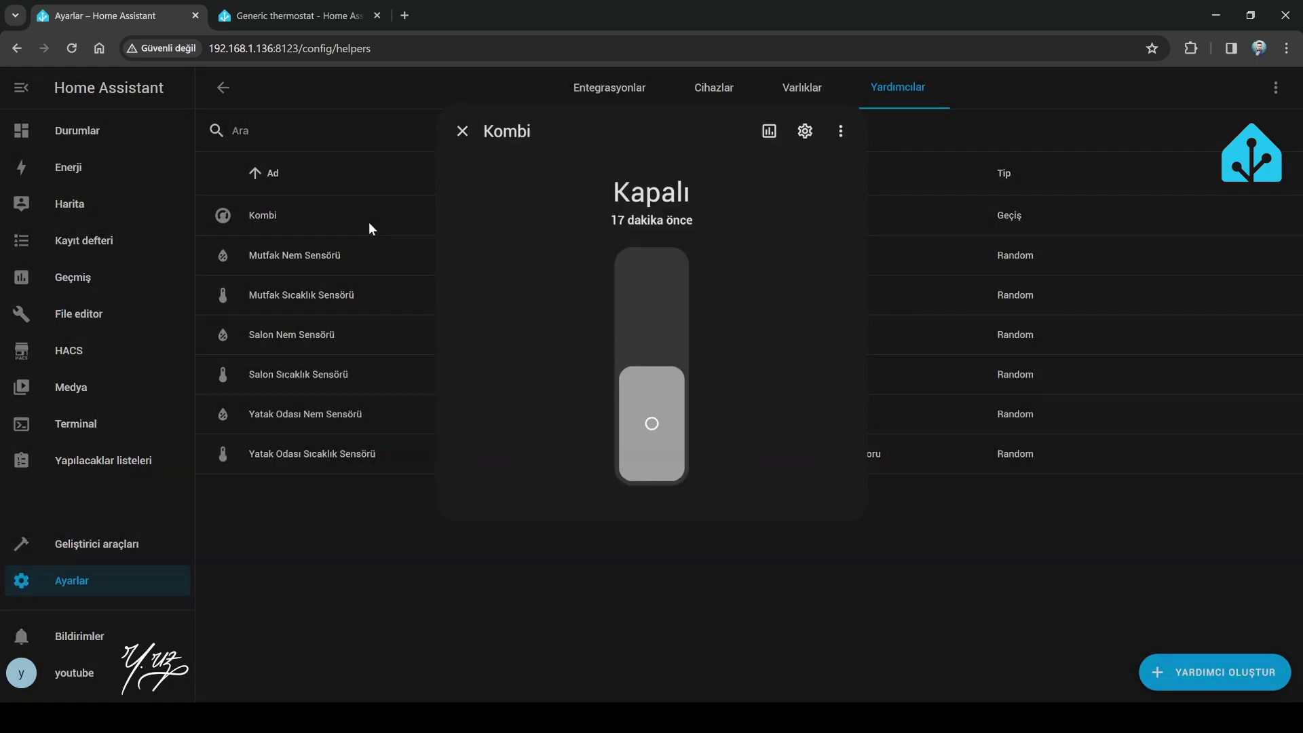
{"action": "left_click", "coordinate": [668, 342]}
{"action": "left_click", "coordinate": [654, 342]}
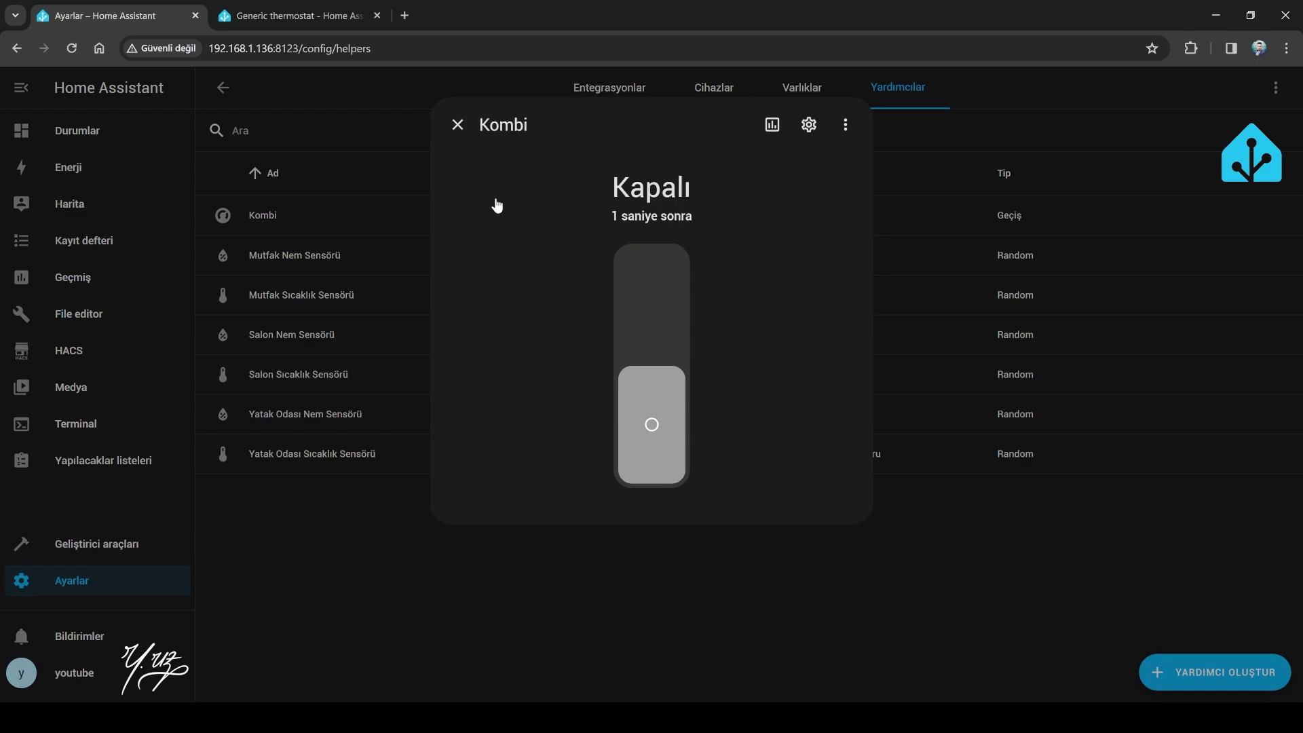
{"action": "left_click", "coordinate": [457, 127]}
{"action": "left_click", "coordinate": [1200, 674]}
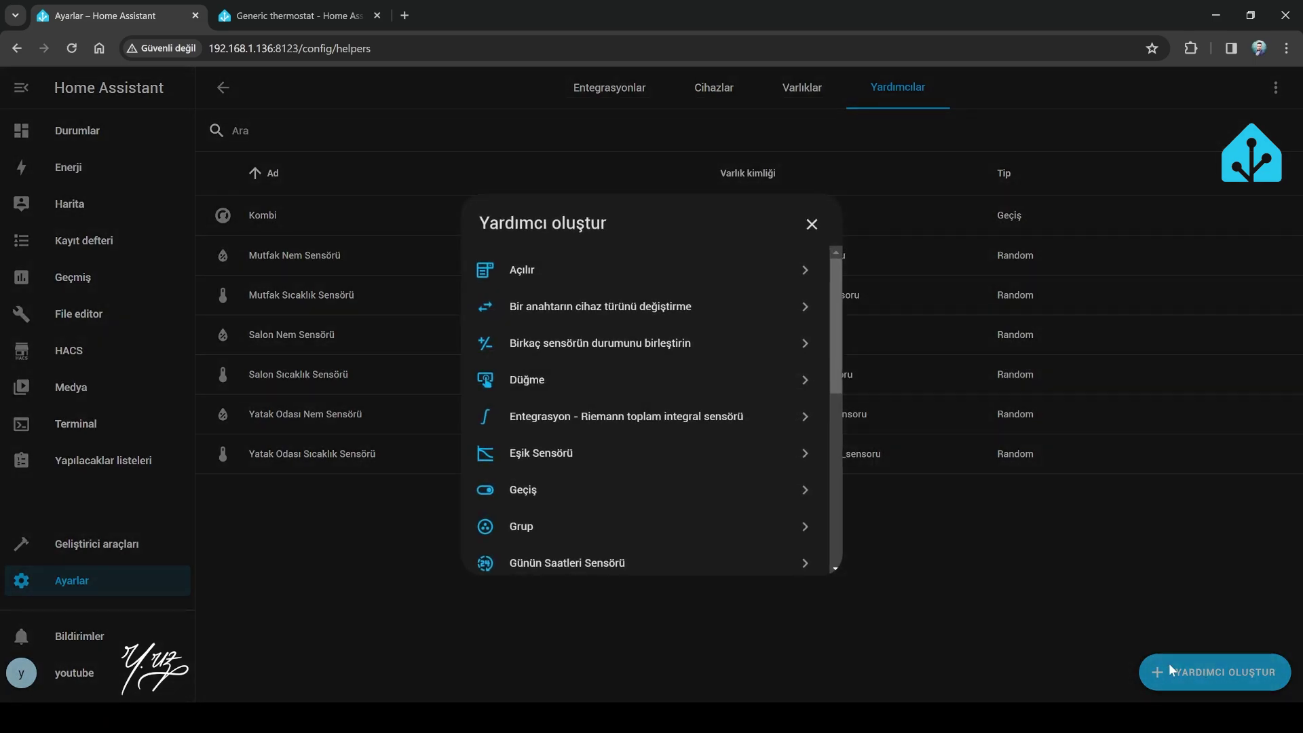
{"action": "scroll", "coordinate": [599, 452], "scroll_direction": "down", "scroll_amount": 3}
{"action": "left_click", "coordinate": [529, 457]}
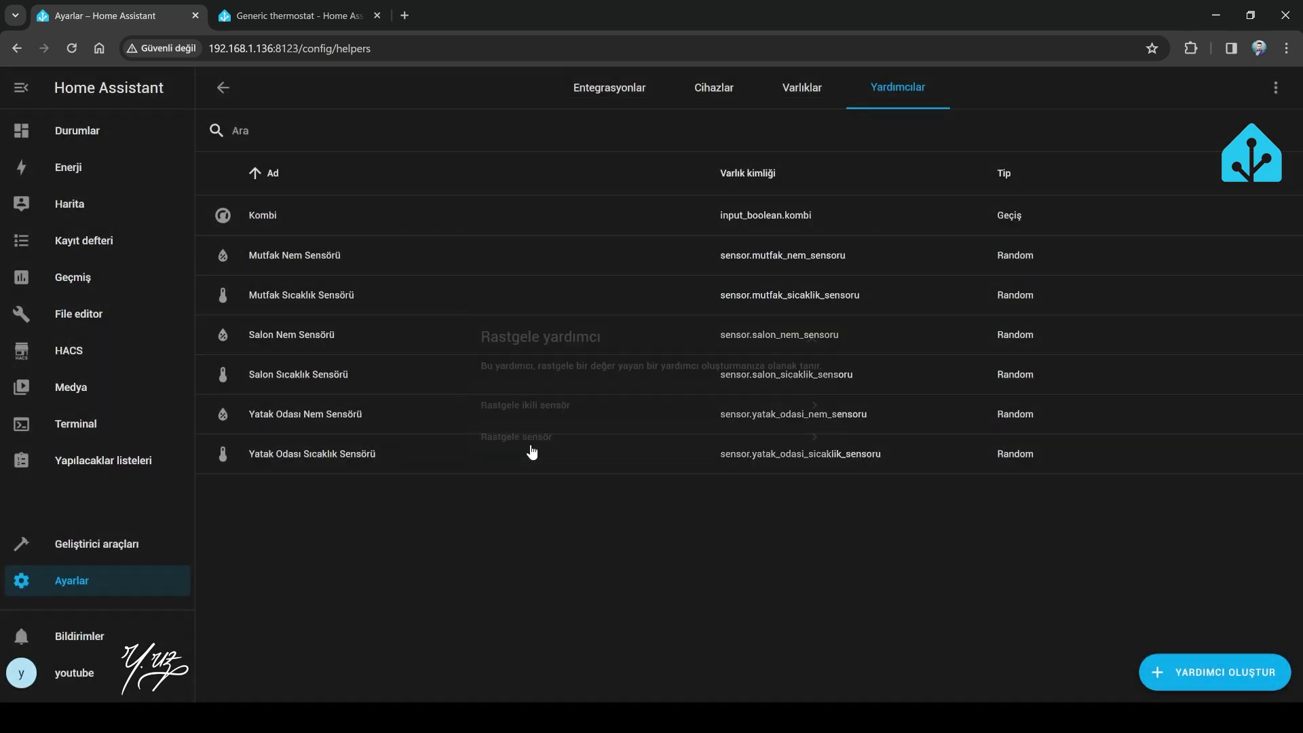
{"action": "left_click", "coordinate": [494, 444]}
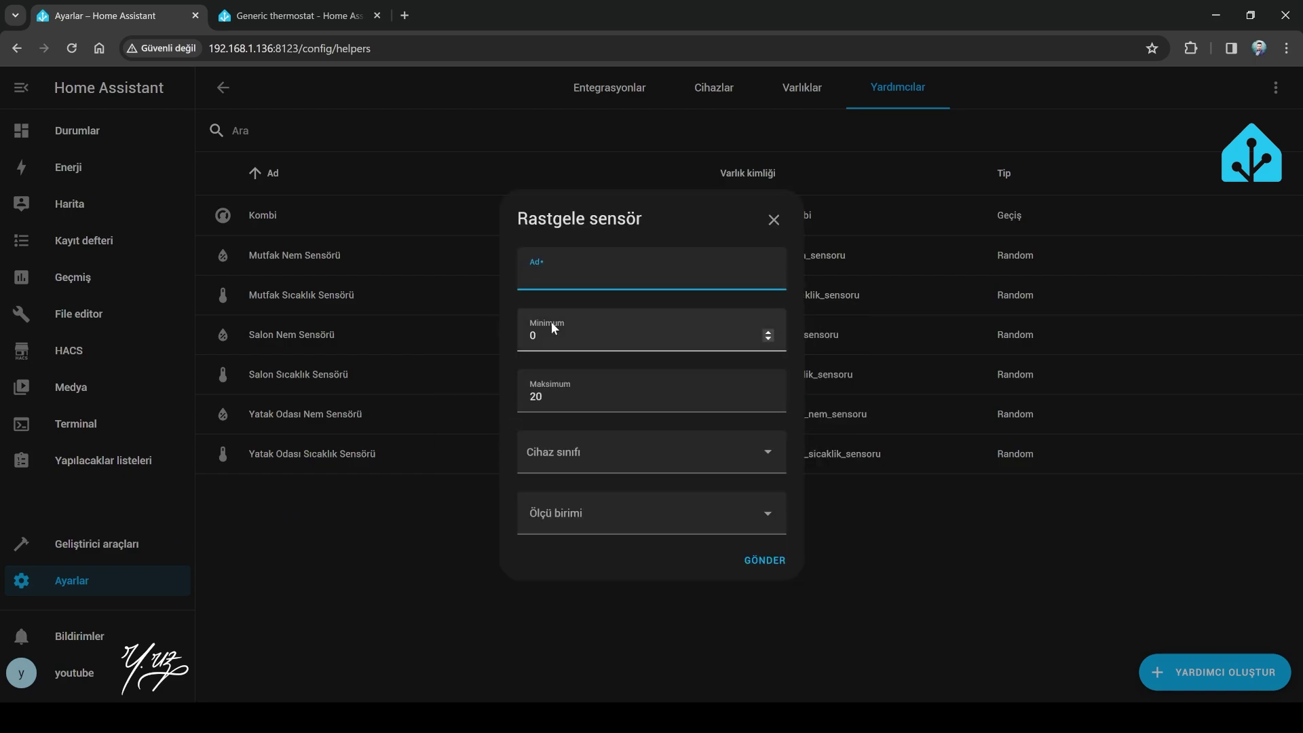
{"action": "type", "text": "sadads"}
{"action": "left_click", "coordinate": [549, 338]}
{"action": "left_click", "coordinate": [559, 392]}
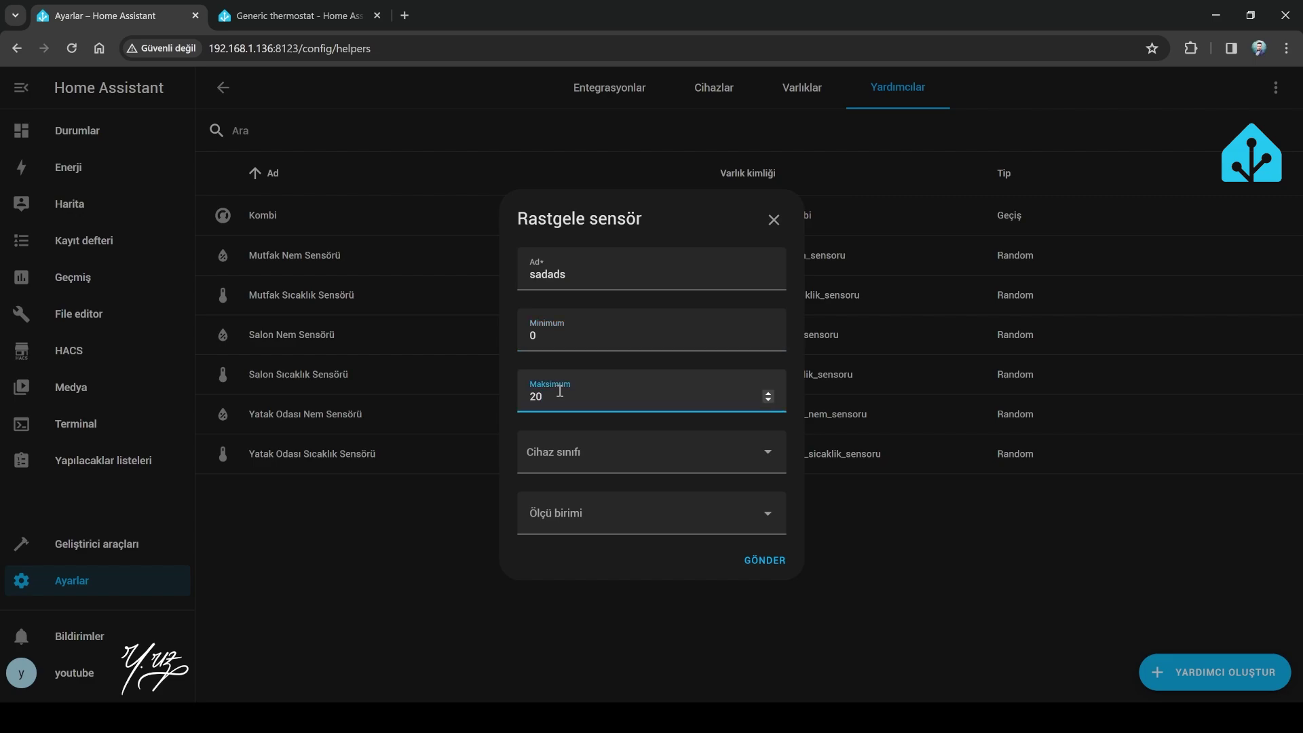
{"action": "left_click", "coordinate": [576, 452]}
{"action": "key", "text": "t"}
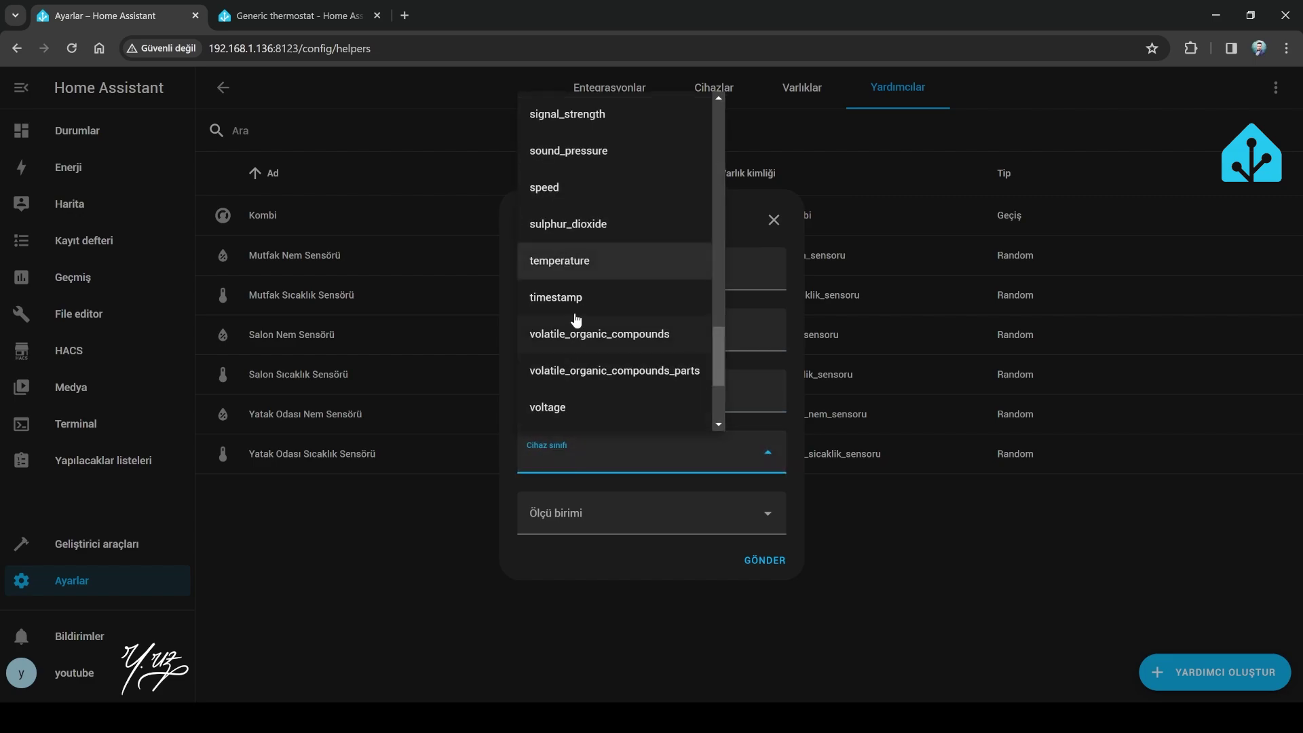
{"action": "left_click", "coordinate": [574, 264]}
{"action": "left_click", "coordinate": [603, 461]}
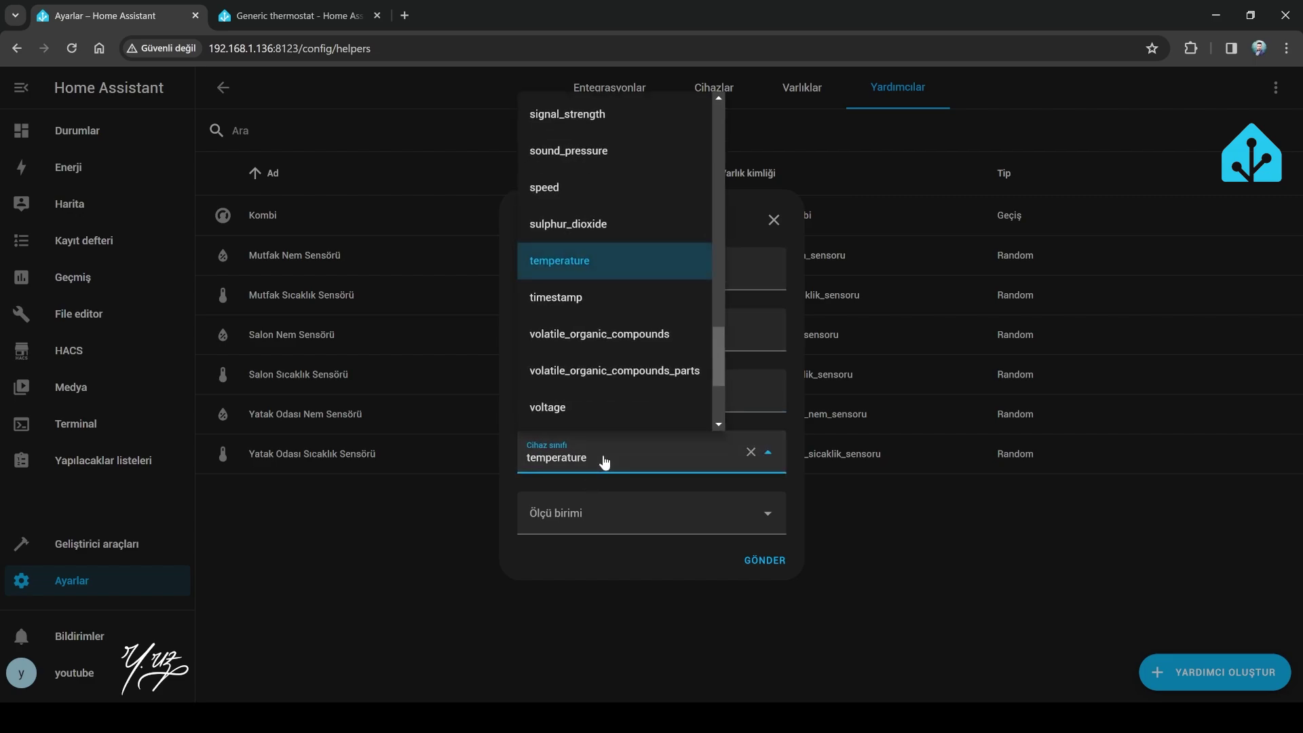
{"action": "key", "text": "h"}
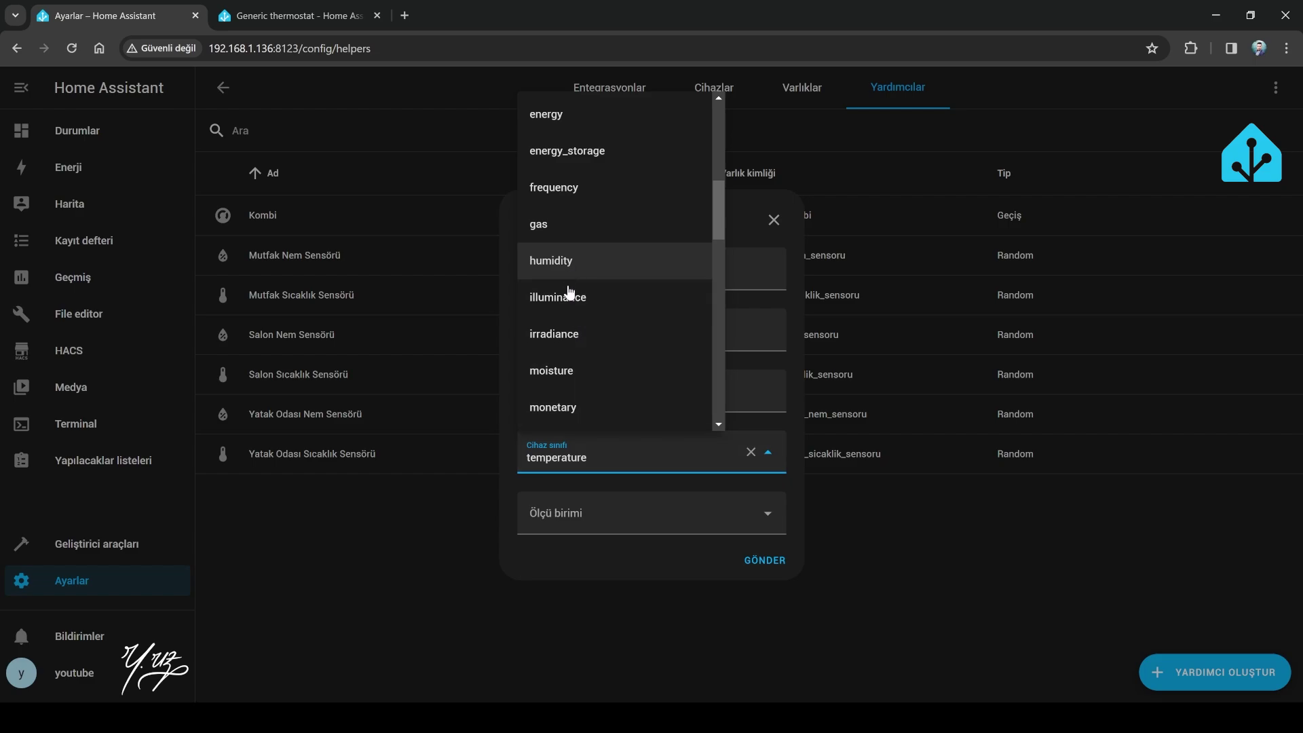
{"action": "left_click", "coordinate": [584, 513]}
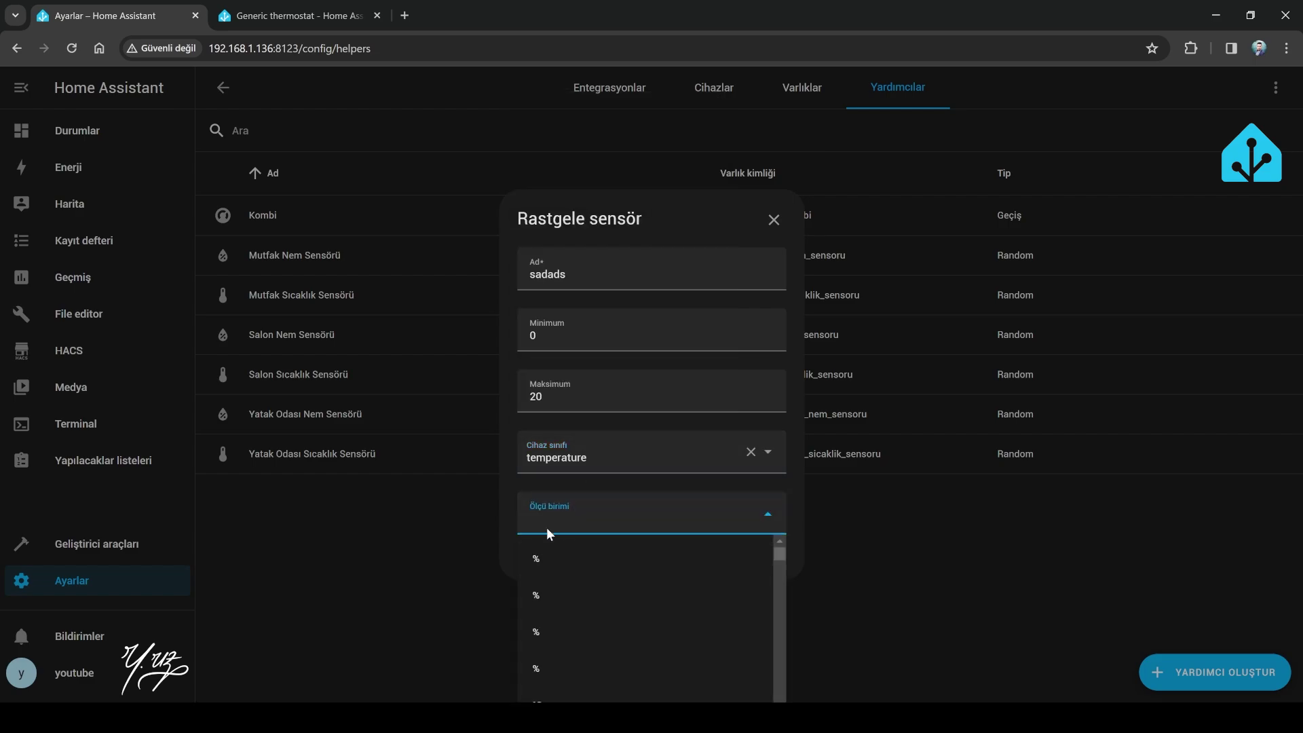
{"action": "key", "text": "Escape"}
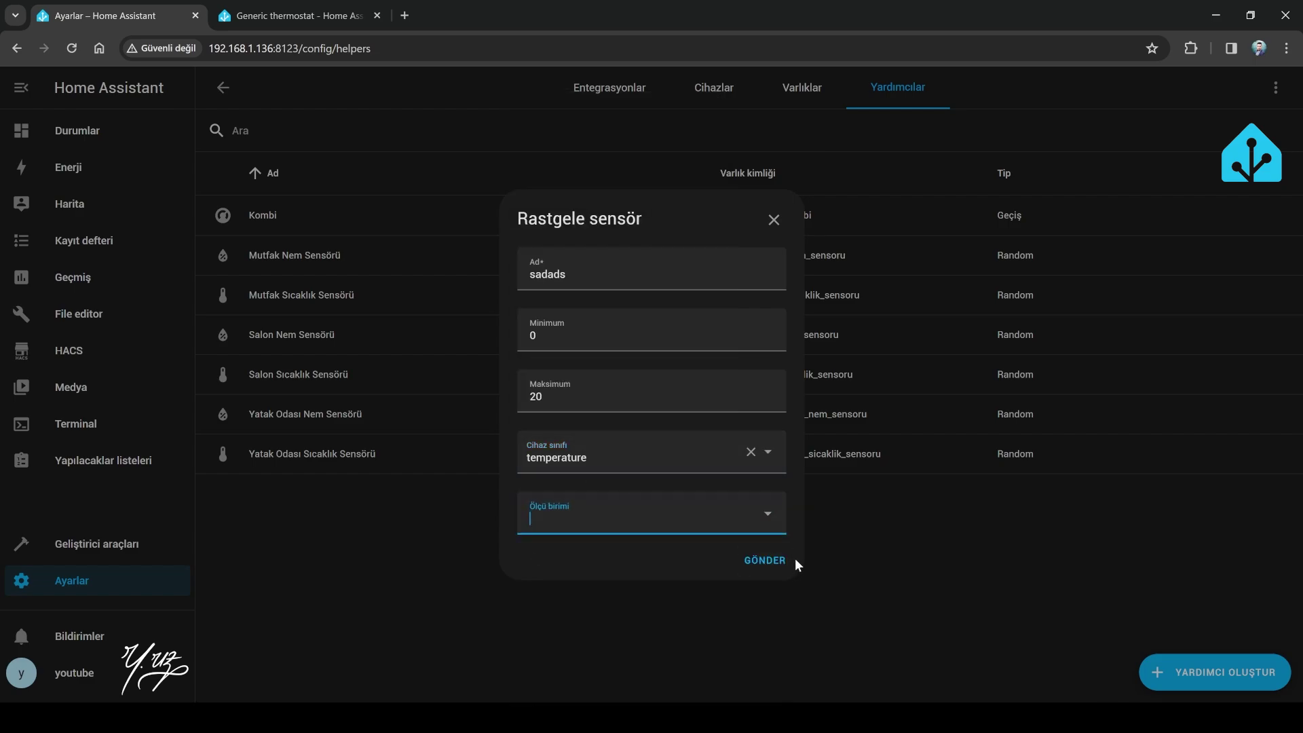
{"action": "left_click", "coordinate": [773, 224]}
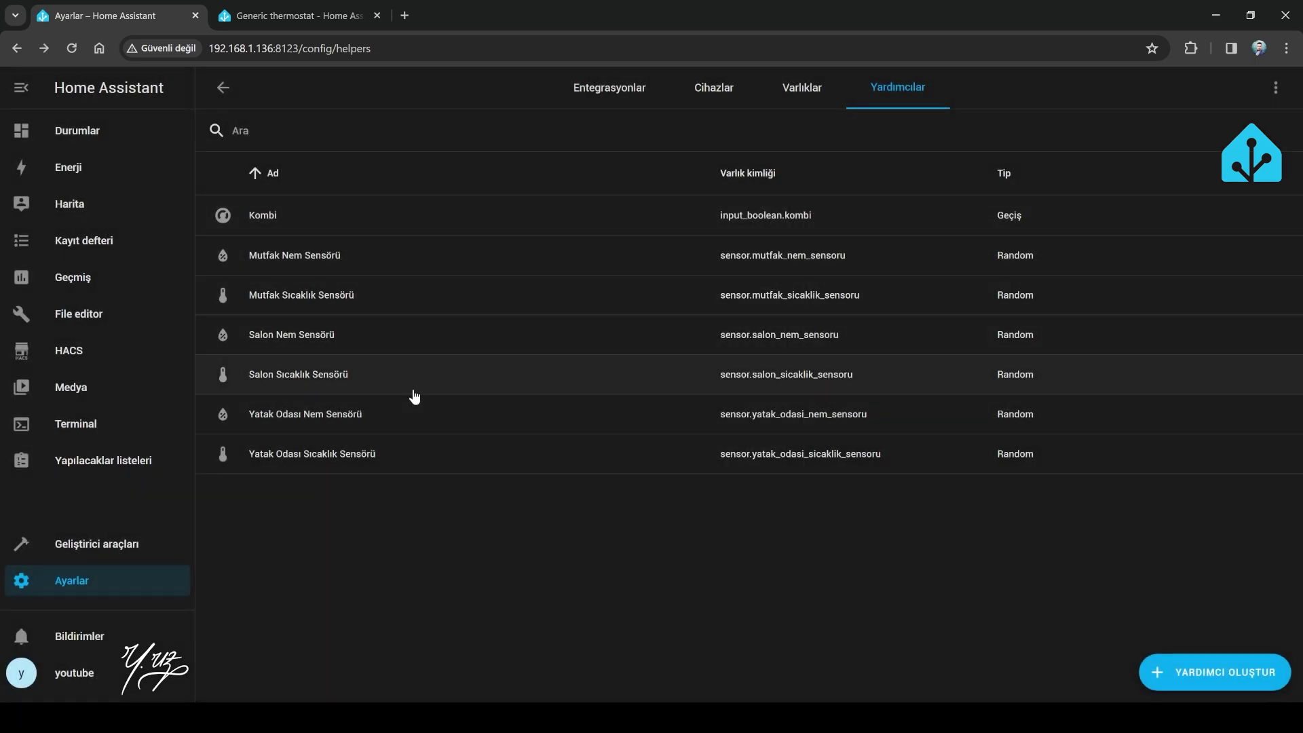
- View the details and history of Mutfak Nem Sensörü and Salon Sıcaklık Sensörü
{"action": "left_click", "coordinate": [285, 258]}
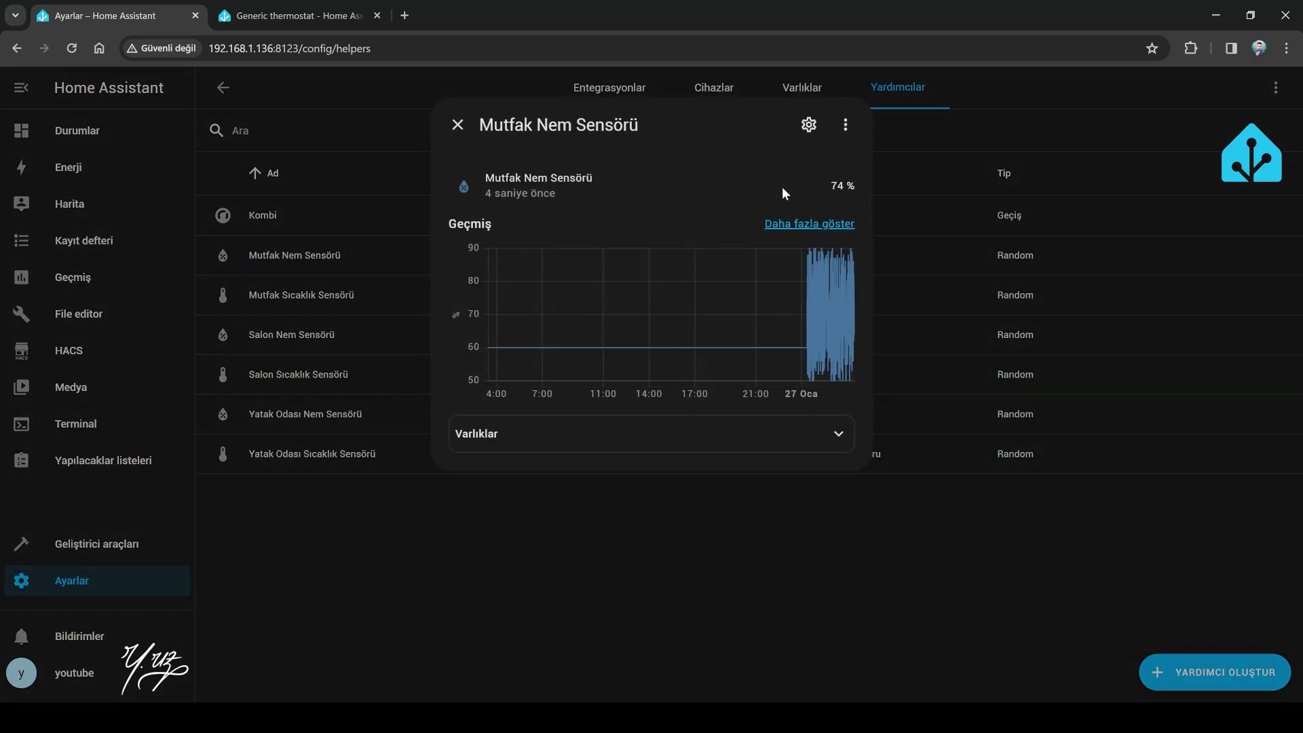
{"action": "left_click", "coordinate": [458, 124]}
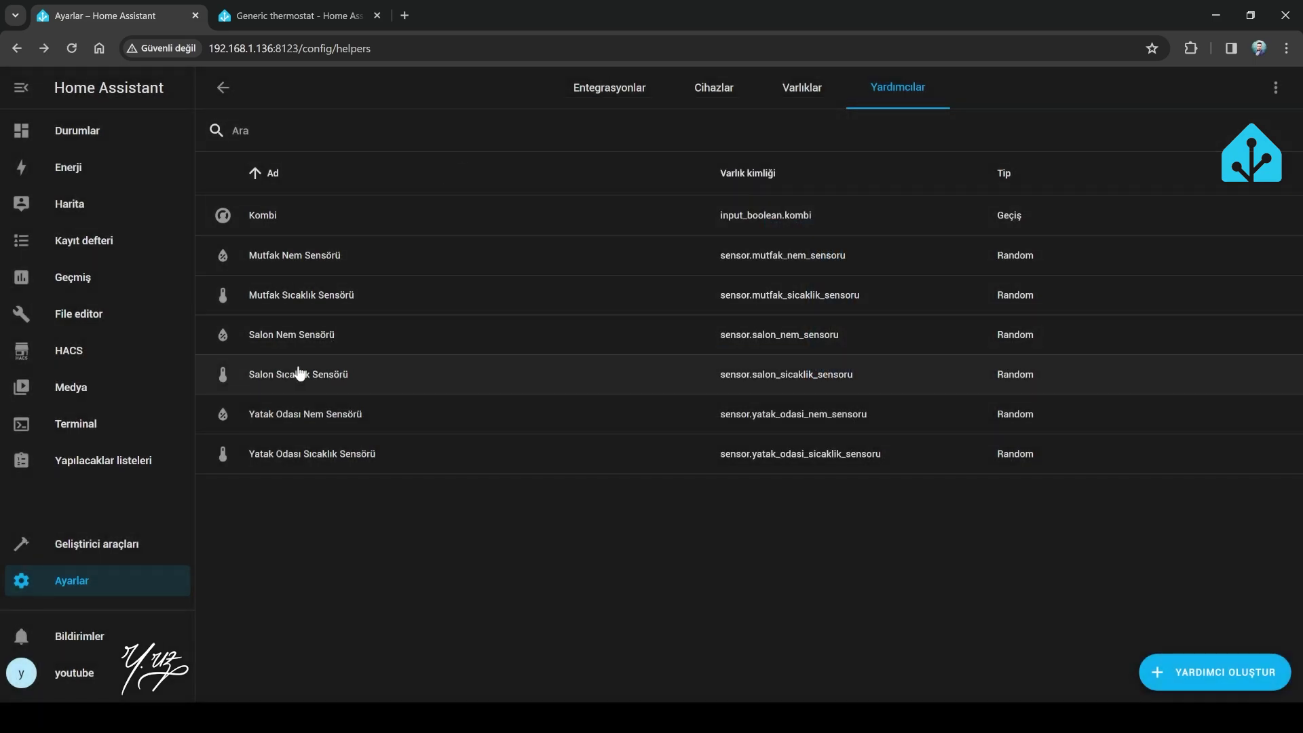
{"action": "left_click", "coordinate": [299, 380]}
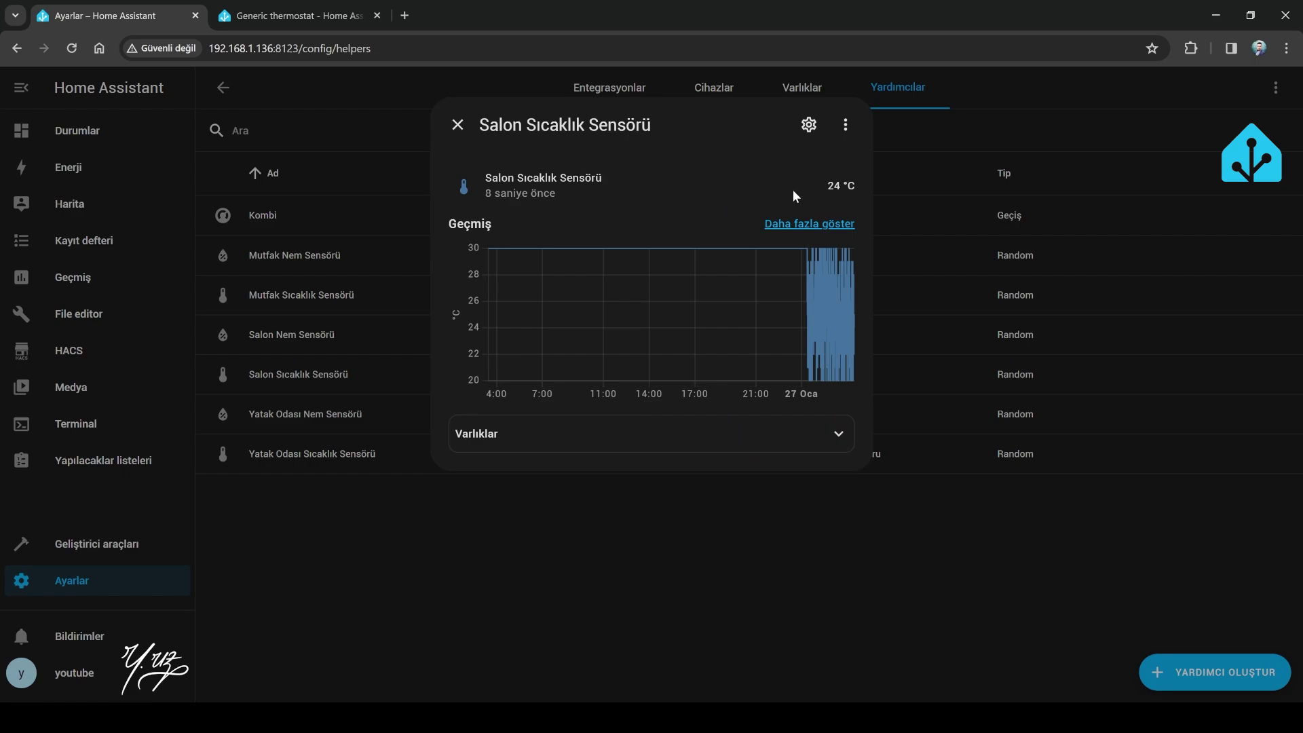
{"action": "left_click", "coordinate": [458, 125]}
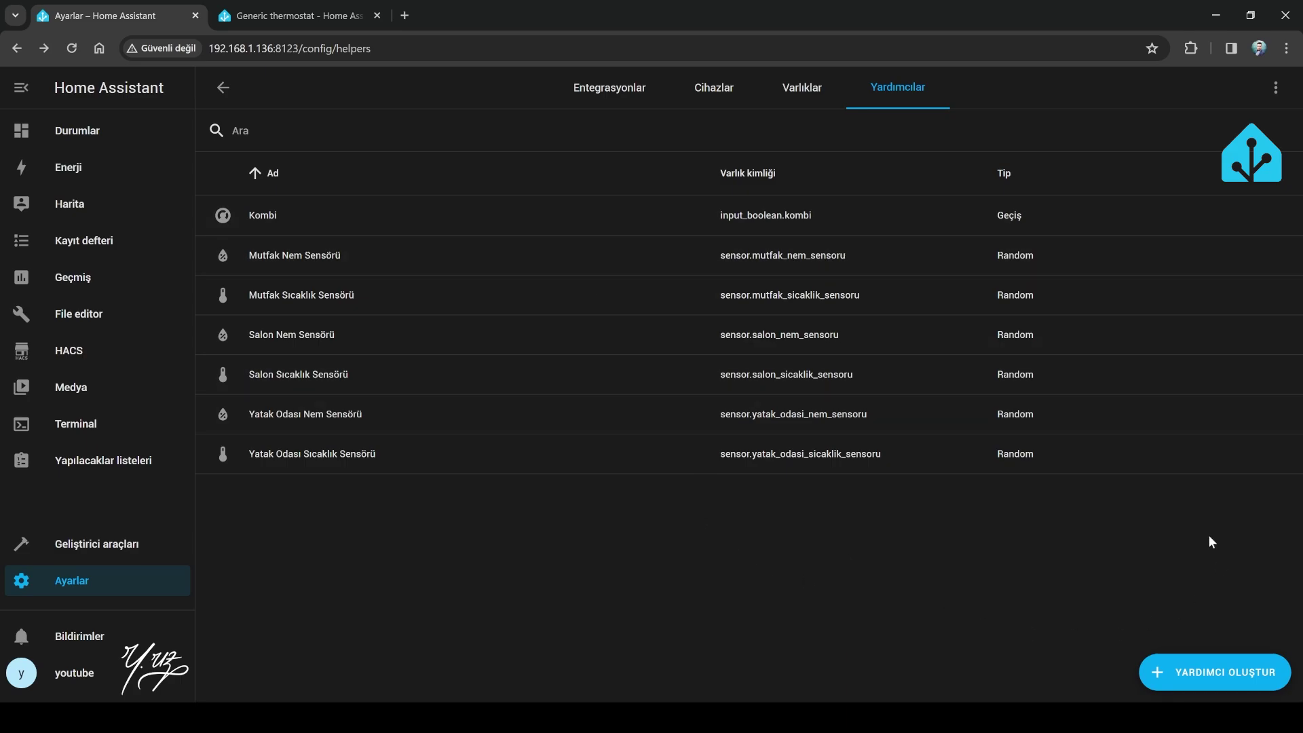
- Start a helper combining several sensors' states, named "ort sıcaklık", with the Yatak Odası, Salon and Mutfak Sıcaklık Sensörü entities as inputs
{"action": "left_click", "coordinate": [1241, 676]}
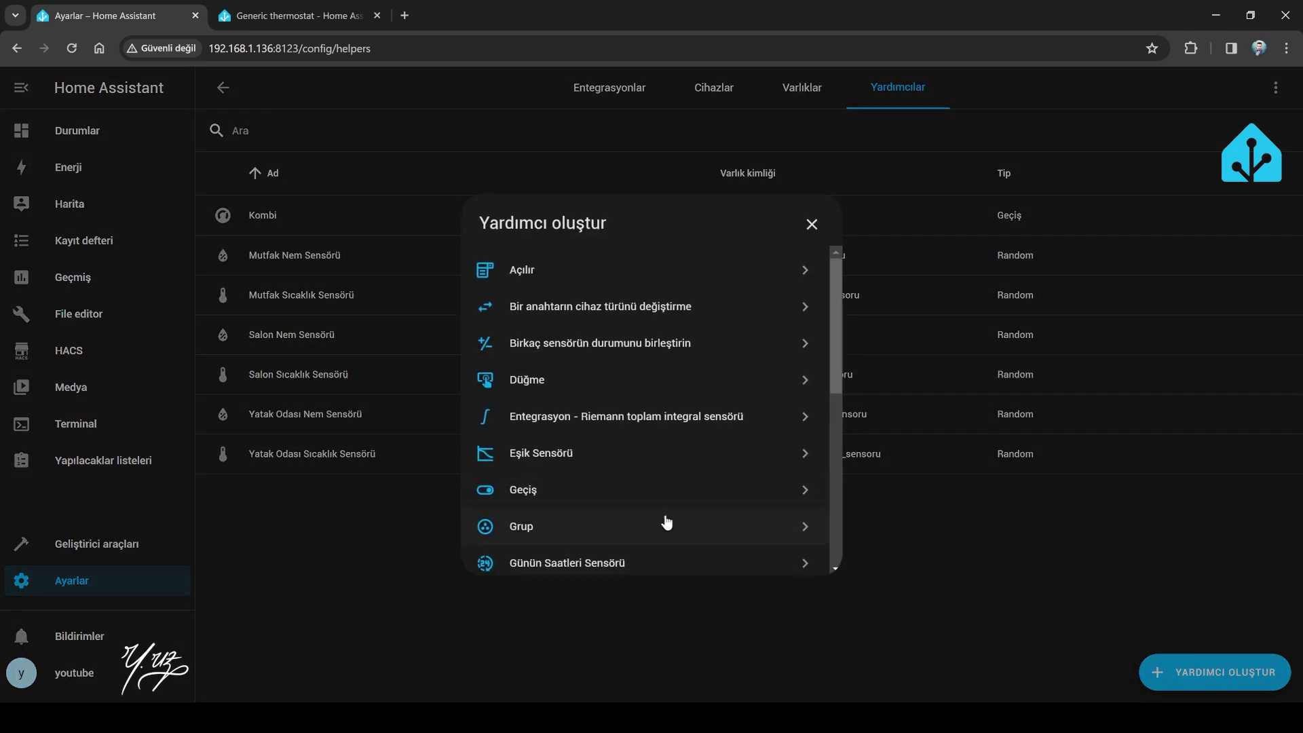
{"action": "left_click", "coordinate": [672, 348]}
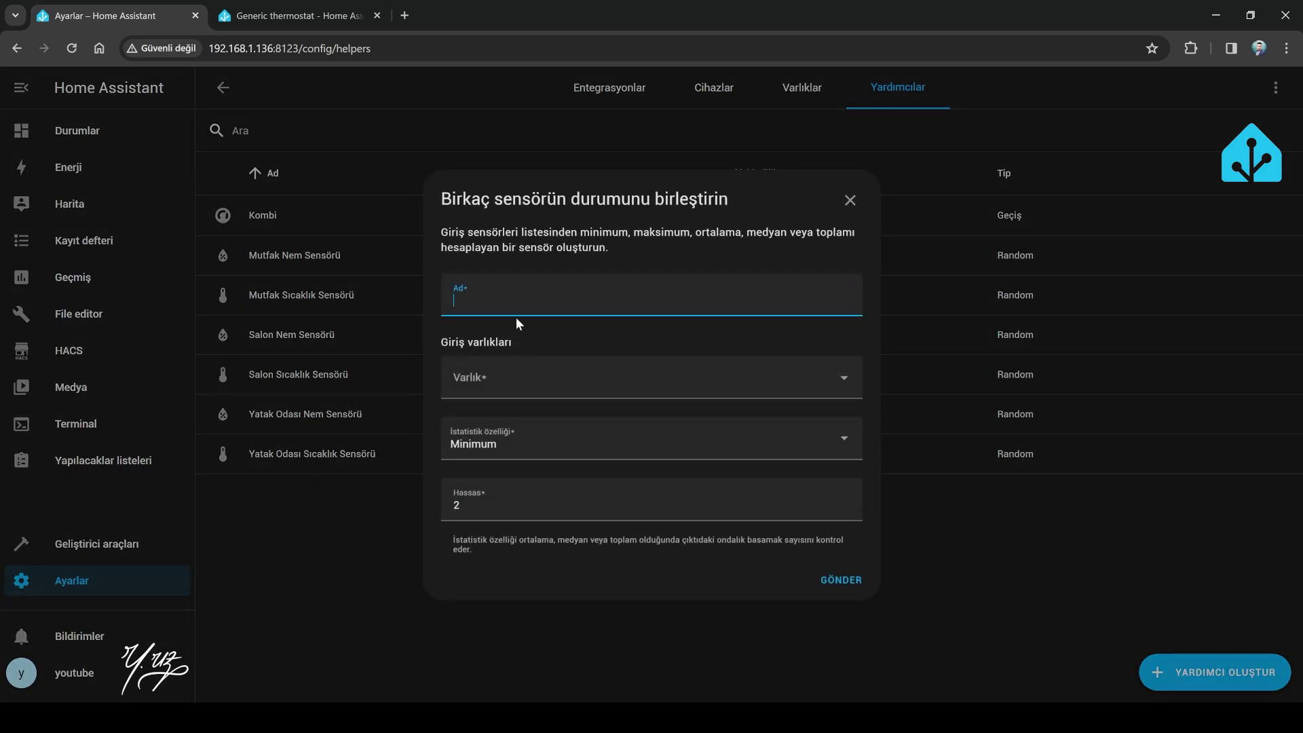
{"action": "type", "text": "ort sıcaklık"}
{"action": "left_click", "coordinate": [521, 390]}
{"action": "type", "text": "ya"}
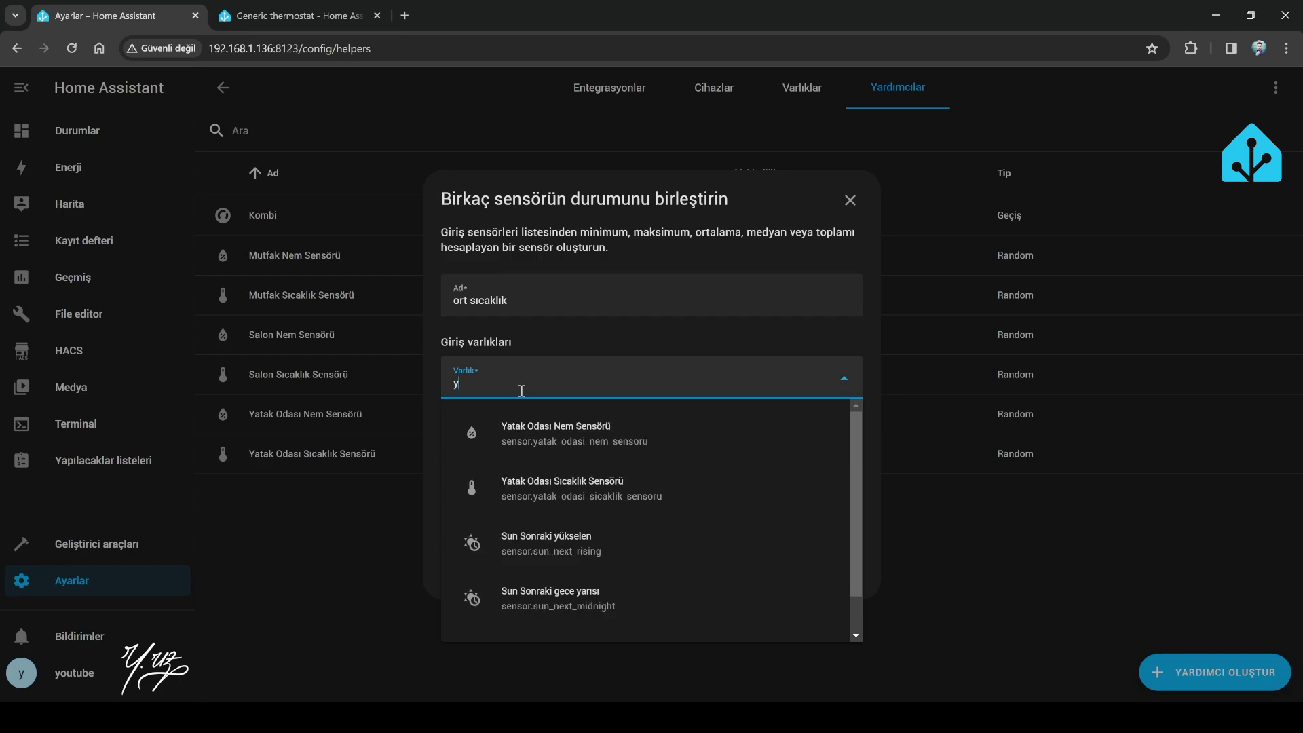
{"action": "left_click", "coordinate": [573, 481]}
{"action": "type", "text": "s"}
{"action": "left_click", "coordinate": [578, 482]}
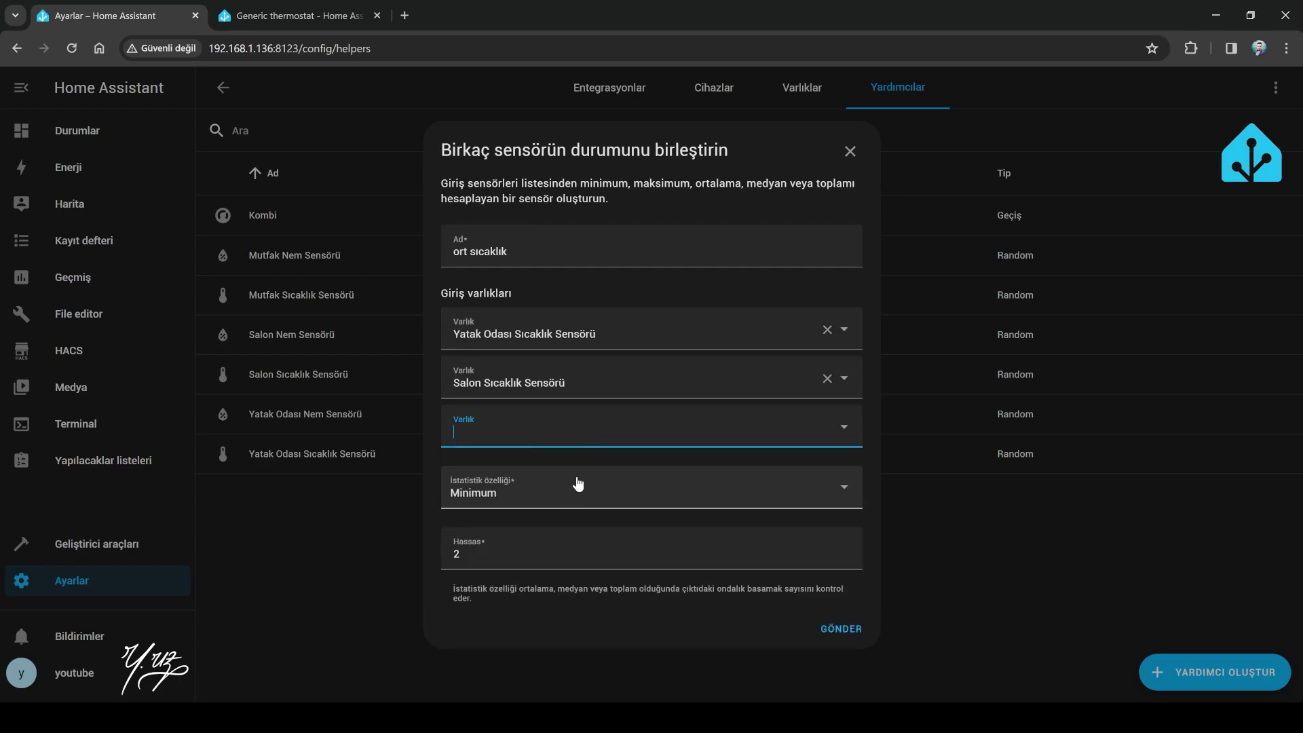
{"action": "type", "text": "mu"}
{"action": "left_click", "coordinate": [596, 530]}
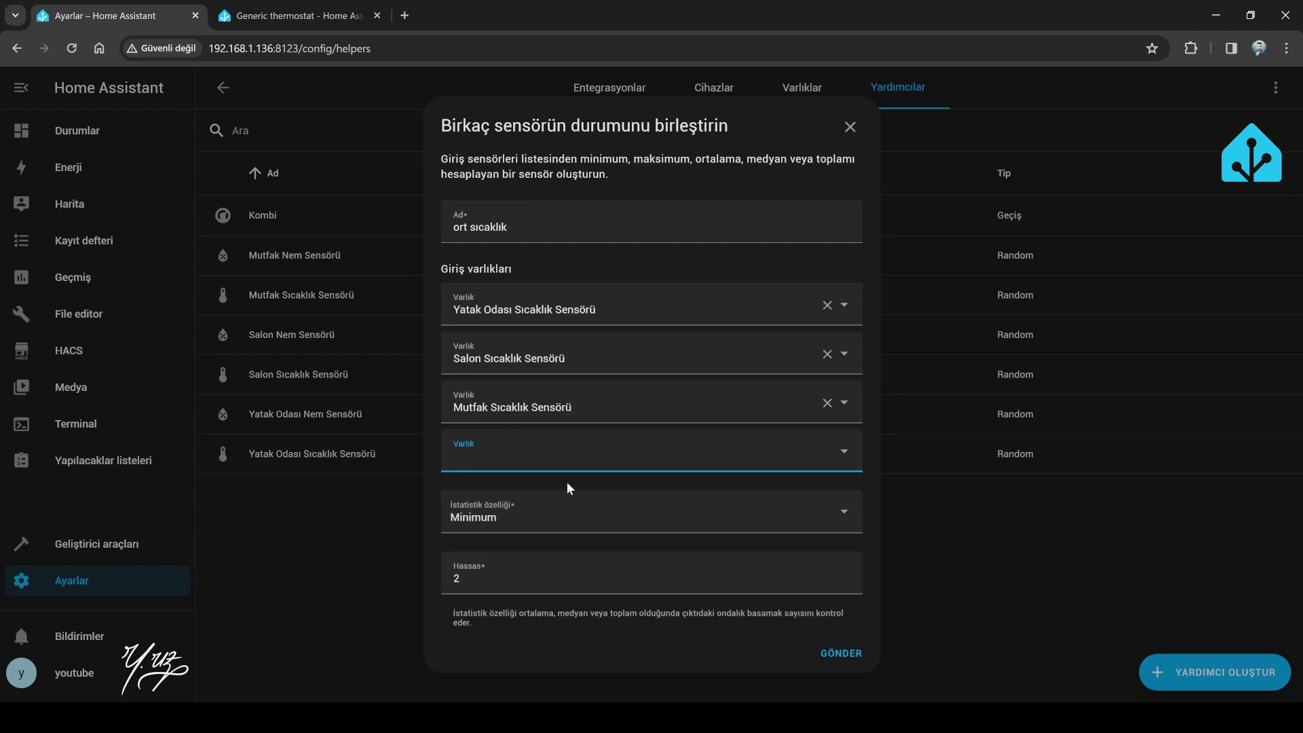
- Set the "ort sıcaklık" helper's statistic to Aritmetik ortalama and finish creating it
{"action": "left_click", "coordinate": [515, 517]}
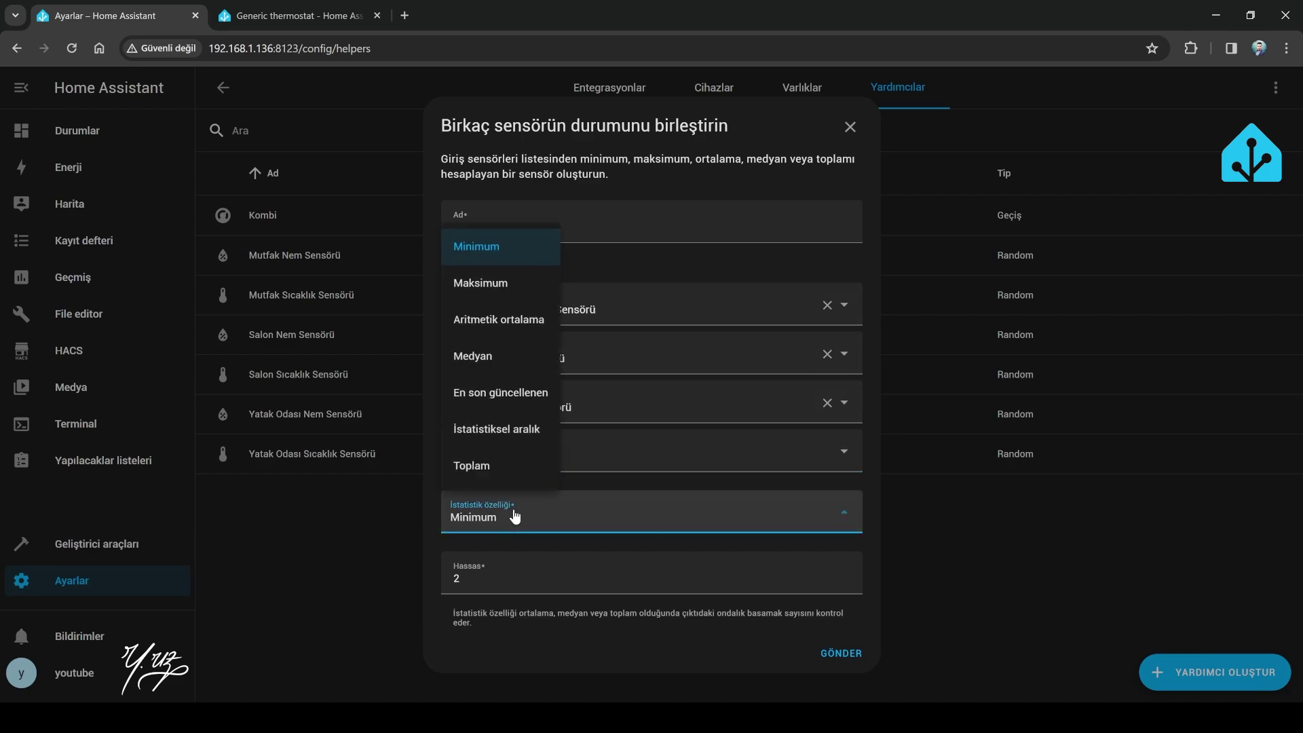
{"action": "left_click", "coordinate": [501, 320]}
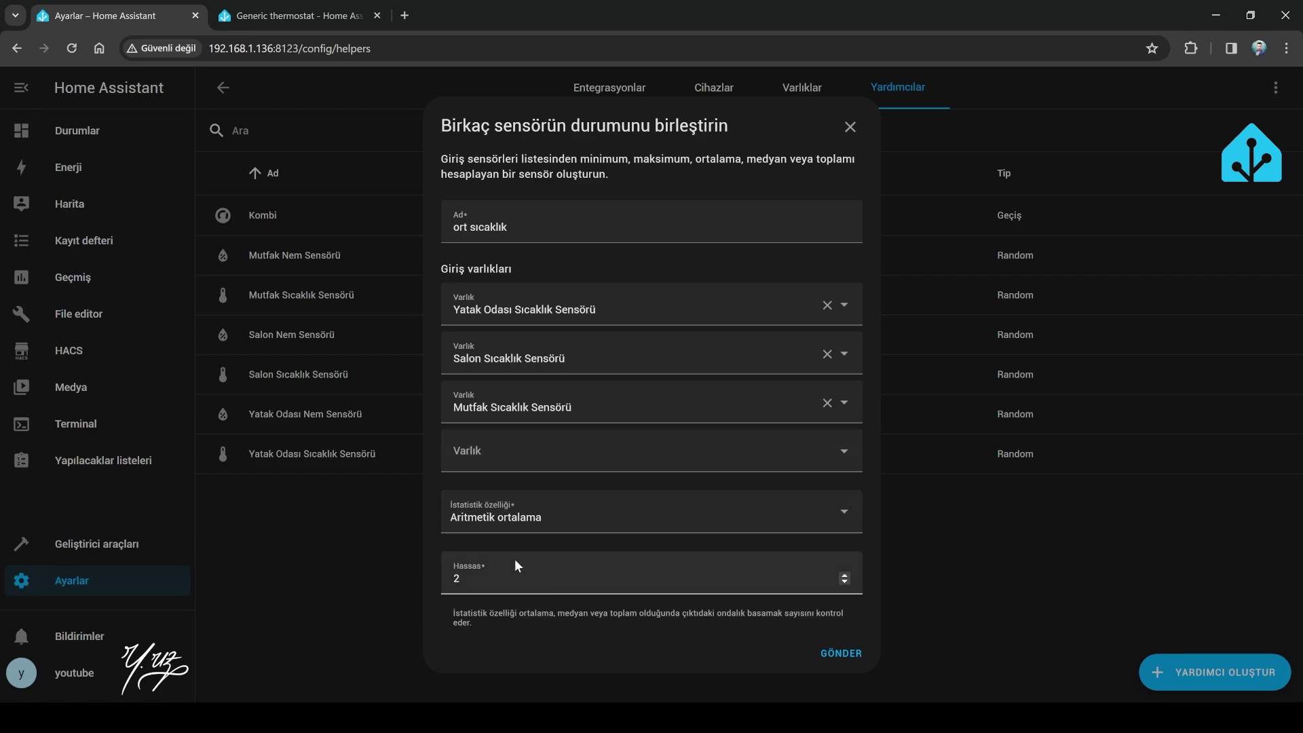
{"action": "left_click", "coordinate": [473, 578]}
{"action": "left_click", "coordinate": [848, 657]}
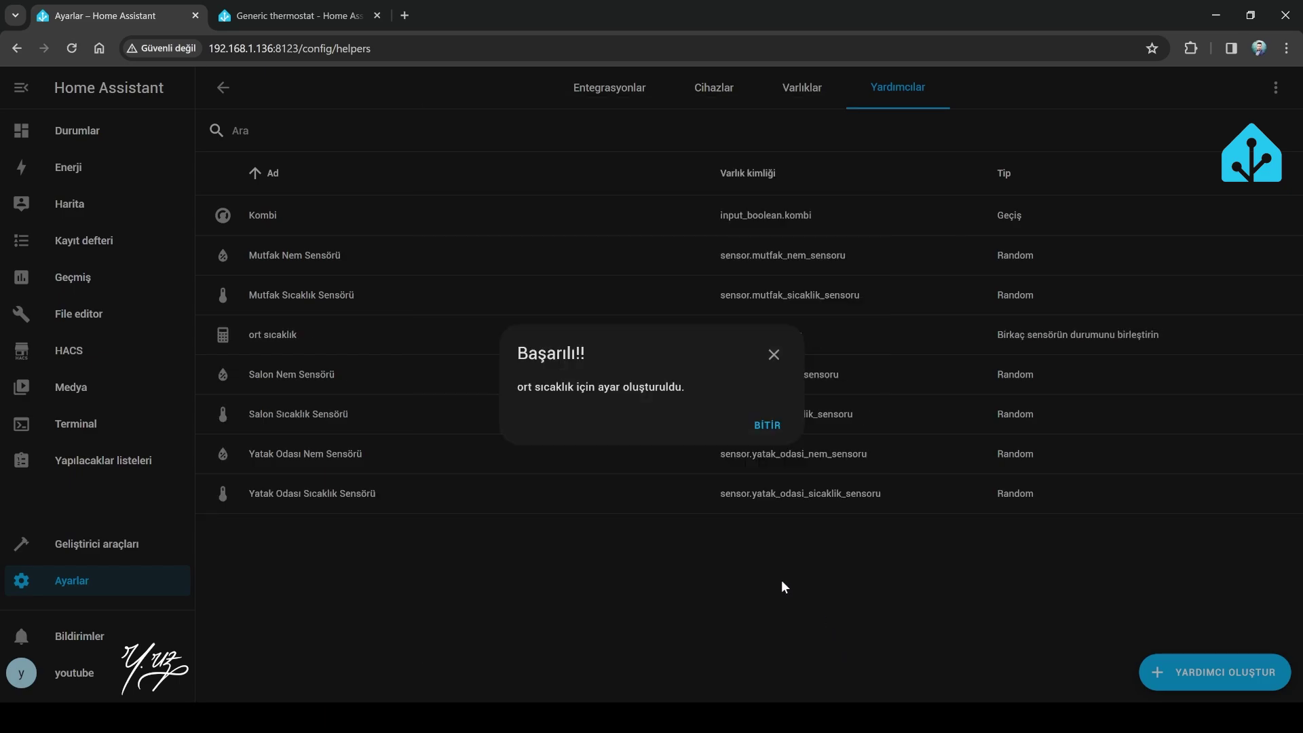
{"action": "left_click", "coordinate": [767, 426]}
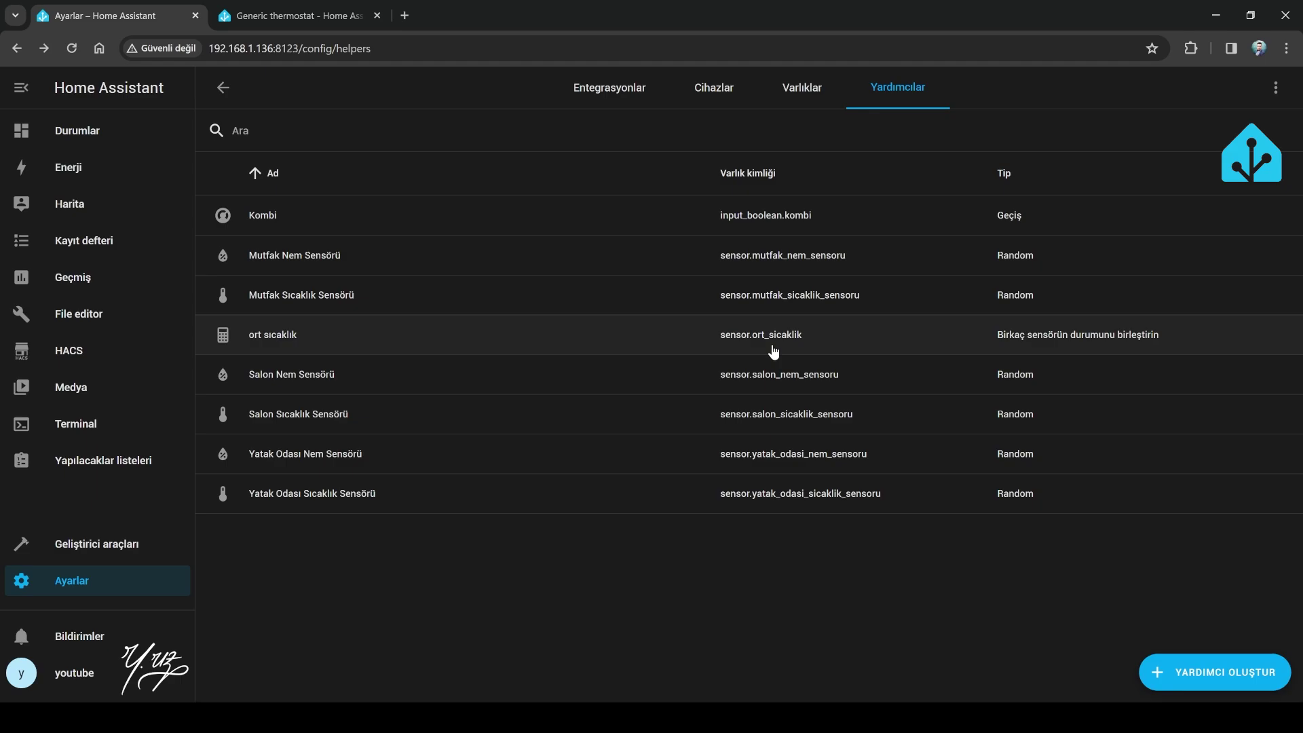
- Start another sensor-combining helper named "ort nem" with the Mutfak, Salon and Yatak Odası Nem Sensörü entities as inputs
{"action": "left_click", "coordinate": [1198, 673]}
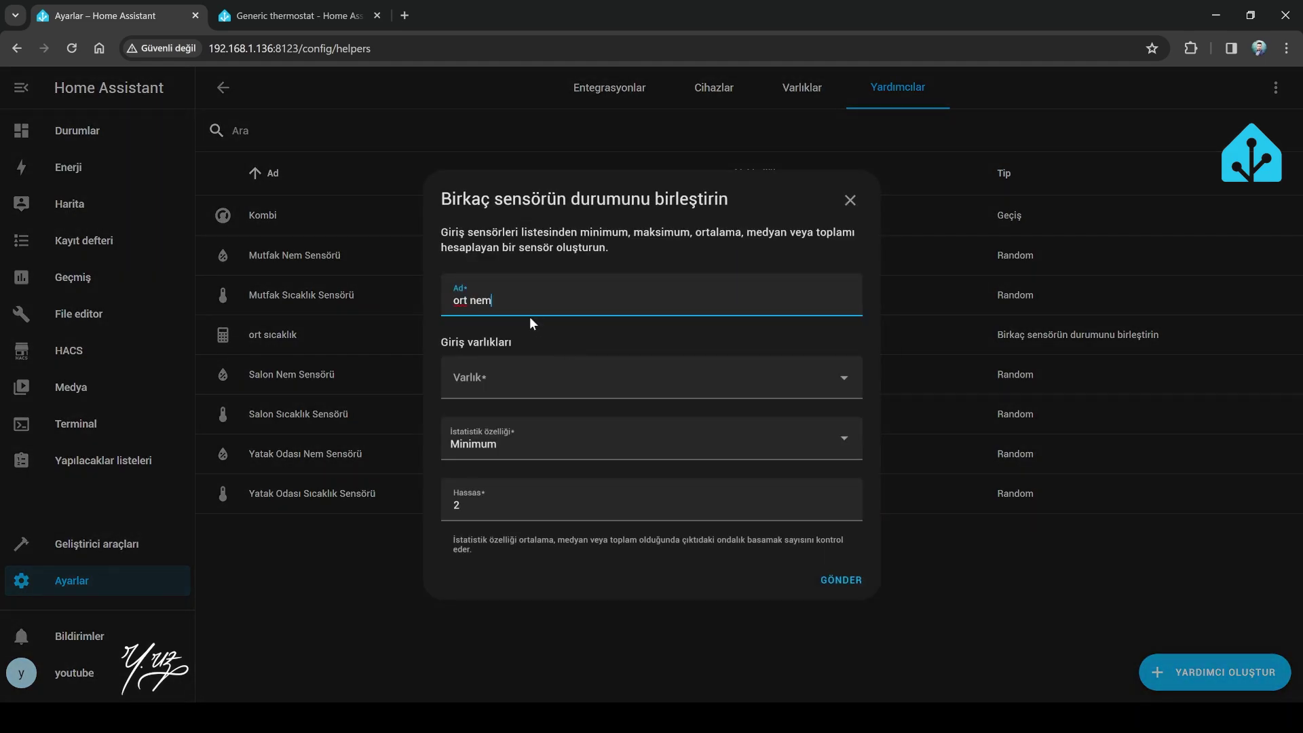
{"action": "left_click", "coordinate": [520, 377]}
{"action": "left_click", "coordinate": [526, 597]}
{"action": "left_click", "coordinate": [553, 401]}
{"action": "left_click", "coordinate": [536, 597]}
{"action": "left_click", "coordinate": [556, 428]}
{"action": "left_click", "coordinate": [529, 597]}
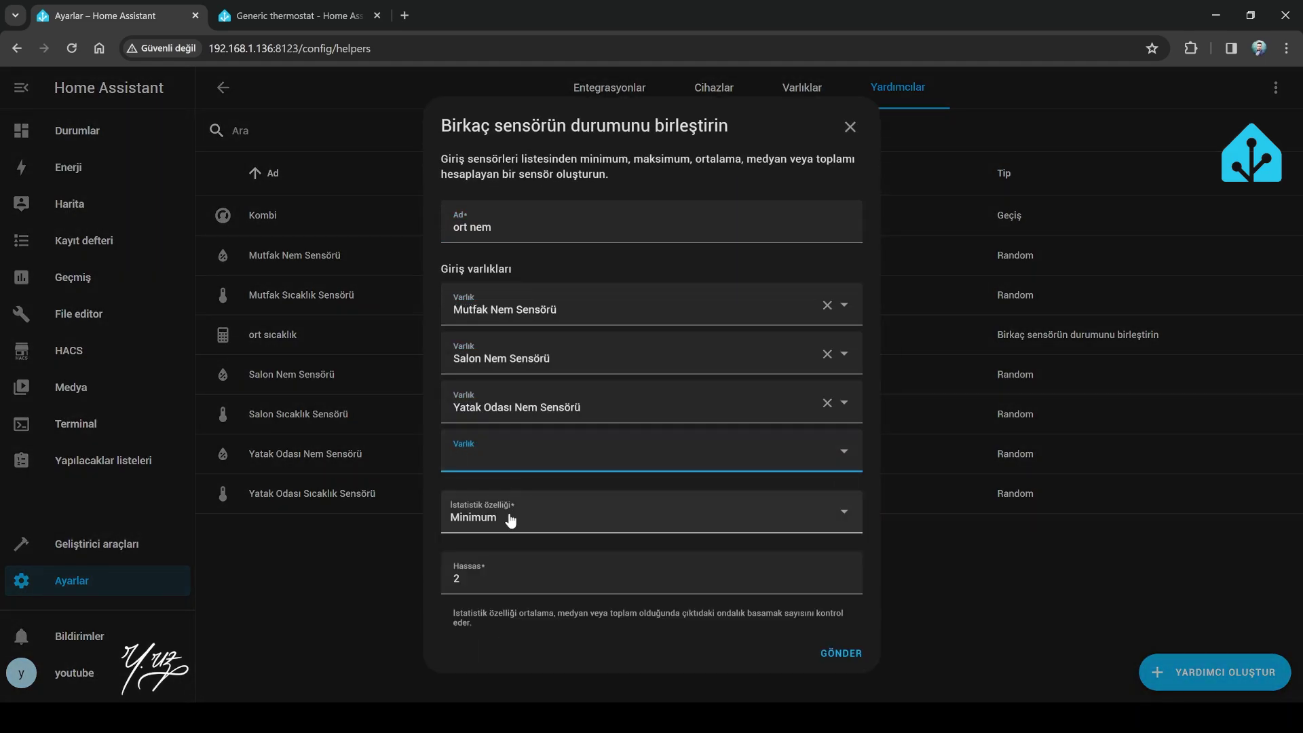
- Set the "ort nem" helper's statistic to Aritmetik ortalama and finish creating it
{"action": "left_click", "coordinate": [510, 520]}
{"action": "left_click", "coordinate": [515, 386]}
{"action": "left_click", "coordinate": [833, 653]}
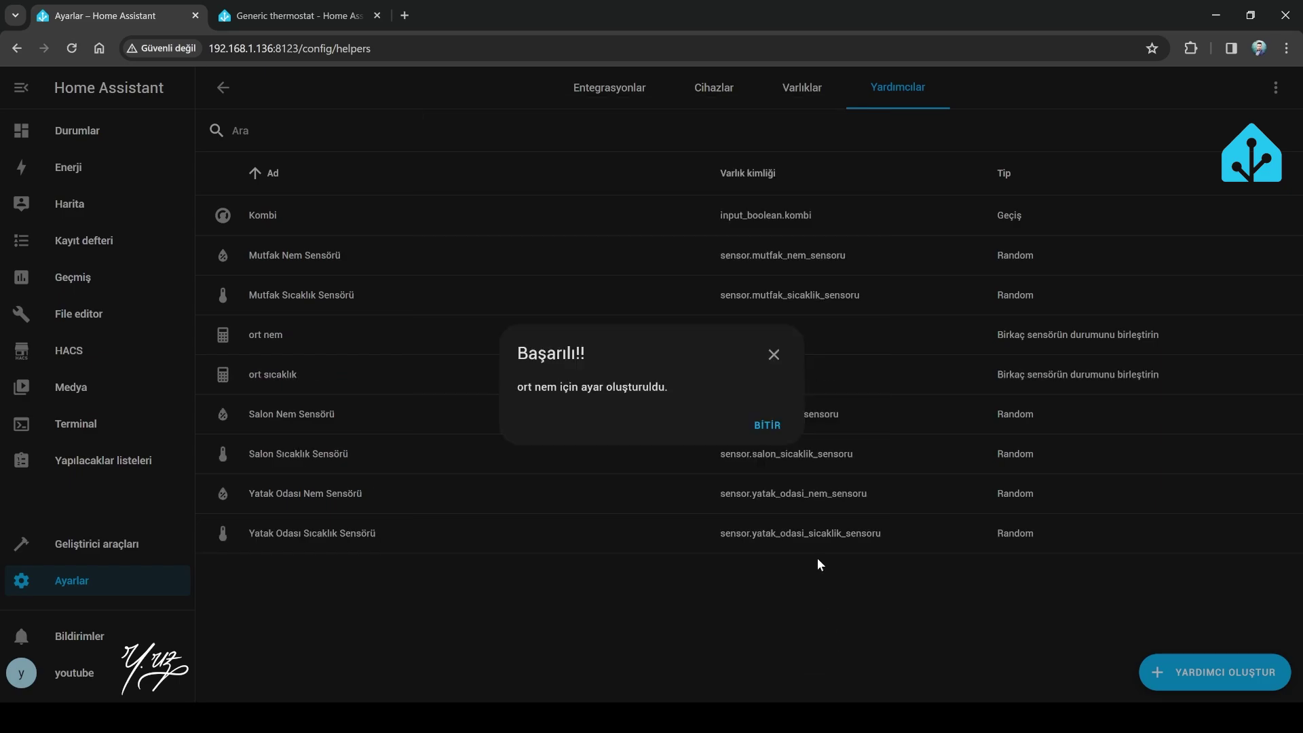
{"action": "left_click", "coordinate": [769, 425]}
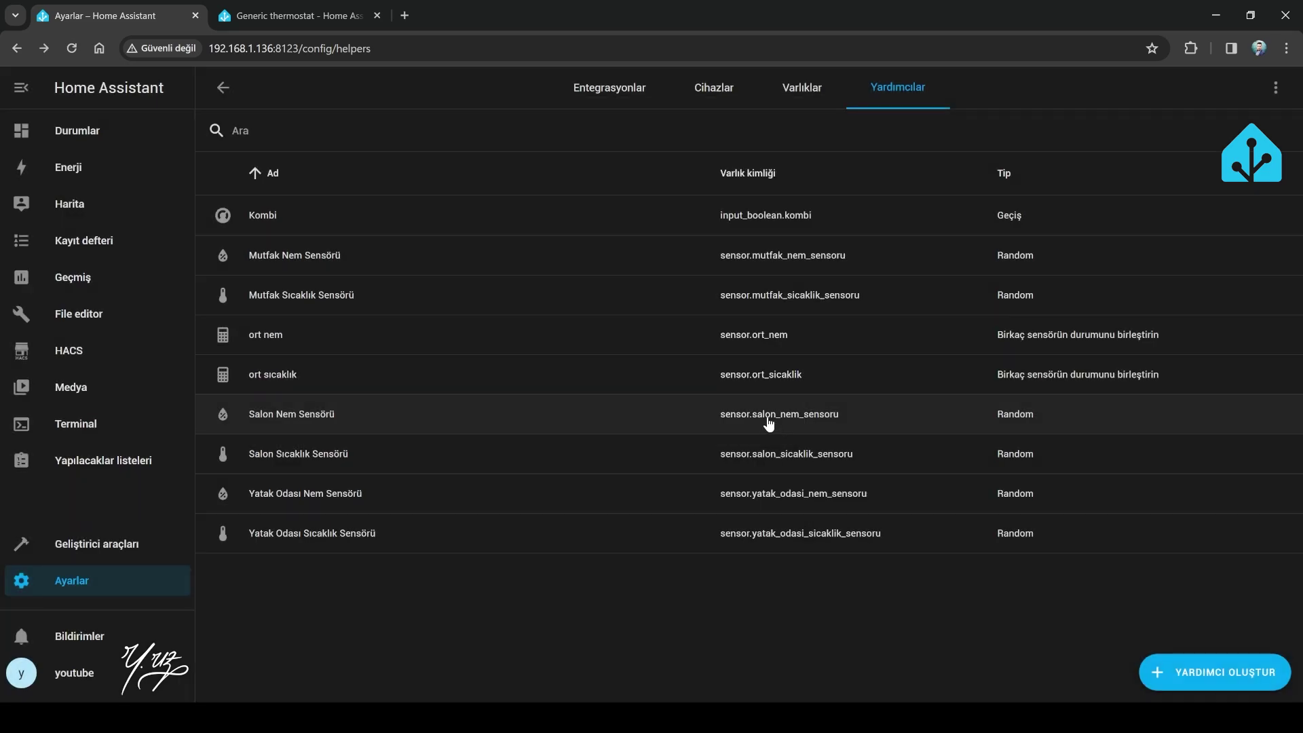
- Check the current values and history of the "ort sıcaklık" and "ort nem" helpers
{"action": "left_click", "coordinate": [272, 374]}
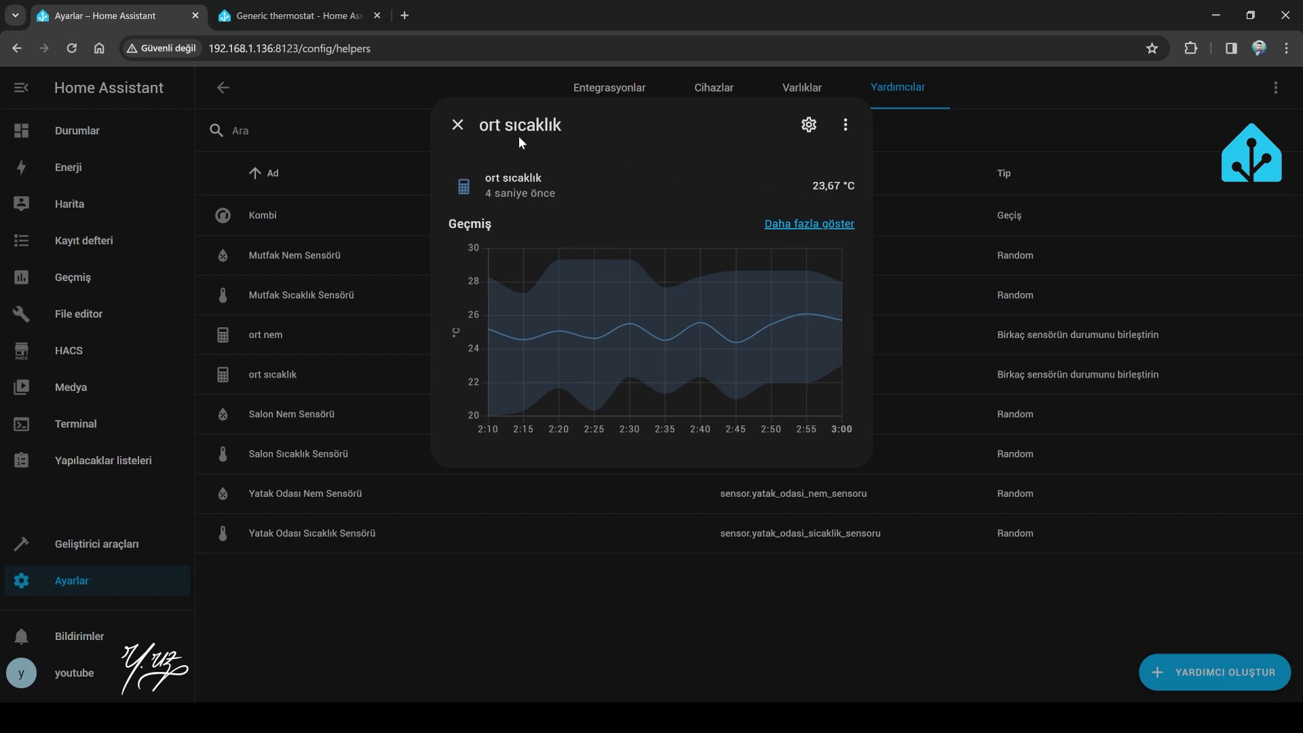
{"action": "left_click", "coordinate": [457, 125]}
{"action": "left_click", "coordinate": [264, 335]}
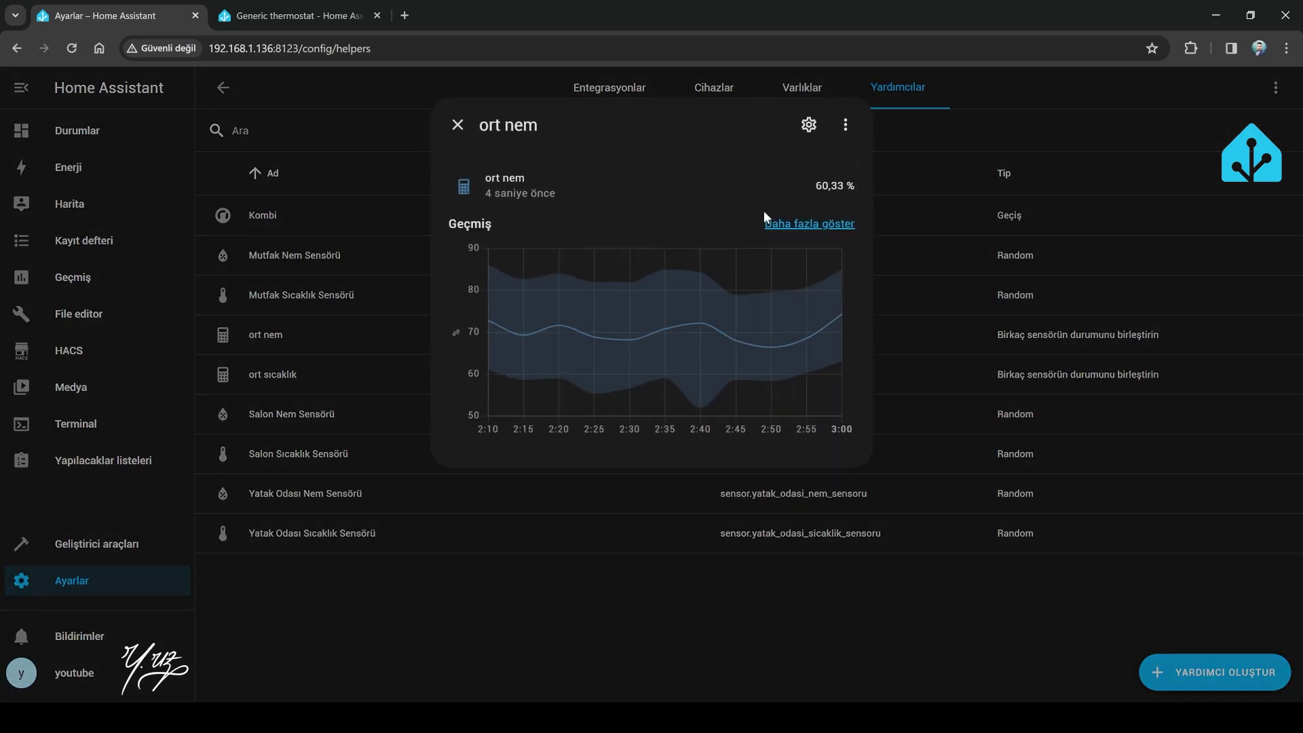
{"action": "left_click", "coordinate": [457, 126]}
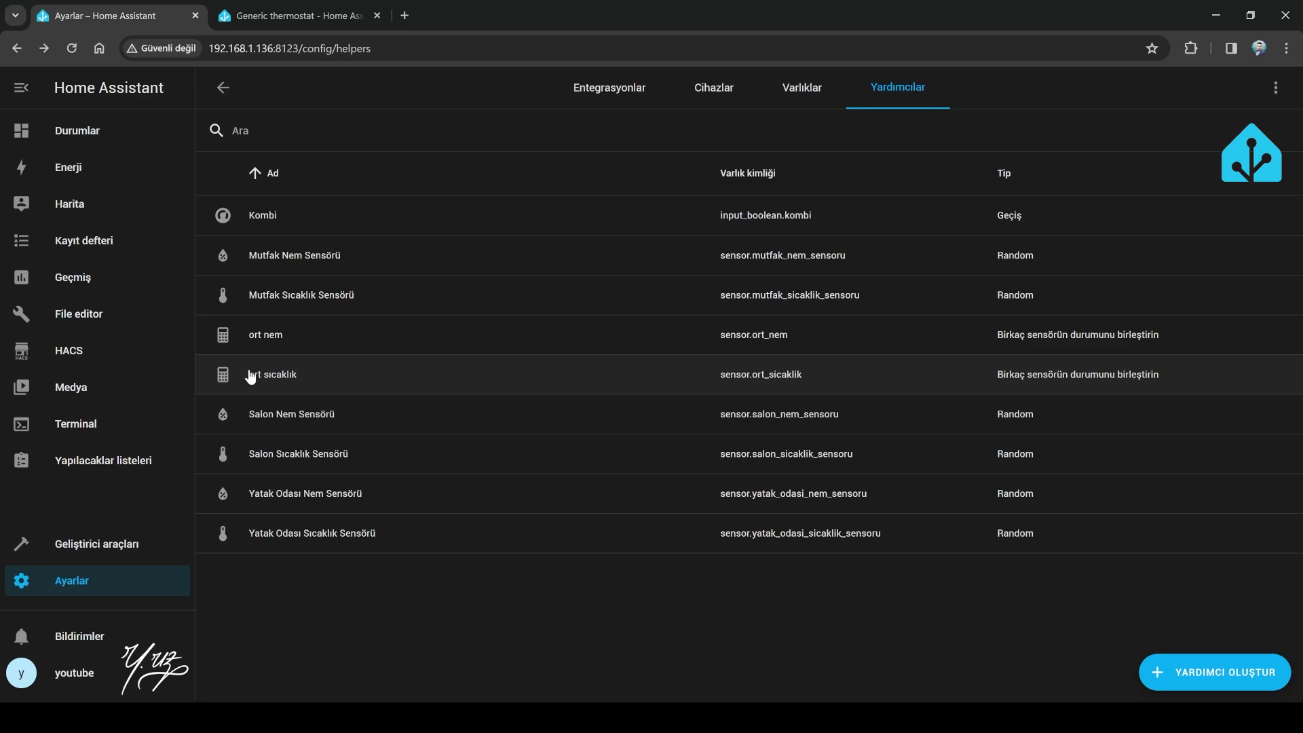
- Search the HACS integration repositories for "aver" to look for the Average Sensor integration, and close the search
{"action": "left_click", "coordinate": [62, 350]}
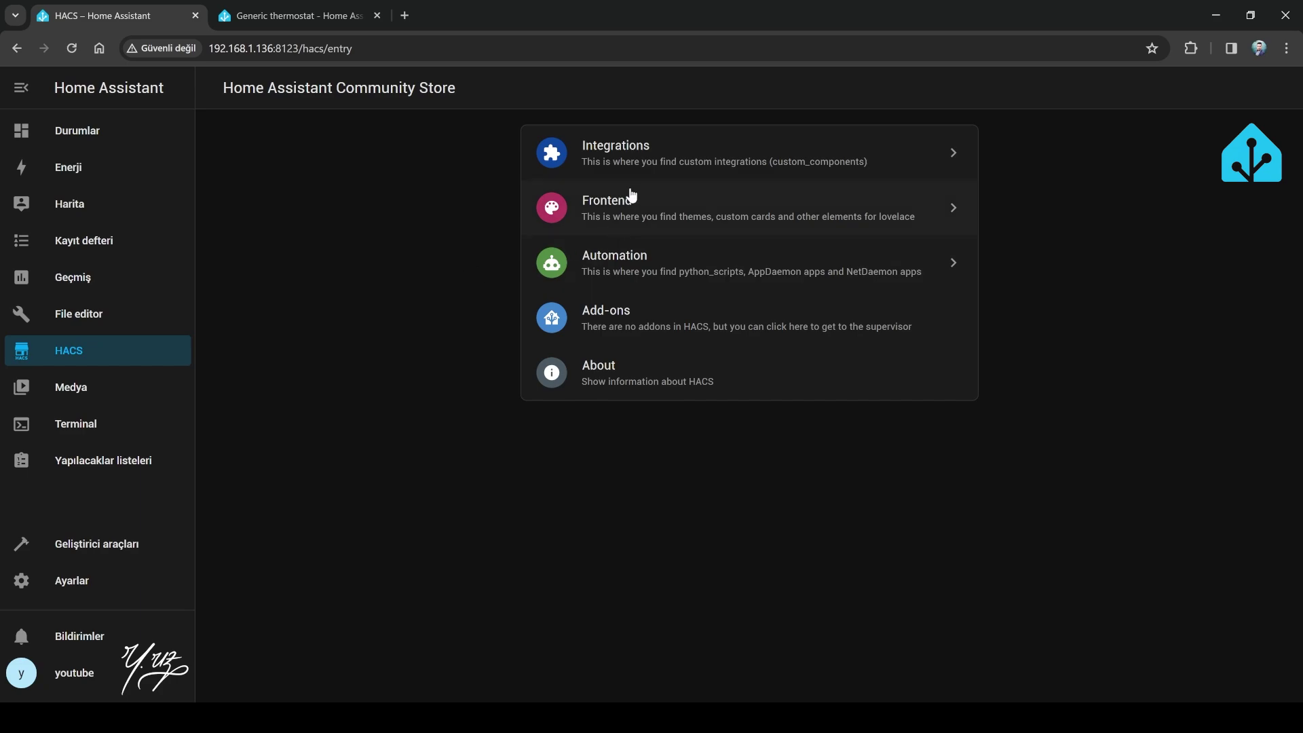
{"action": "left_click", "coordinate": [620, 163]}
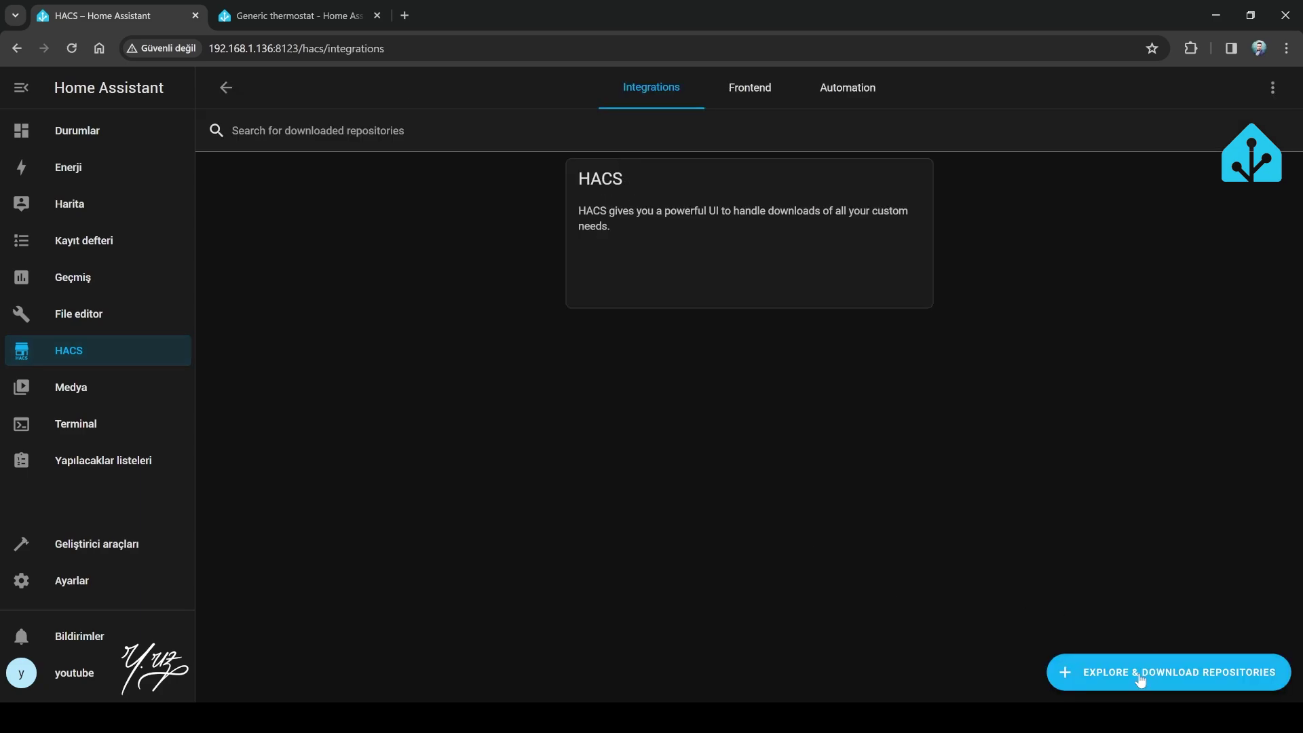
{"action": "left_click", "coordinate": [1189, 671]}
{"action": "type", "text": "av"}
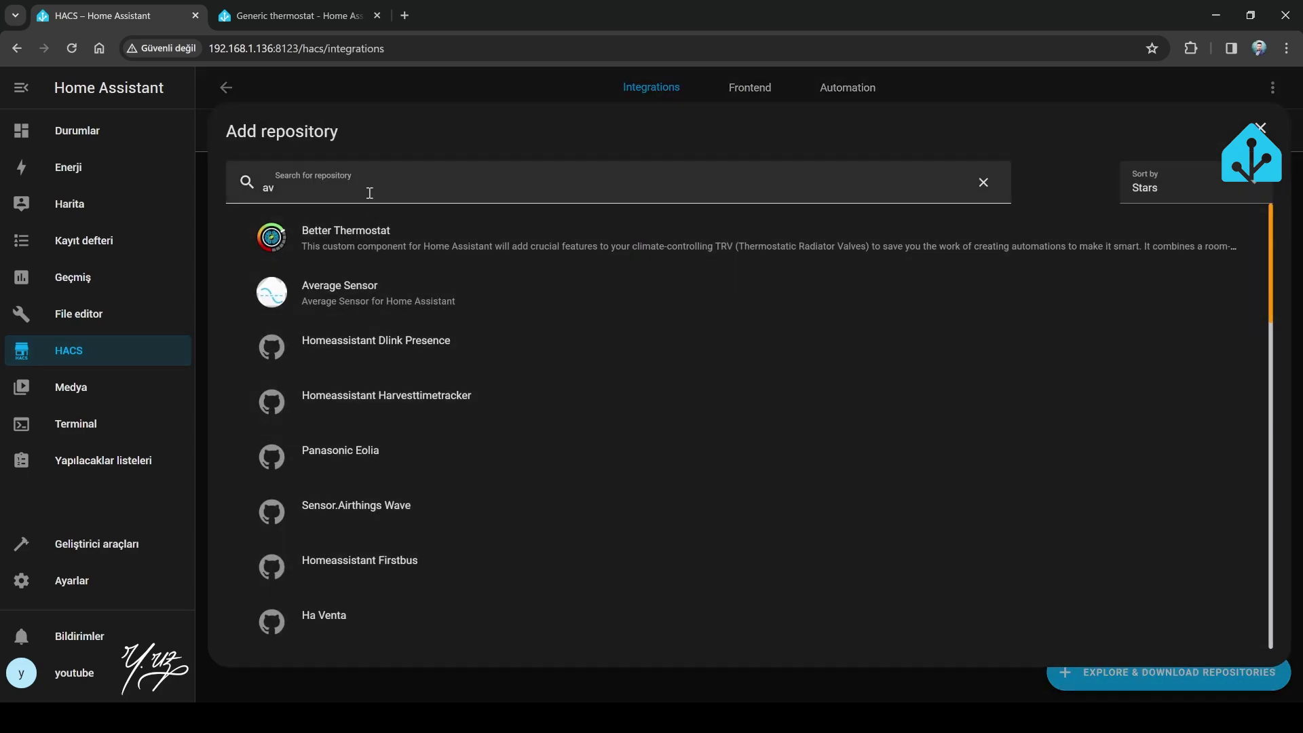
{"action": "type", "text": "er"}
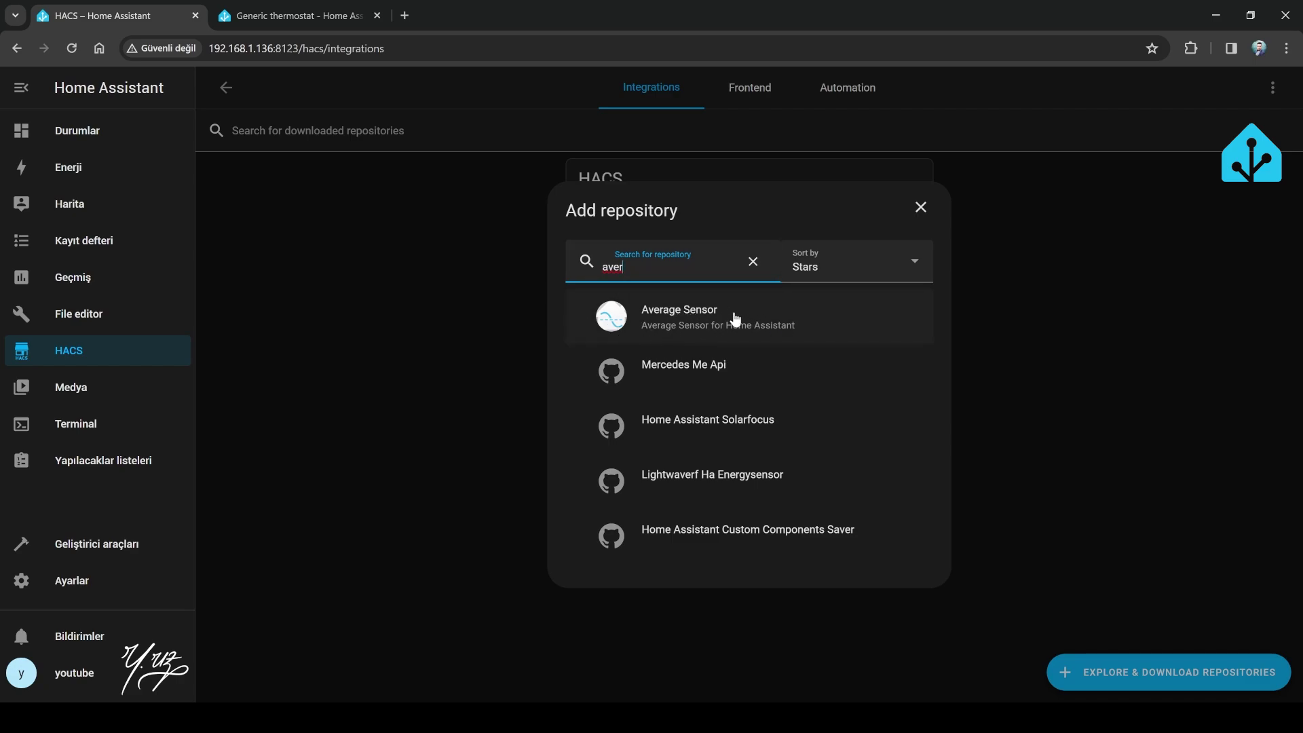
{"action": "left_click", "coordinate": [920, 207]}
{"action": "left_click", "coordinate": [1273, 87]}
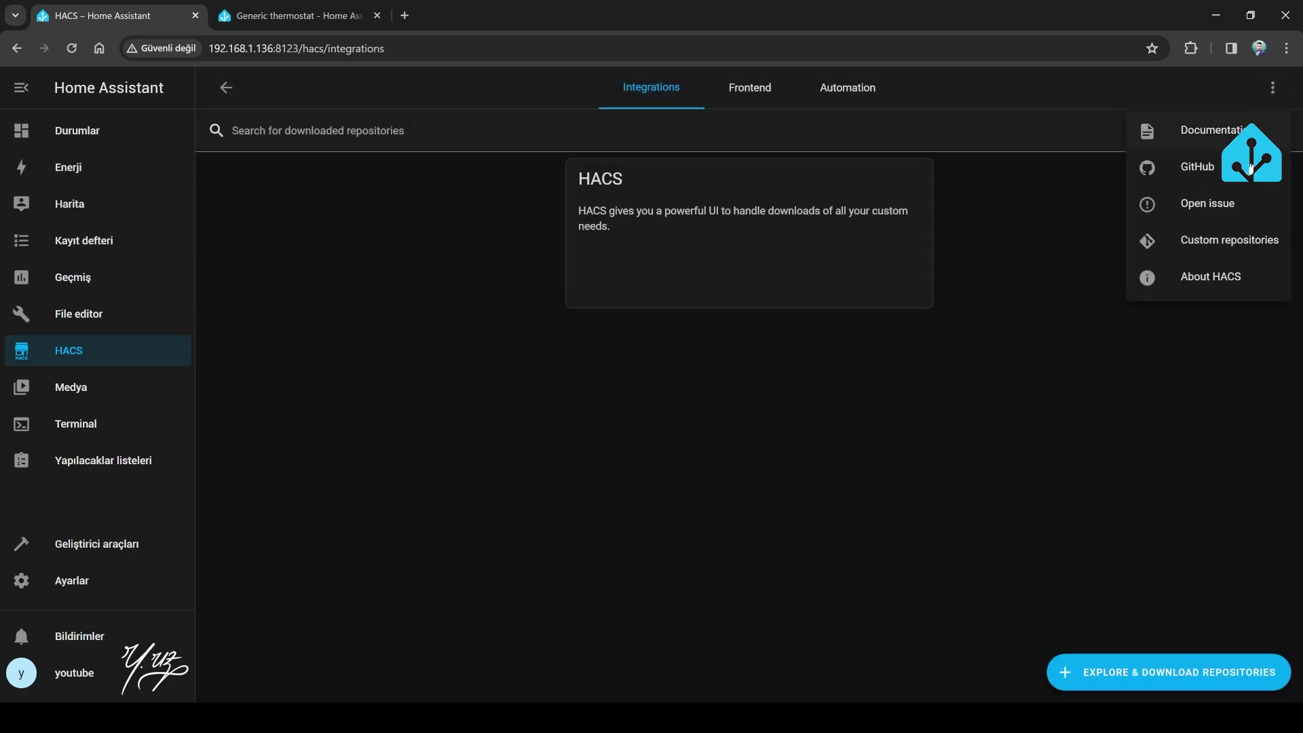
{"action": "left_click", "coordinate": [1213, 241]}
{"action": "left_click", "coordinate": [691, 359]}
{"action": "type", "text": "https://github.com/tompipe/ha-average.git"}
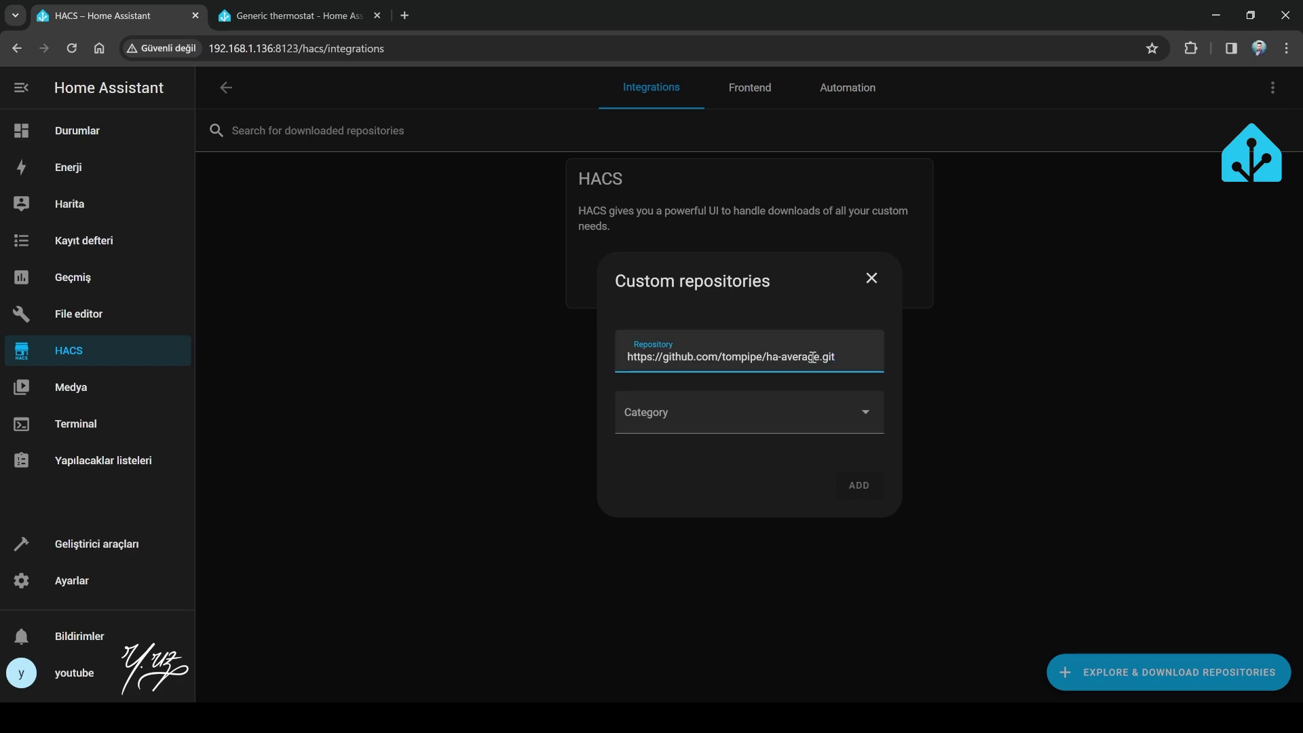
{"action": "left_click", "coordinate": [677, 421]}
{"action": "left_click", "coordinate": [669, 463]}
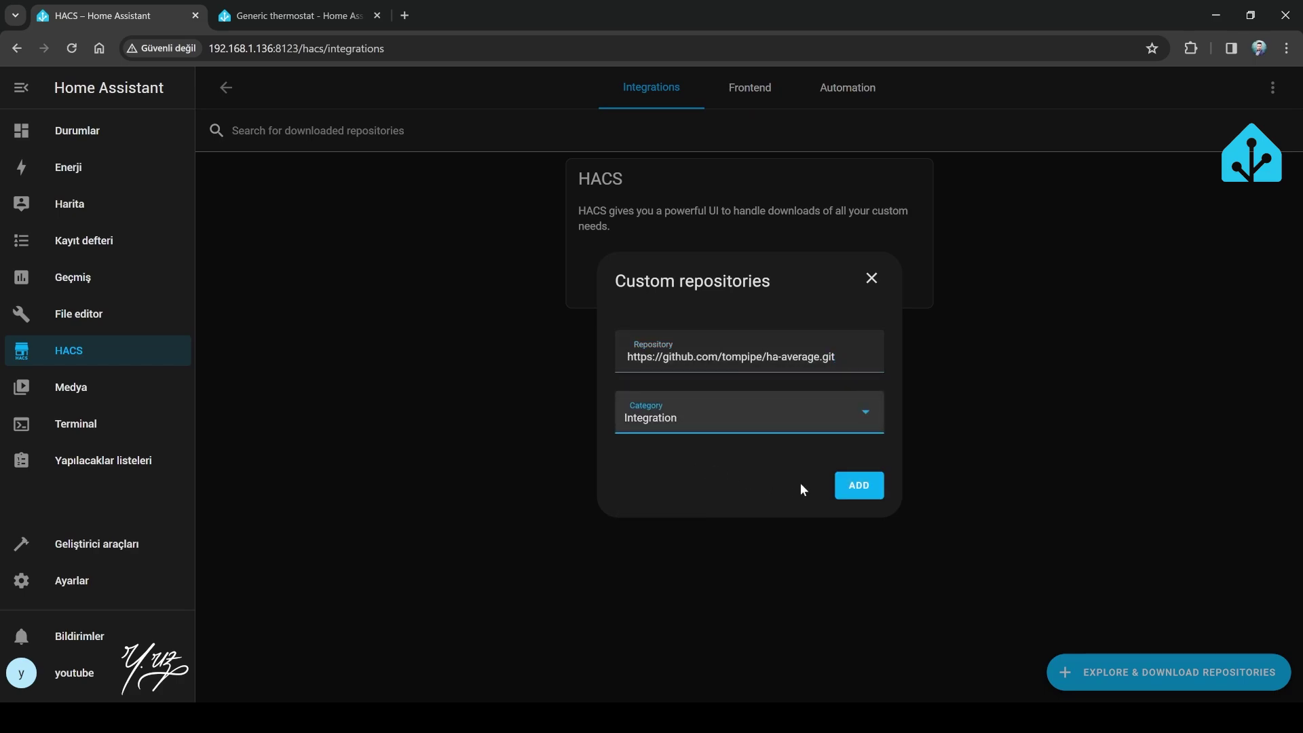
{"action": "left_click", "coordinate": [859, 485]}
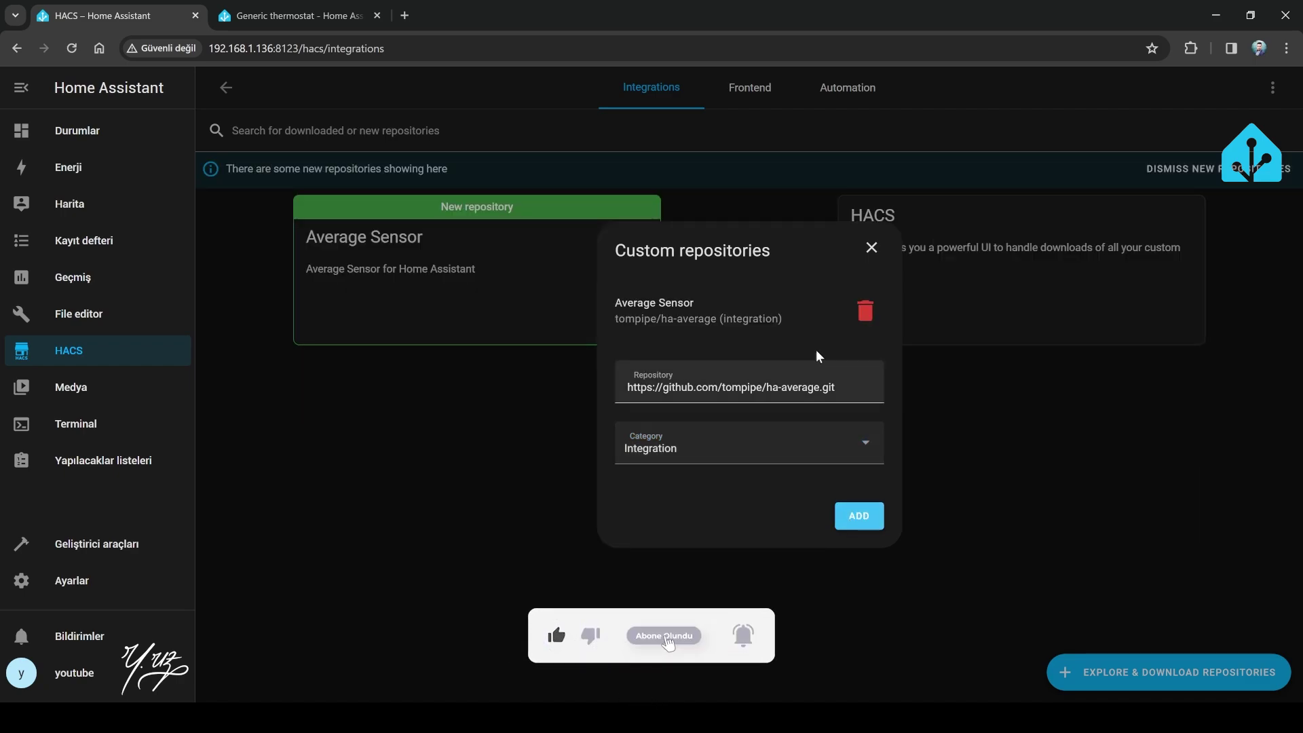
{"action": "left_click", "coordinate": [871, 248]}
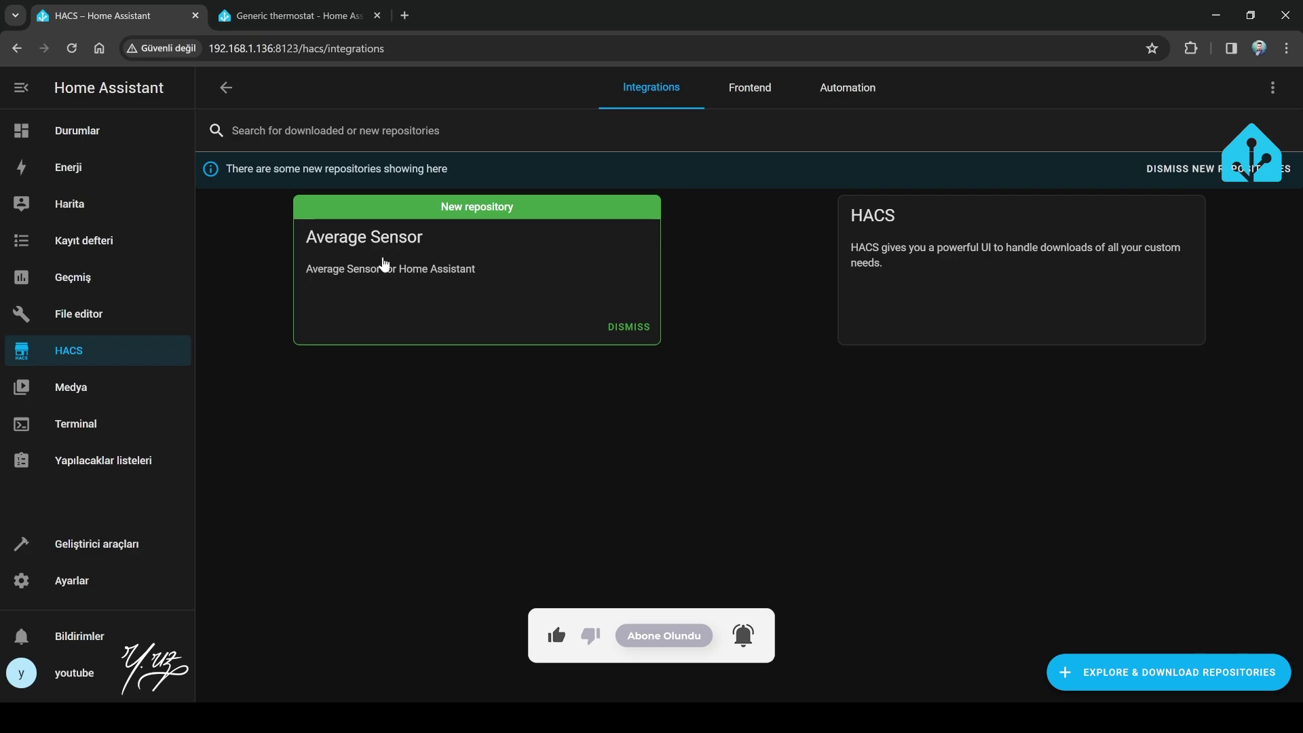
- Download the Average Sensor repository from HACS and return to the integrations overview
{"action": "left_click", "coordinate": [444, 246]}
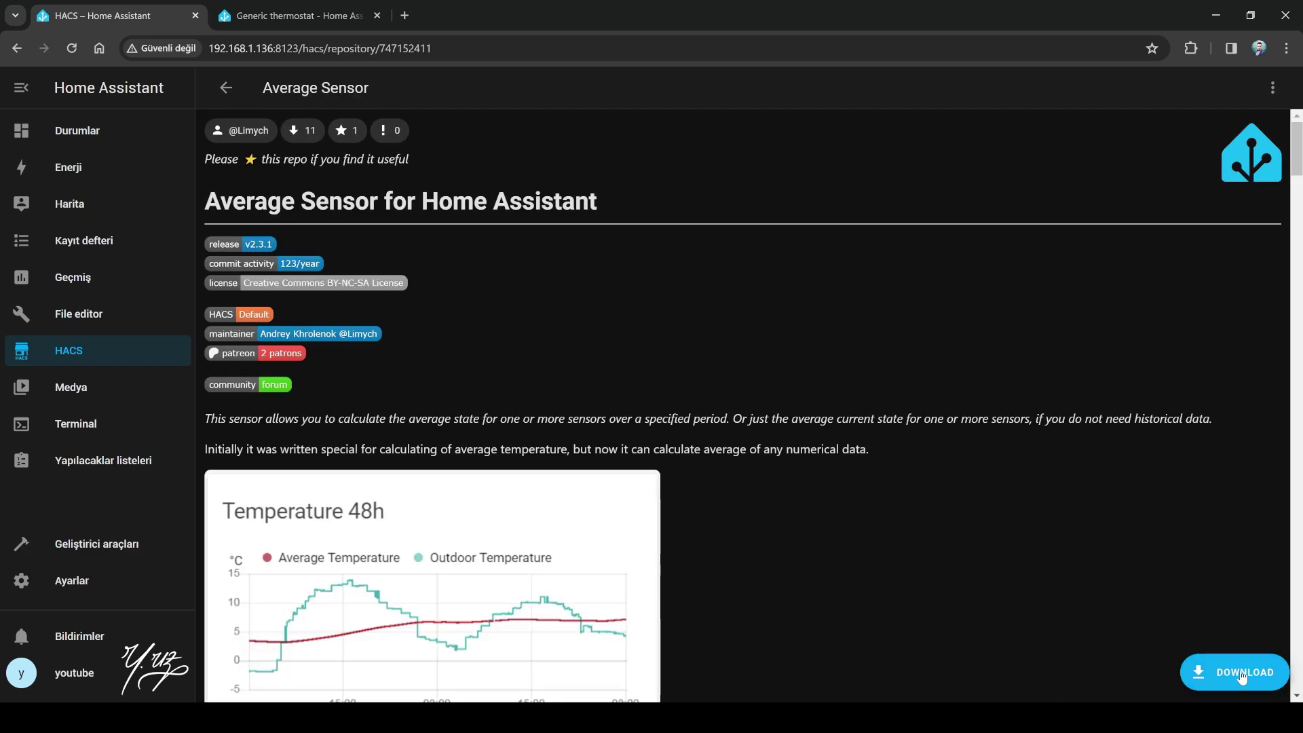
{"action": "left_click", "coordinate": [1243, 676]}
{"action": "left_click", "coordinate": [930, 509]}
{"action": "left_click", "coordinate": [226, 88]}
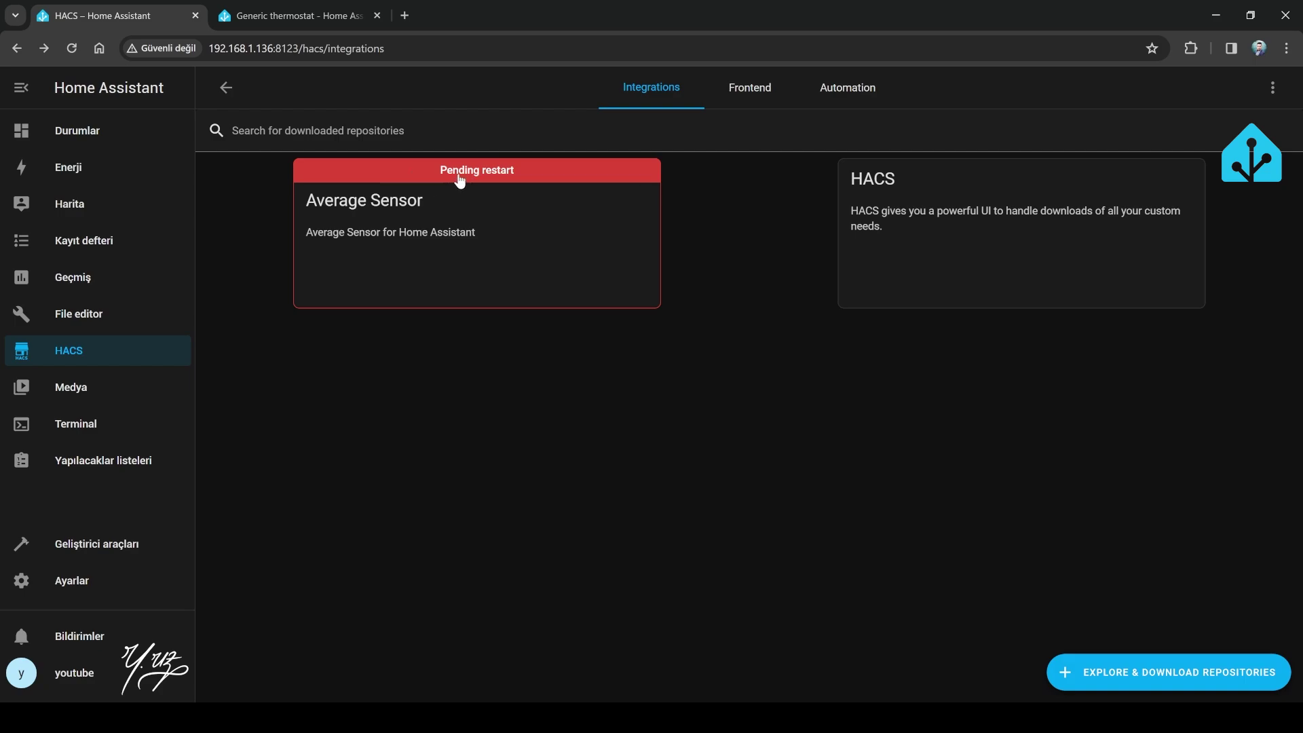
- Run a configuration check in the developer tools
{"action": "left_click", "coordinate": [97, 547]}
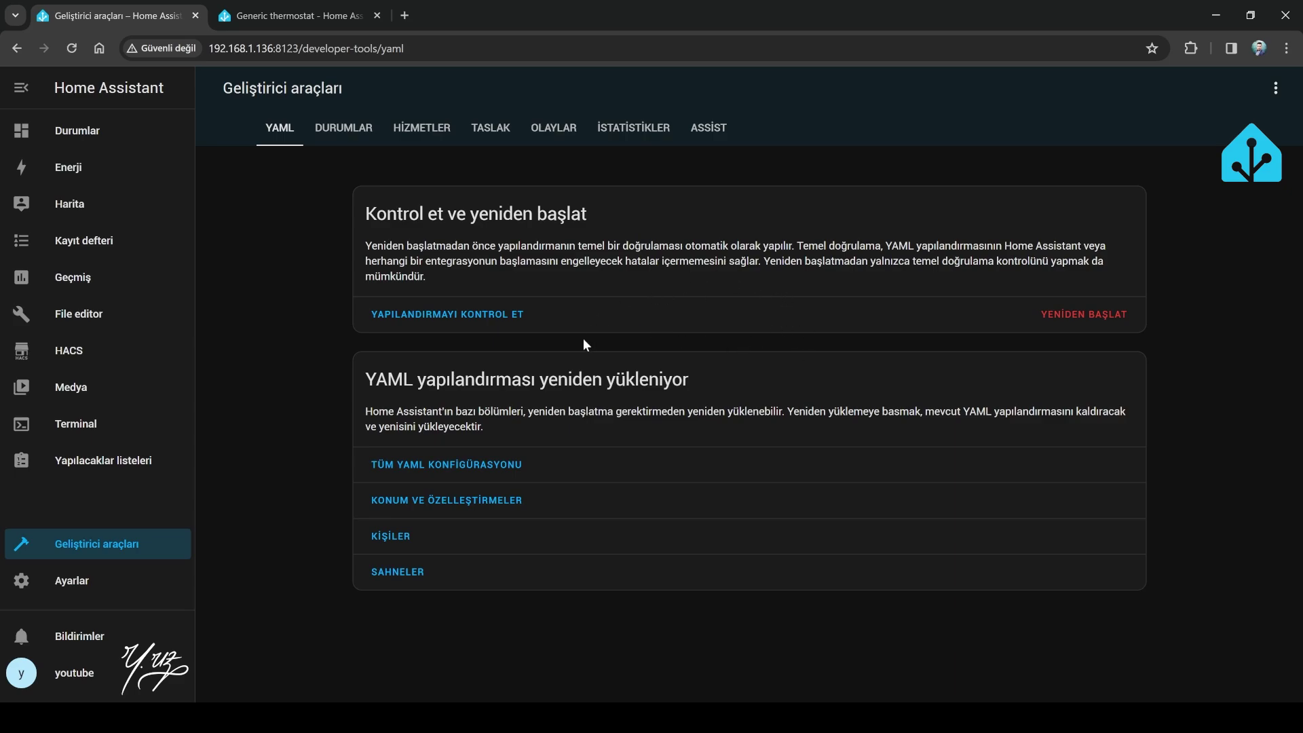
{"action": "left_click", "coordinate": [448, 317]}
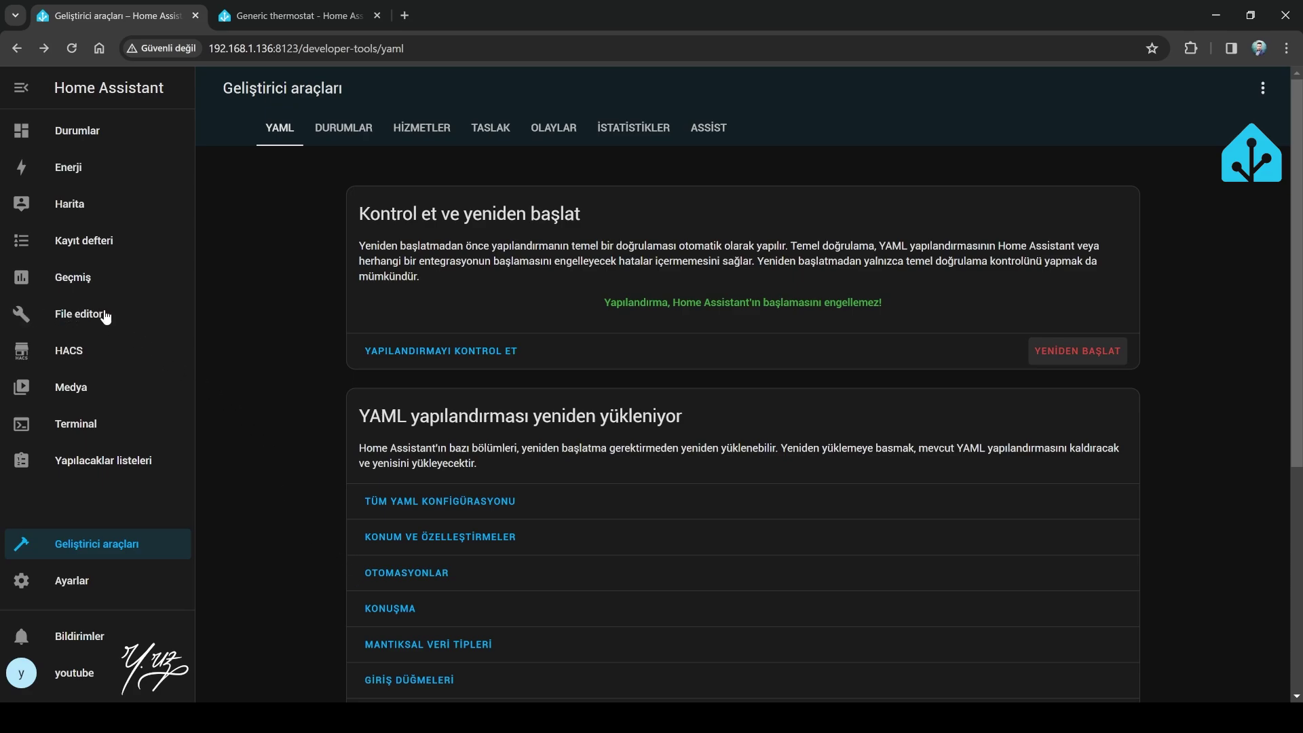
- Check the installed add-ons, and list the files of the homeassistant folder in the File editor
{"action": "left_click", "coordinate": [82, 587]}
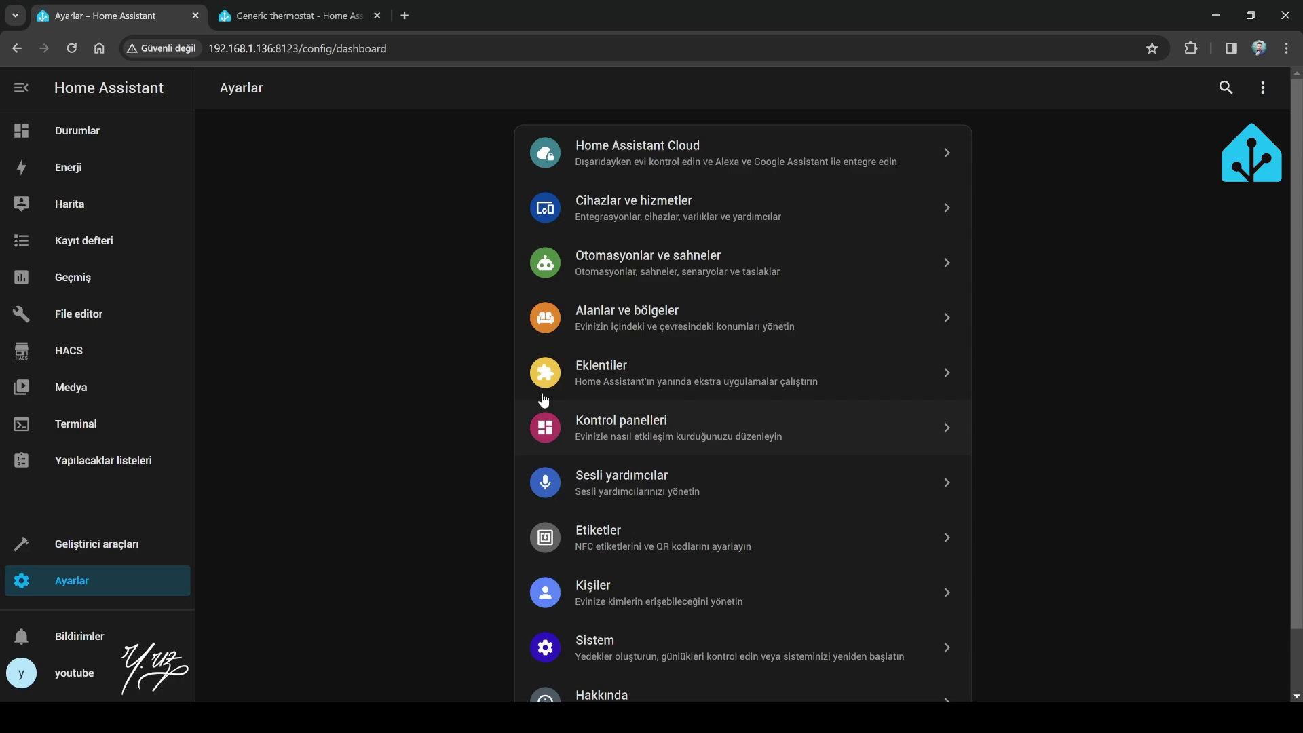
{"action": "left_click", "coordinate": [647, 374]}
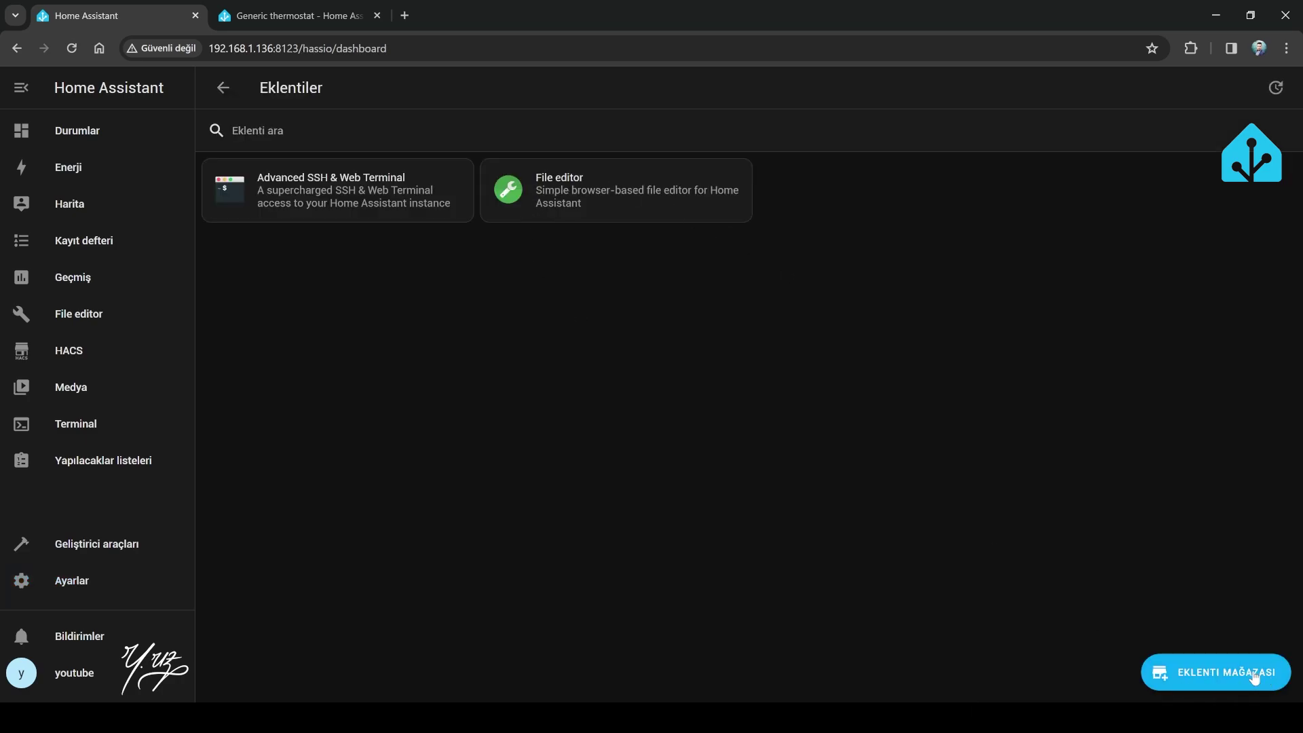
{"action": "left_click", "coordinate": [76, 315]}
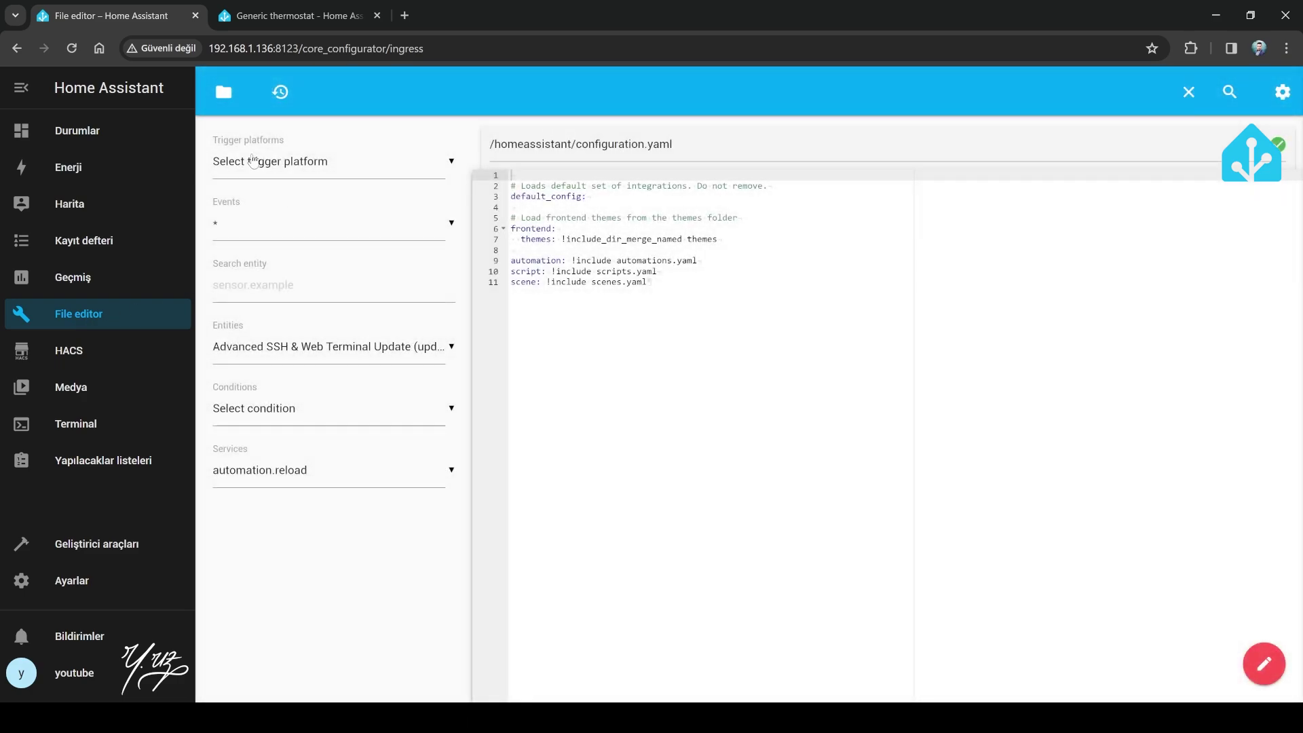
{"action": "left_click", "coordinate": [226, 96]}
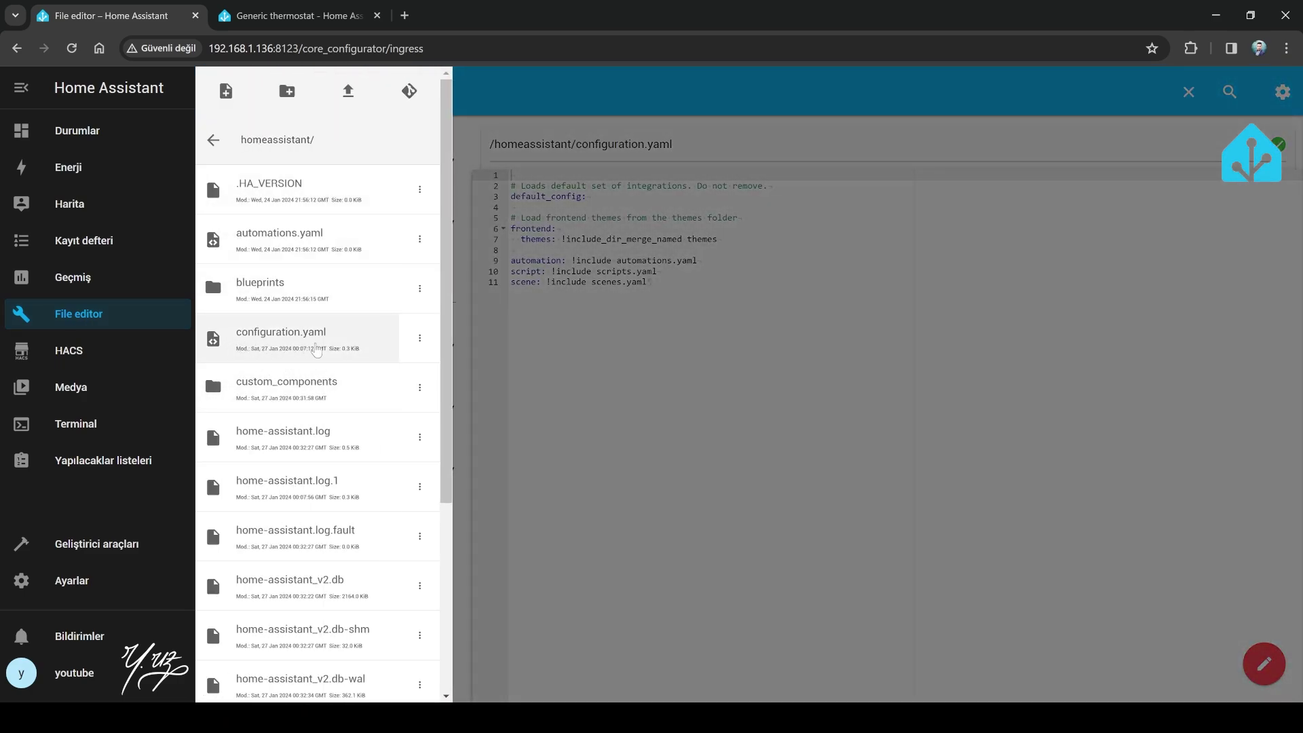
- Below the scene line in configuration.yaml, add an average-platform sensor 'Ortalama Sıcaklık' with the salon, yatak_odasi and mutfak sicaklik_sensoru entities
{"action": "left_click", "coordinate": [714, 283]}
{"action": "key", "text": "Return"}
{"action": "key", "text": "Return"}
{"action": "key", "text": "Return"}
{"action": "key", "text": "Return"}
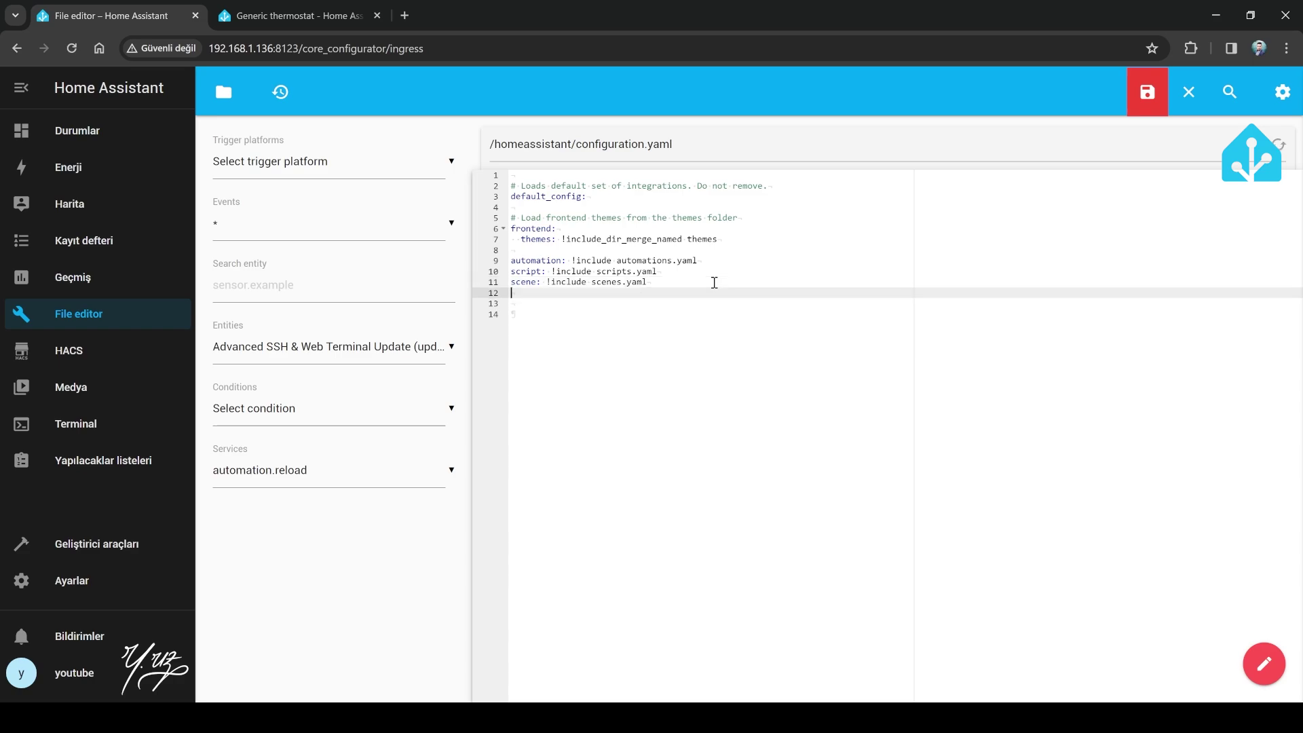
{"action": "key", "text": "Up"}
{"action": "key", "text": "Up"}
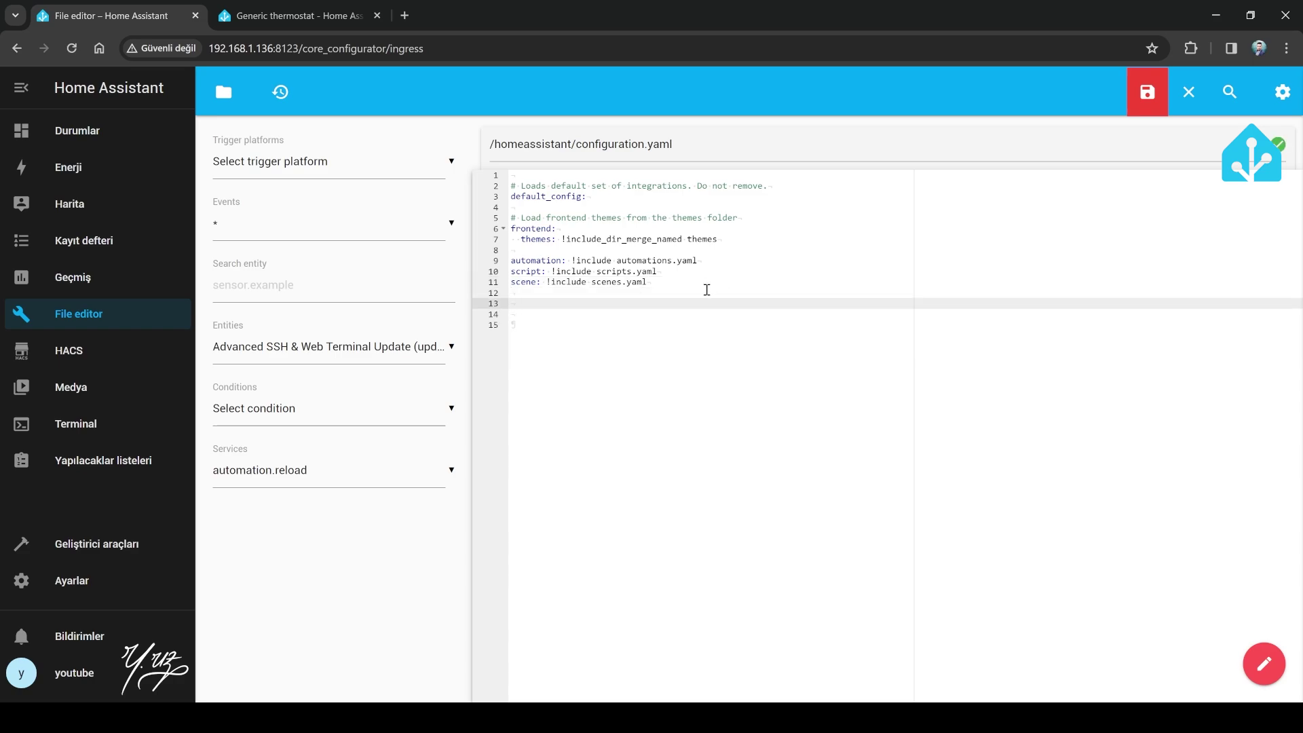
{"action": "type", "text": "sensor:   - platform: average     name: 'Ortalama Sıcaklık'     entities:"}
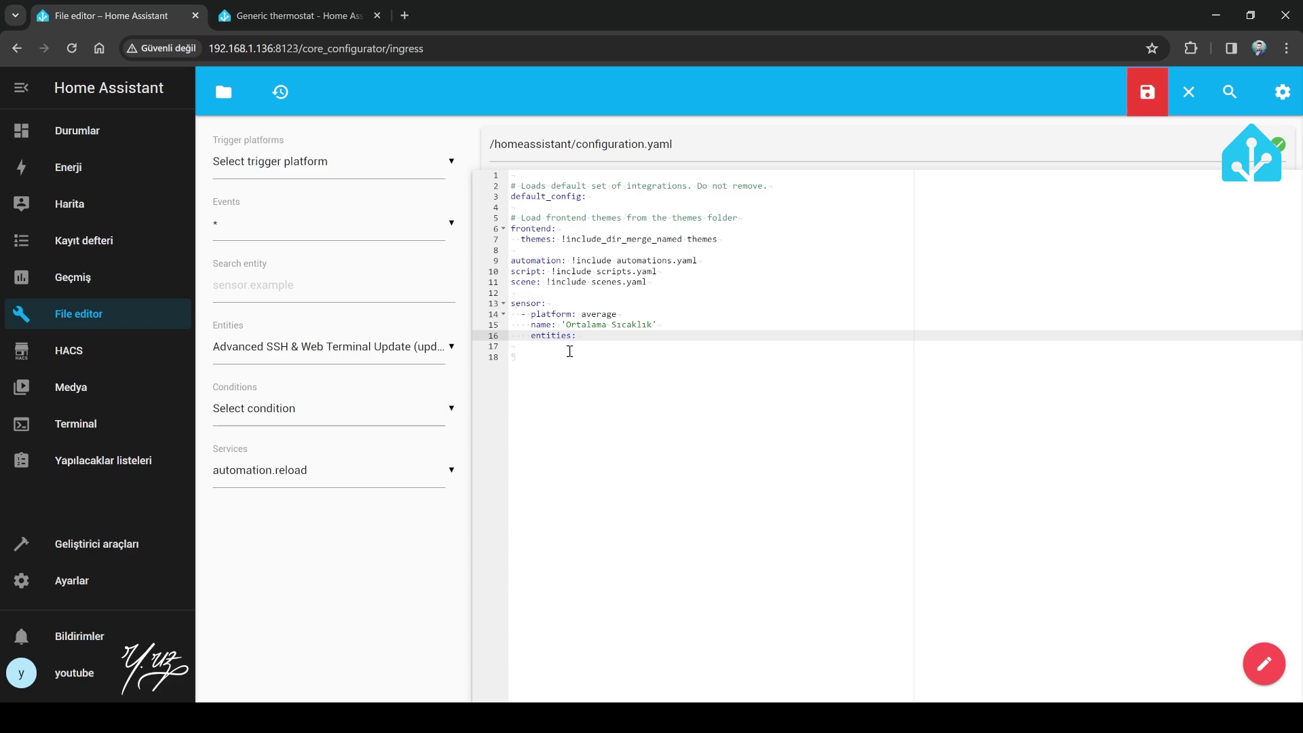
{"action": "type", "text": "- sensor.salon_sicaklik_sensoru       - sensor.yatak_odasi_sicaklik_sensoru       - sensor.mutfak_sicaklik_sensoru"}
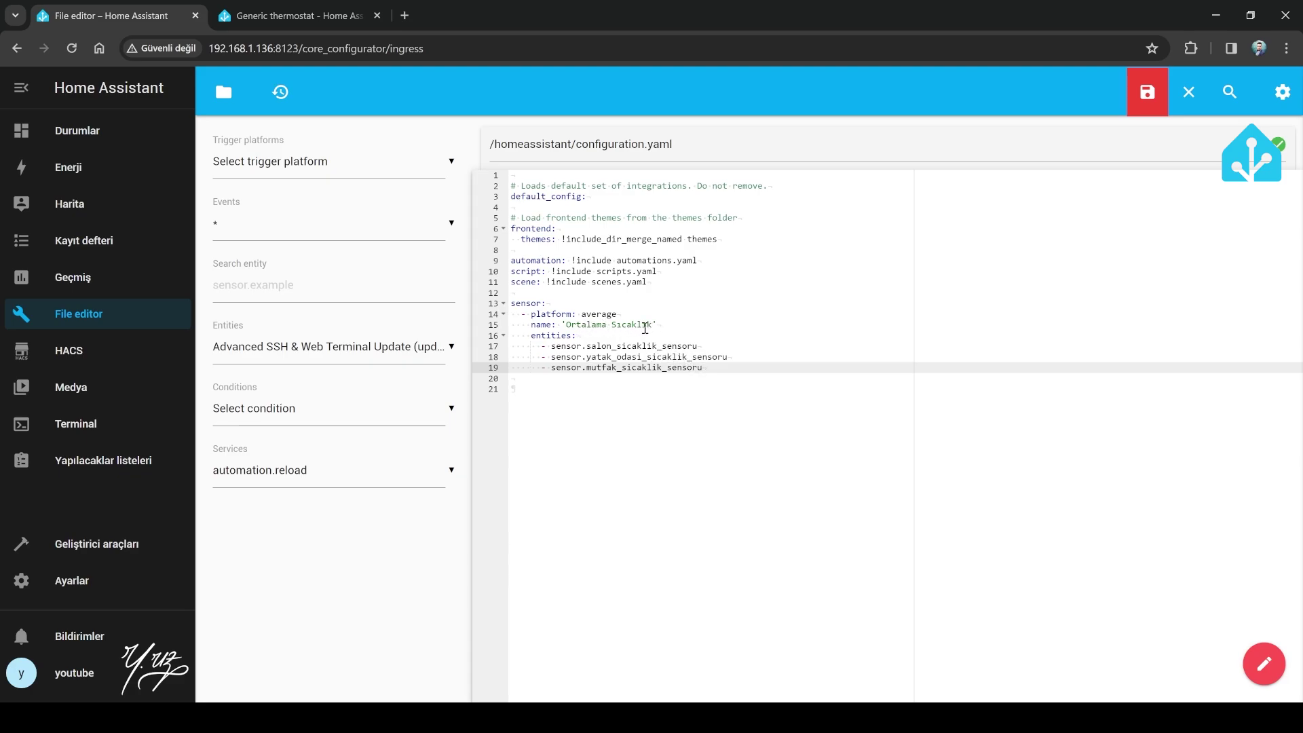
- Add a second average-platform sensor 'Ortalama Nem' with the mutfak, salon and yatak_odasi nem_sensoru entities, and save configuration.yaml
{"action": "type", "text": "- platform: average     name: 'Ortalama Nem'     entities:       - sensor.mutfak_nem_sensoru       - sensor.salon_nem_sensoru       - sensor.yatak_odasi_nem_sensoru"}
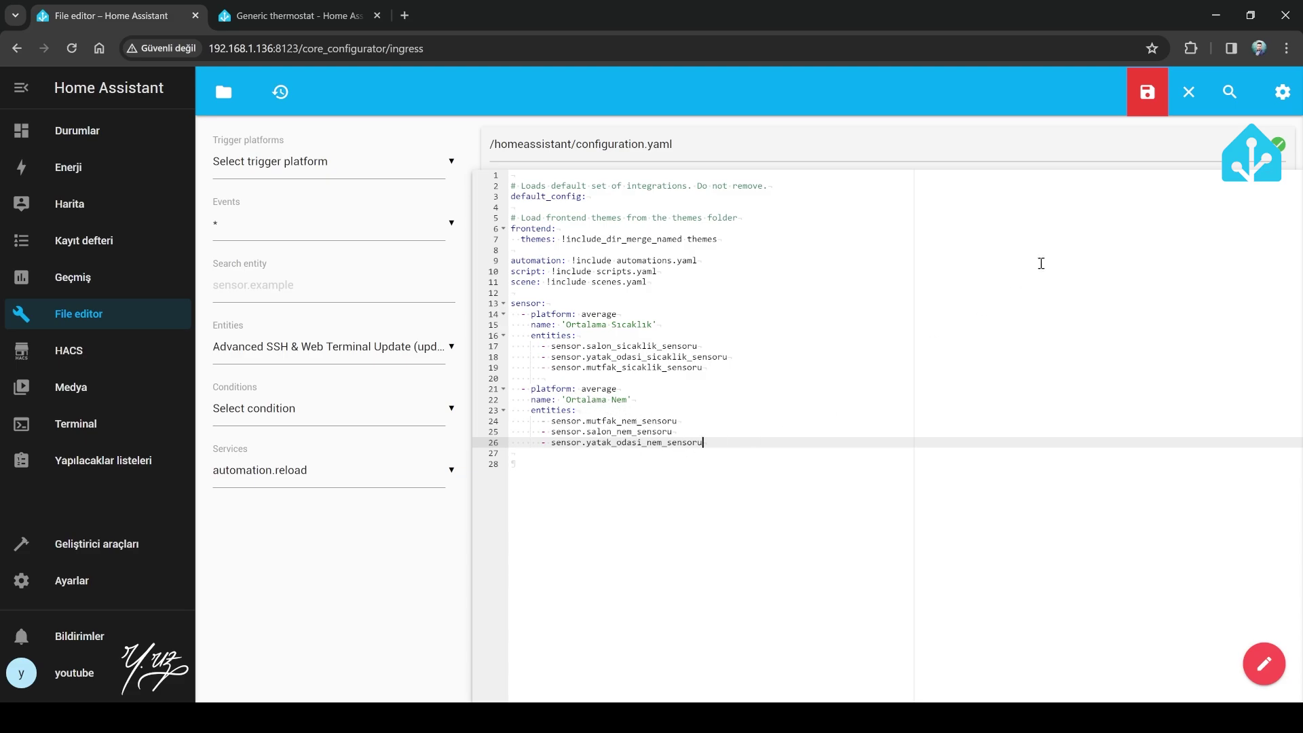
{"action": "left_click", "coordinate": [1152, 94]}
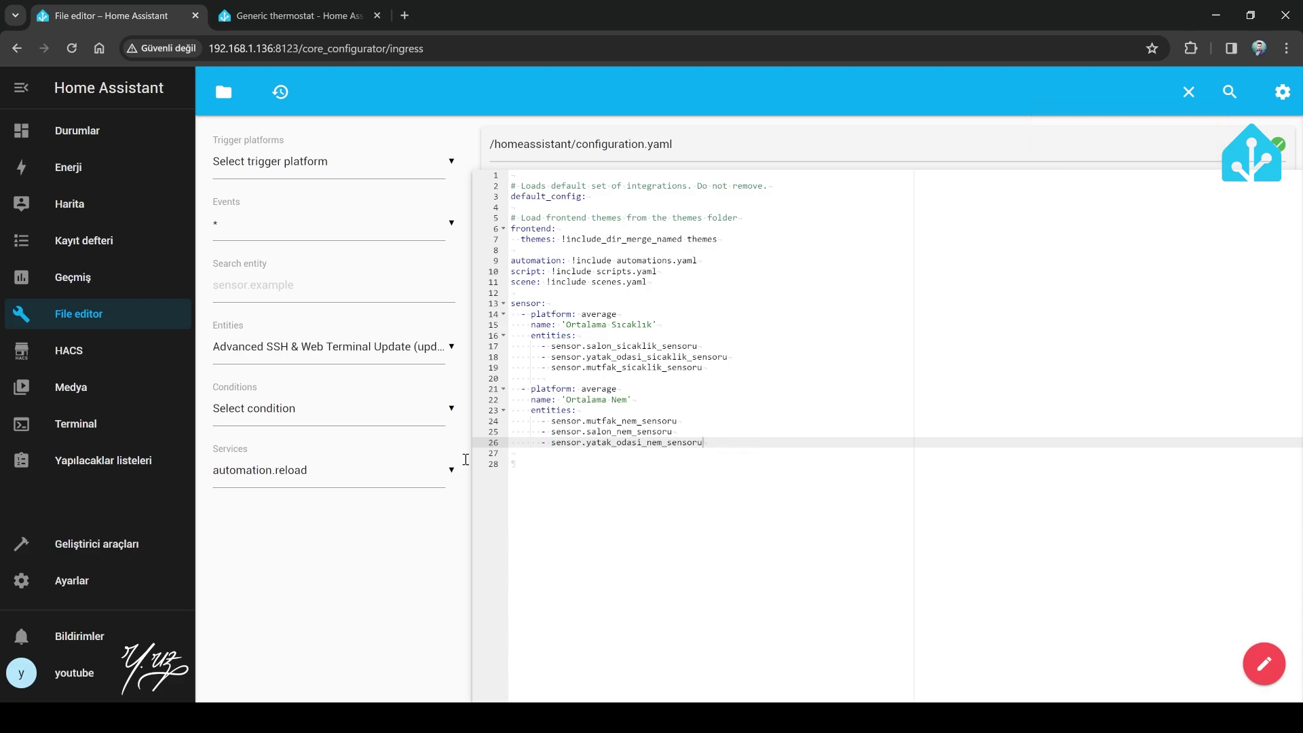
- Visit the developer tools, and search the Home Assistant entities for "ort"
{"action": "left_click", "coordinate": [151, 536]}
{"action": "left_click", "coordinate": [84, 582]}
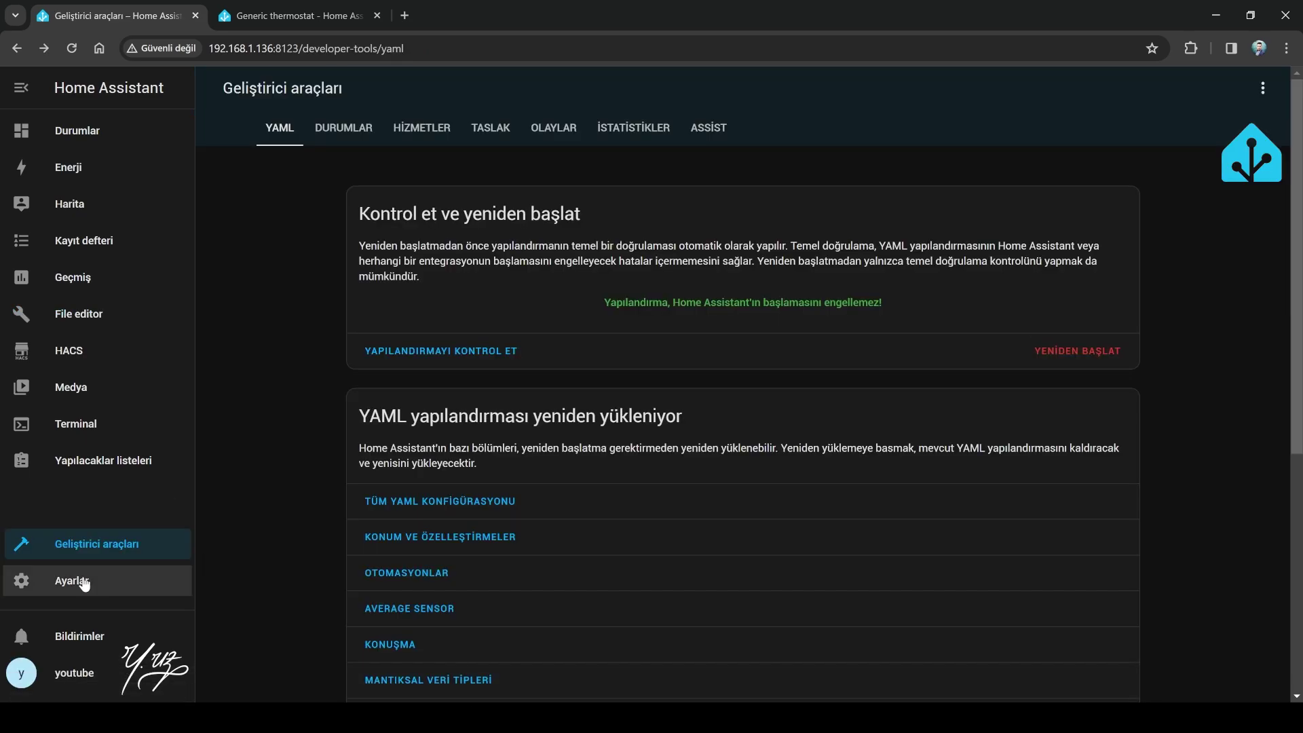
{"action": "left_click", "coordinate": [680, 205]}
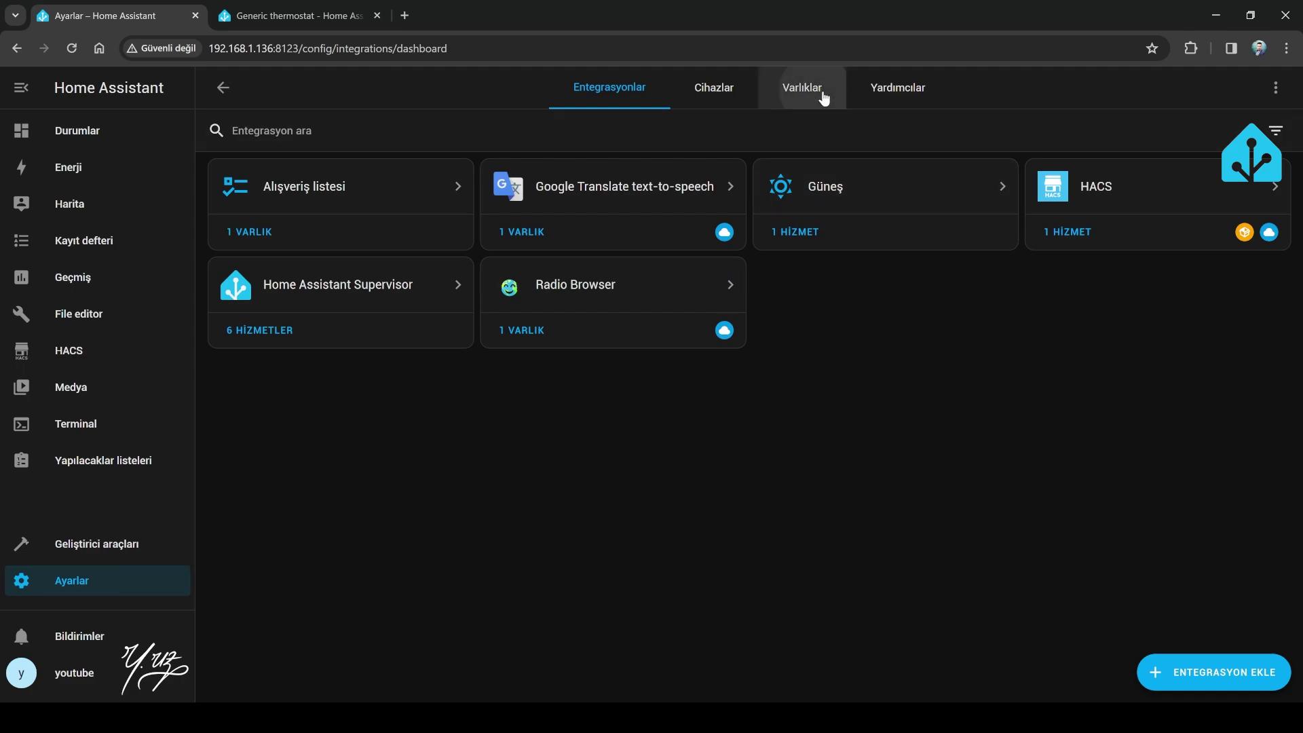
{"action": "left_click", "coordinate": [824, 95]}
{"action": "left_click", "coordinate": [364, 141]}
{"action": "type", "text": "ort"}
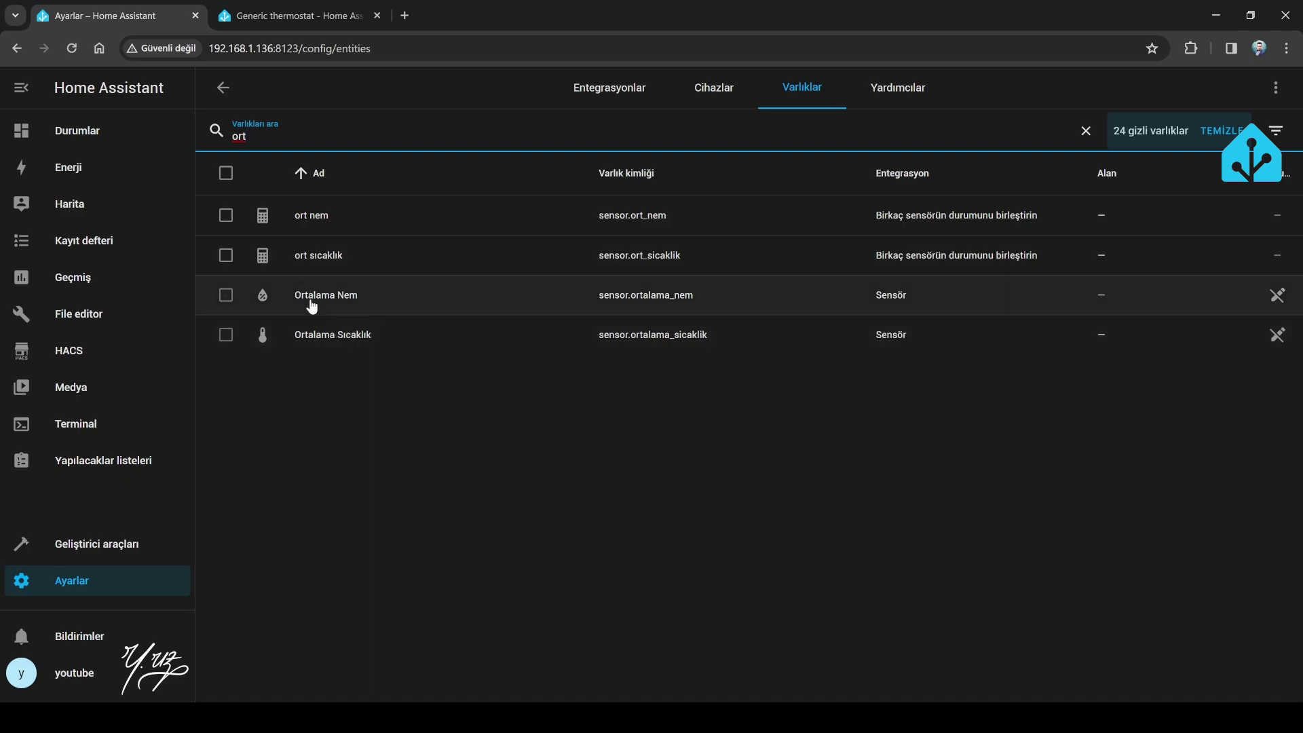
- Examine the current values and history of the Ortalama Sıcaklık and Ortalama Nem sensors
{"action": "left_click", "coordinate": [340, 336]}
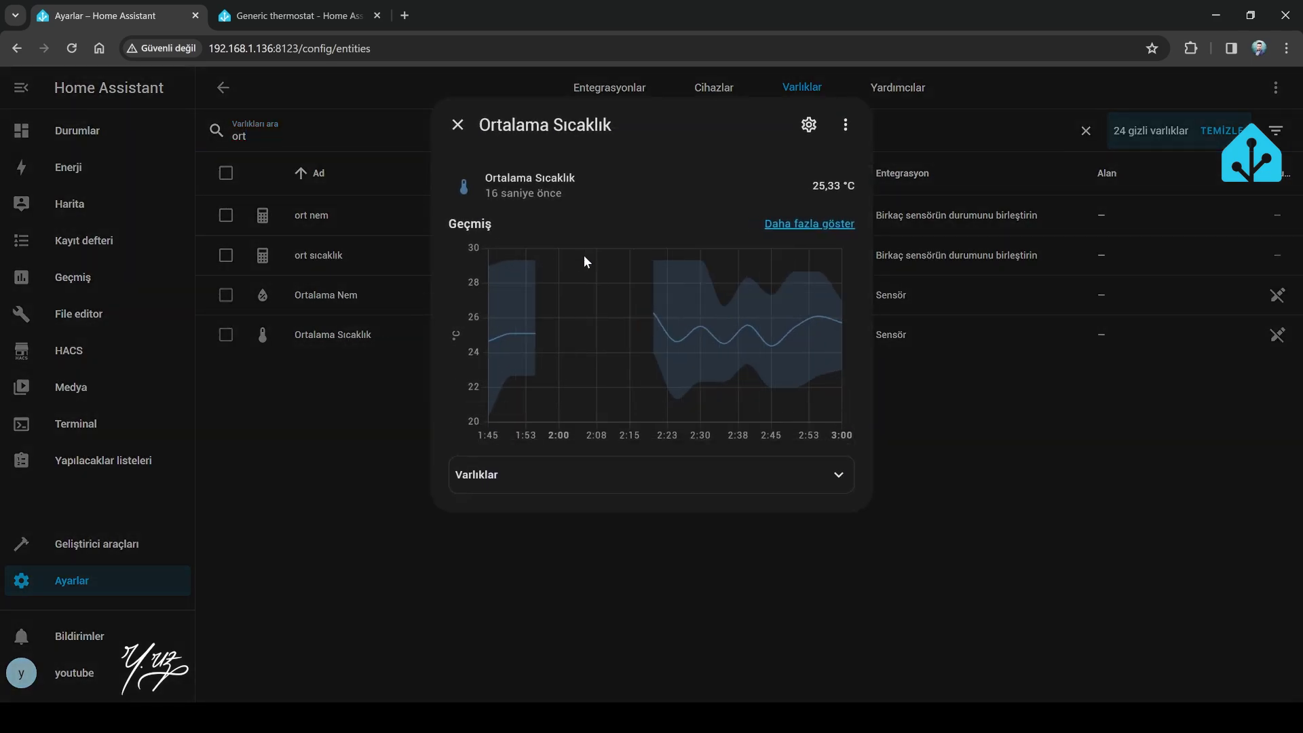
{"action": "left_click", "coordinate": [457, 124]}
{"action": "left_click", "coordinate": [346, 295]}
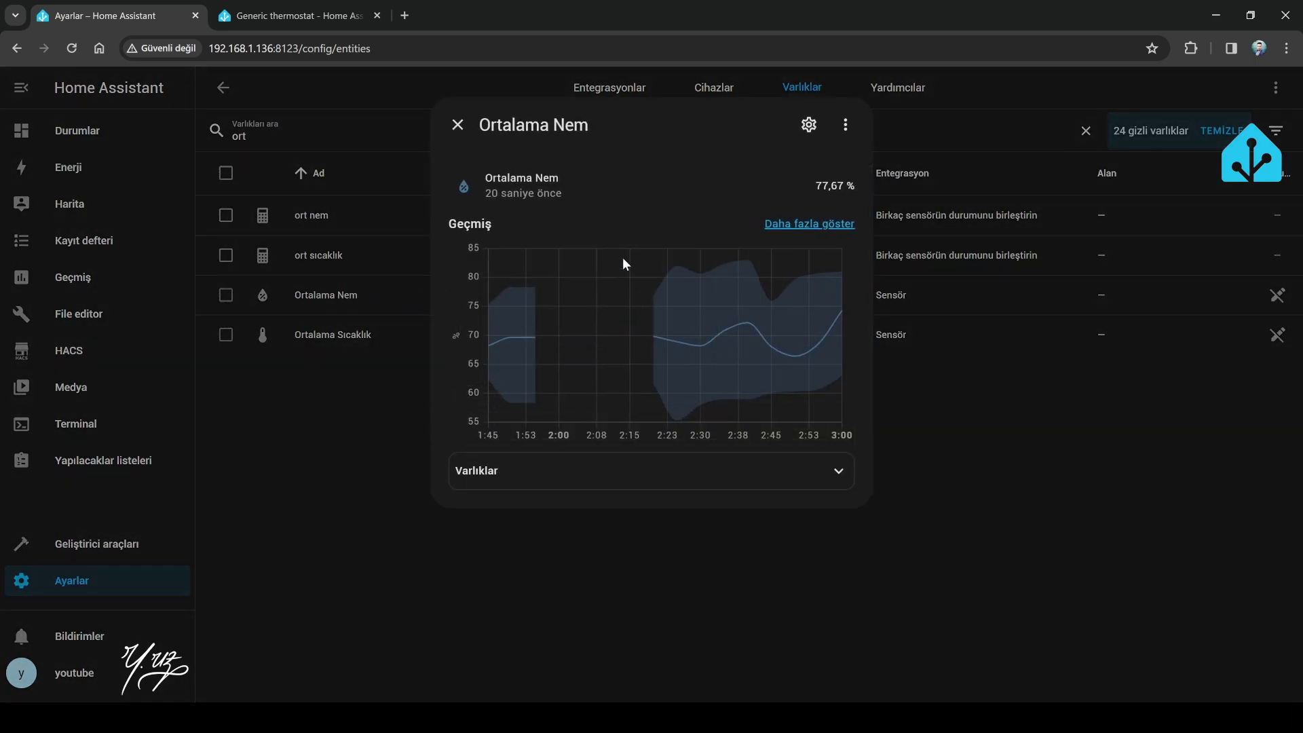
{"action": "left_click", "coordinate": [456, 127]}
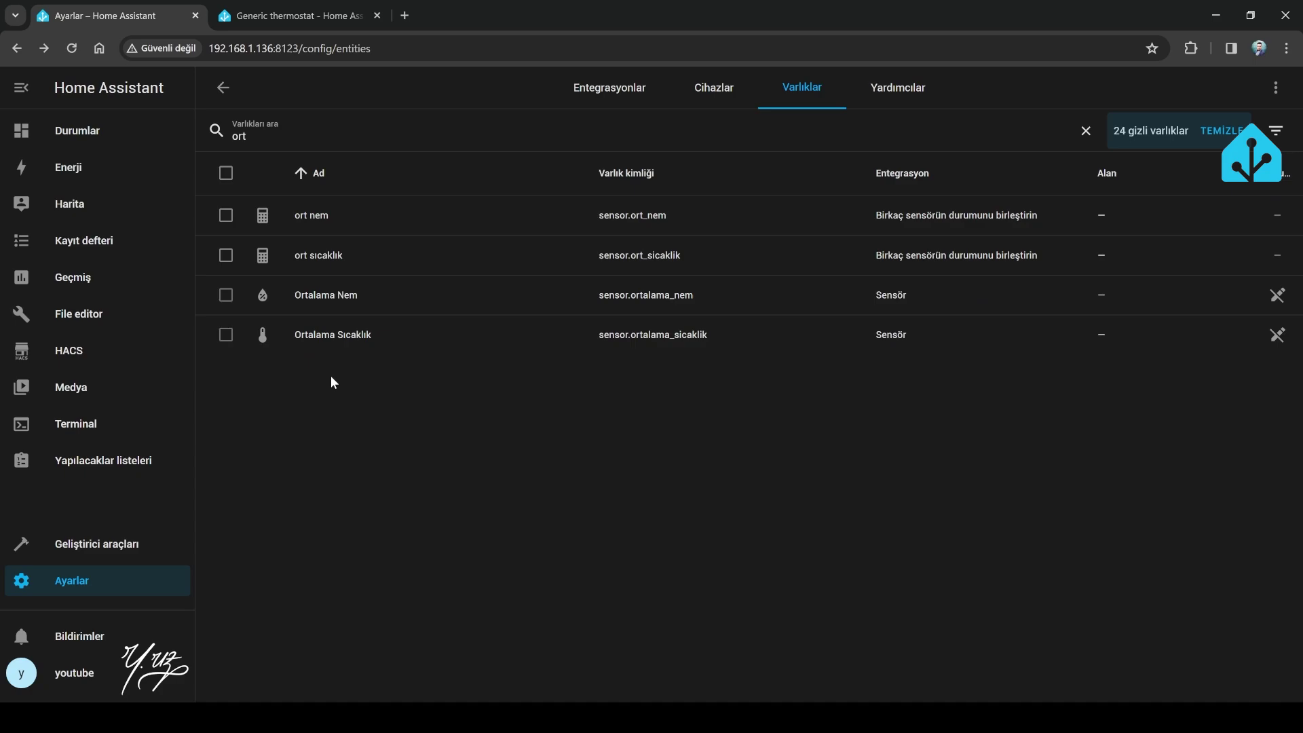
- Copy the example climate configuration block from the Generic thermostat documentation page
{"action": "key", "text": "alt+Home"}
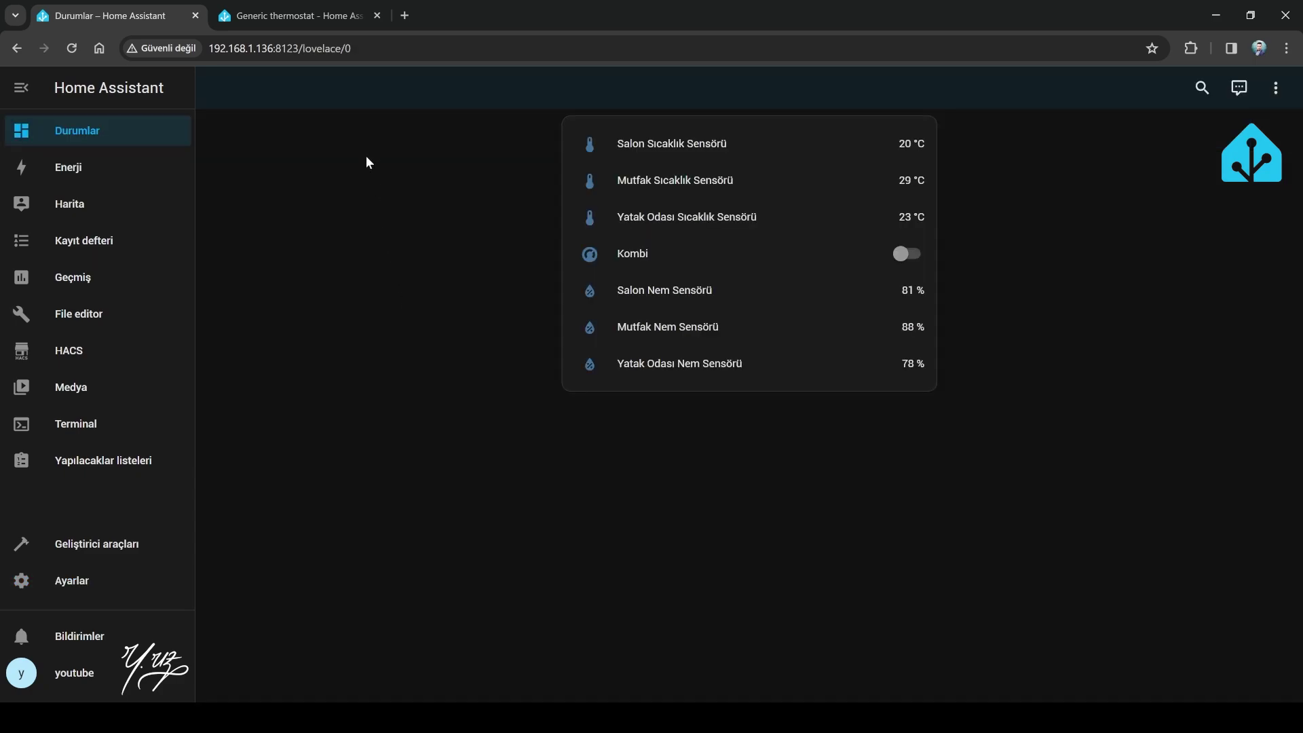
{"action": "left_click", "coordinate": [274, 19]}
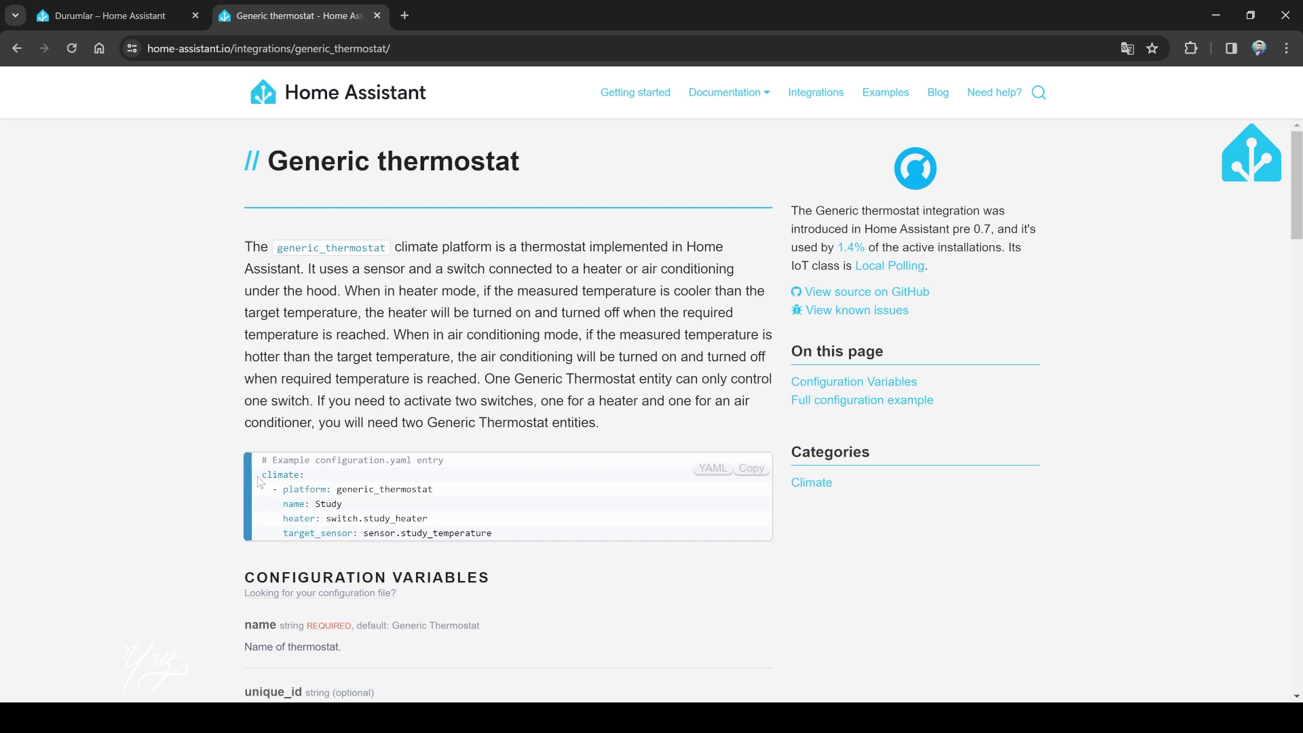
{"action": "left_click_drag", "start_coordinate": [263, 479], "coordinate": [516, 539]}
{"action": "key", "text": "ctrl+c"}
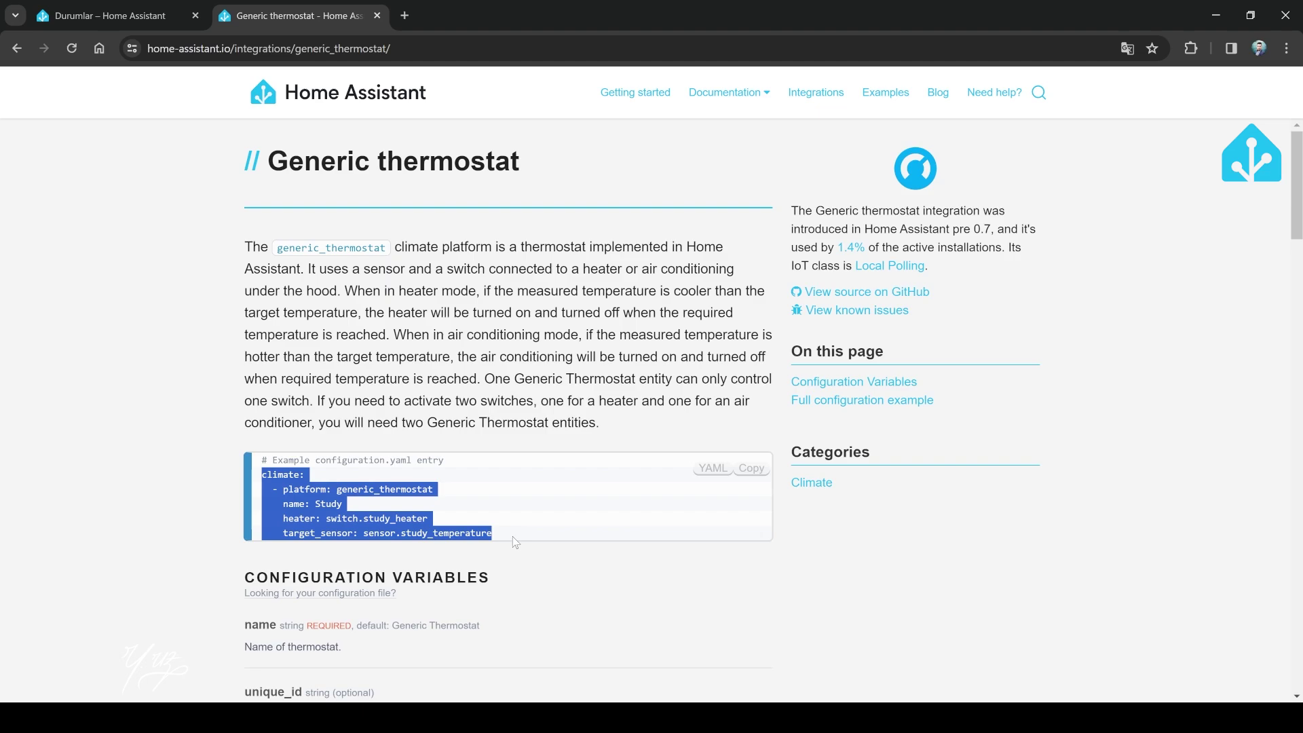
- Append the copied generic_thermostat block to configuration.yaml with name Basit Termostat, heater input_boolean.kombi and target_sensor sensor.ortalama_sicaklik
{"action": "left_click", "coordinate": [120, 18]}
{"action": "left_click", "coordinate": [91, 319]}
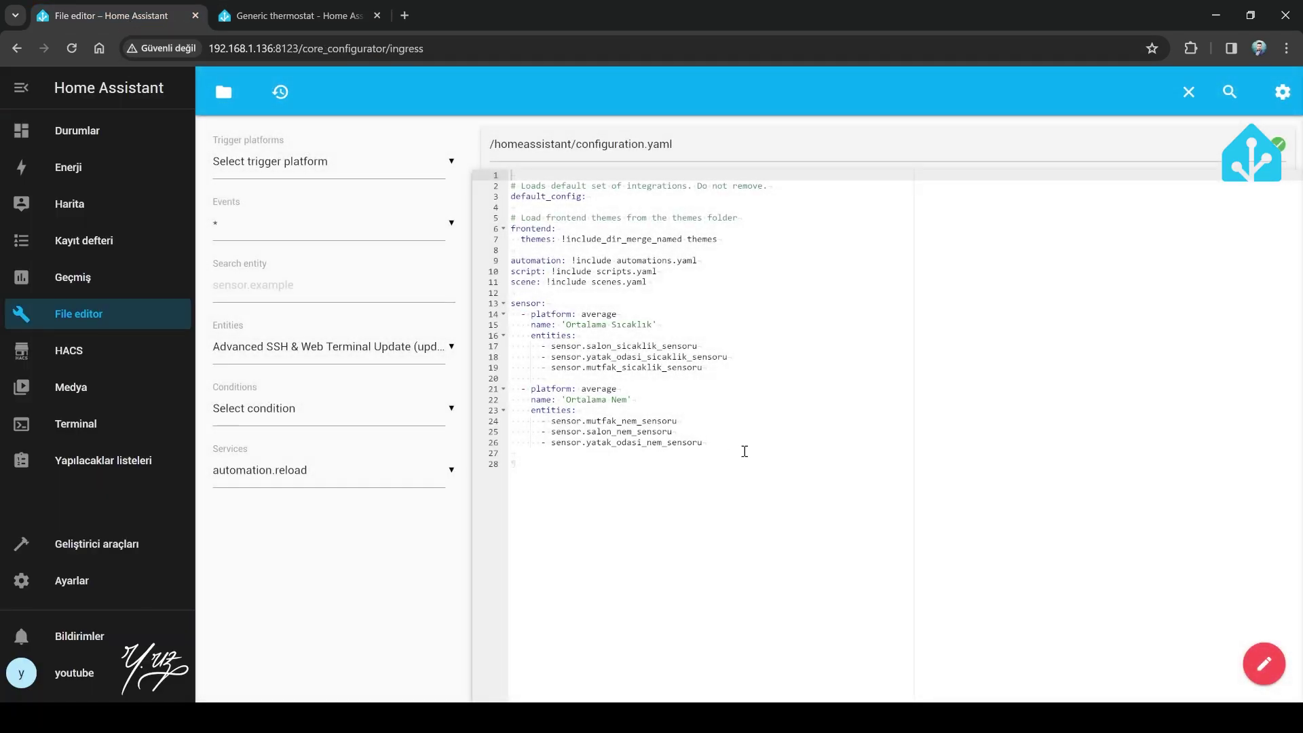
{"action": "left_click", "coordinate": [747, 442]}
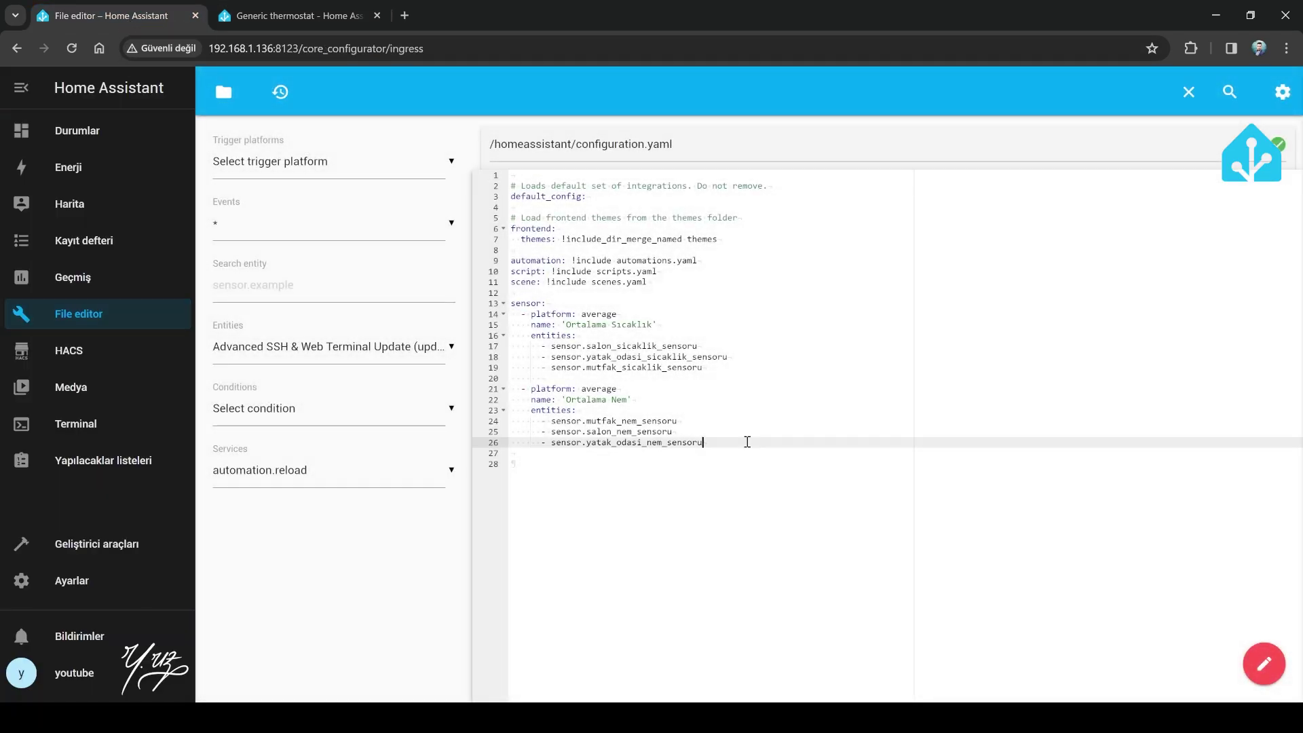
{"action": "key", "text": "Return"}
{"action": "key", "text": "Return"}
{"action": "key", "text": "ctrl+v"}
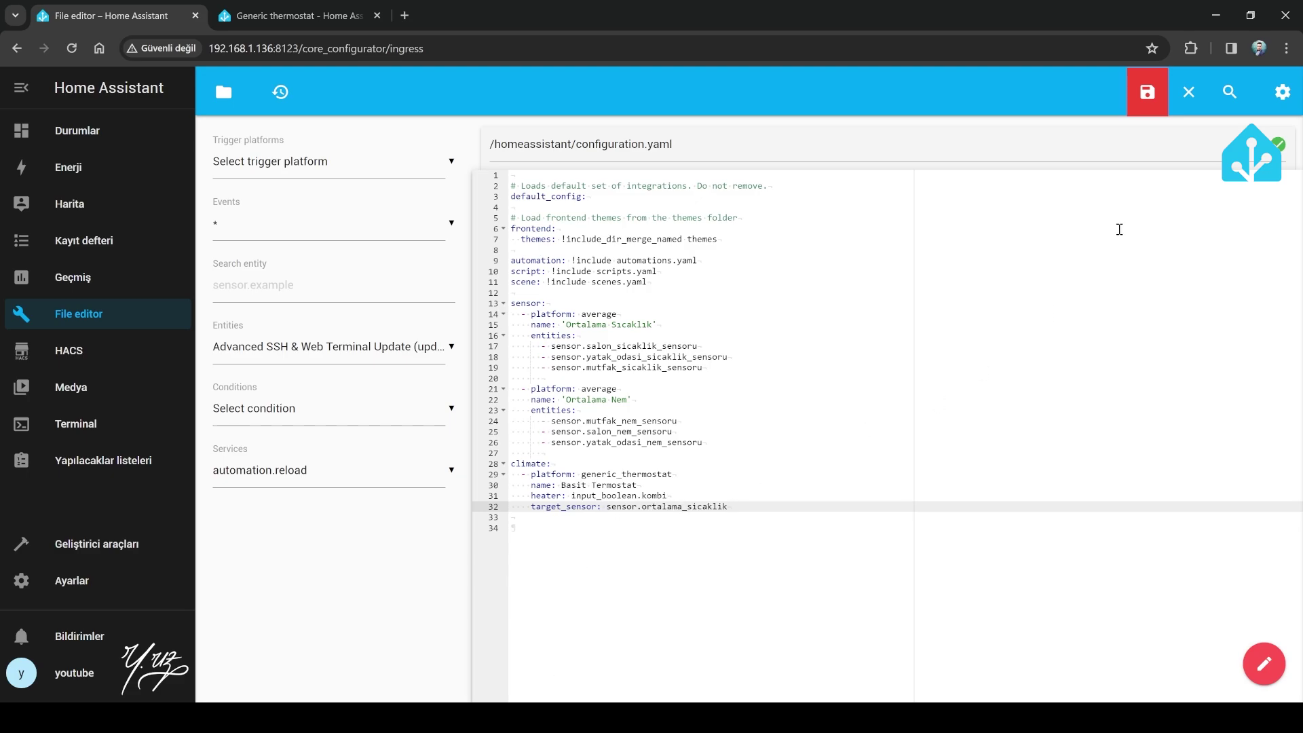
- Save configuration.yaml and open the YAML page of the developer tools
{"action": "left_click", "coordinate": [1147, 94]}
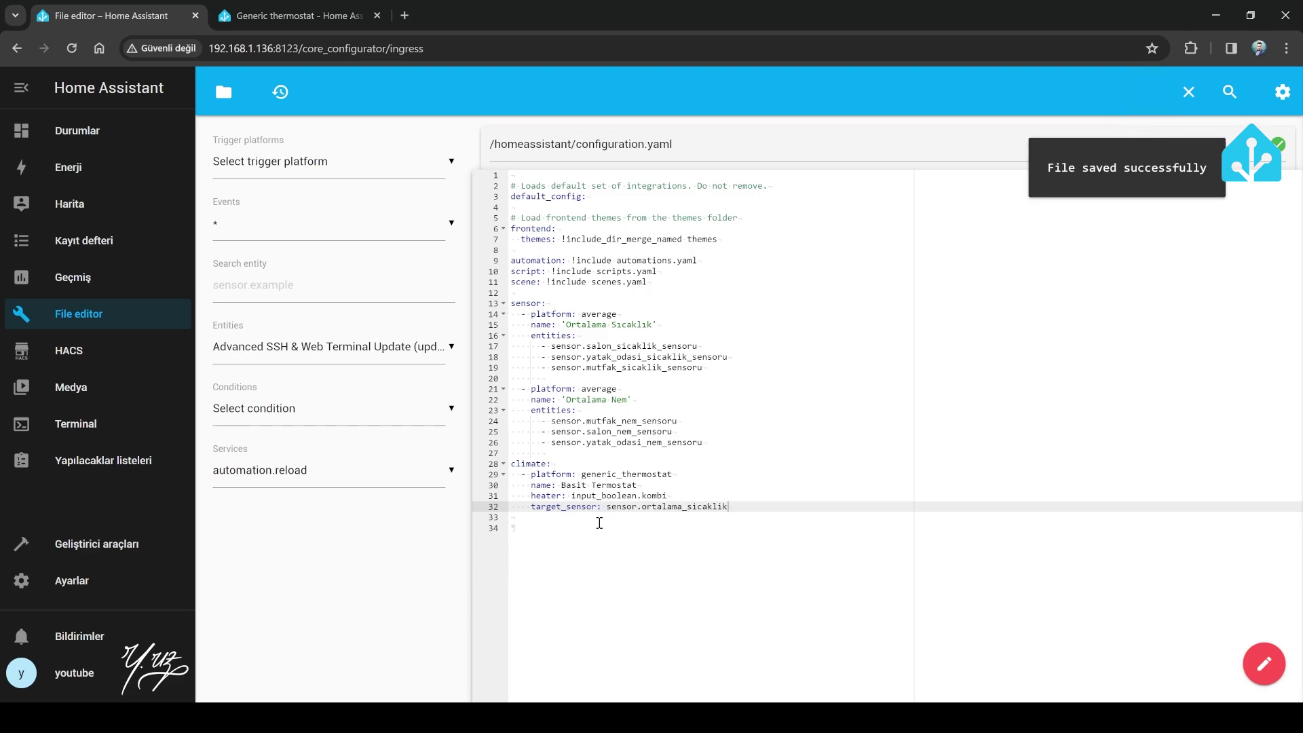
{"action": "left_click", "coordinate": [116, 543]}
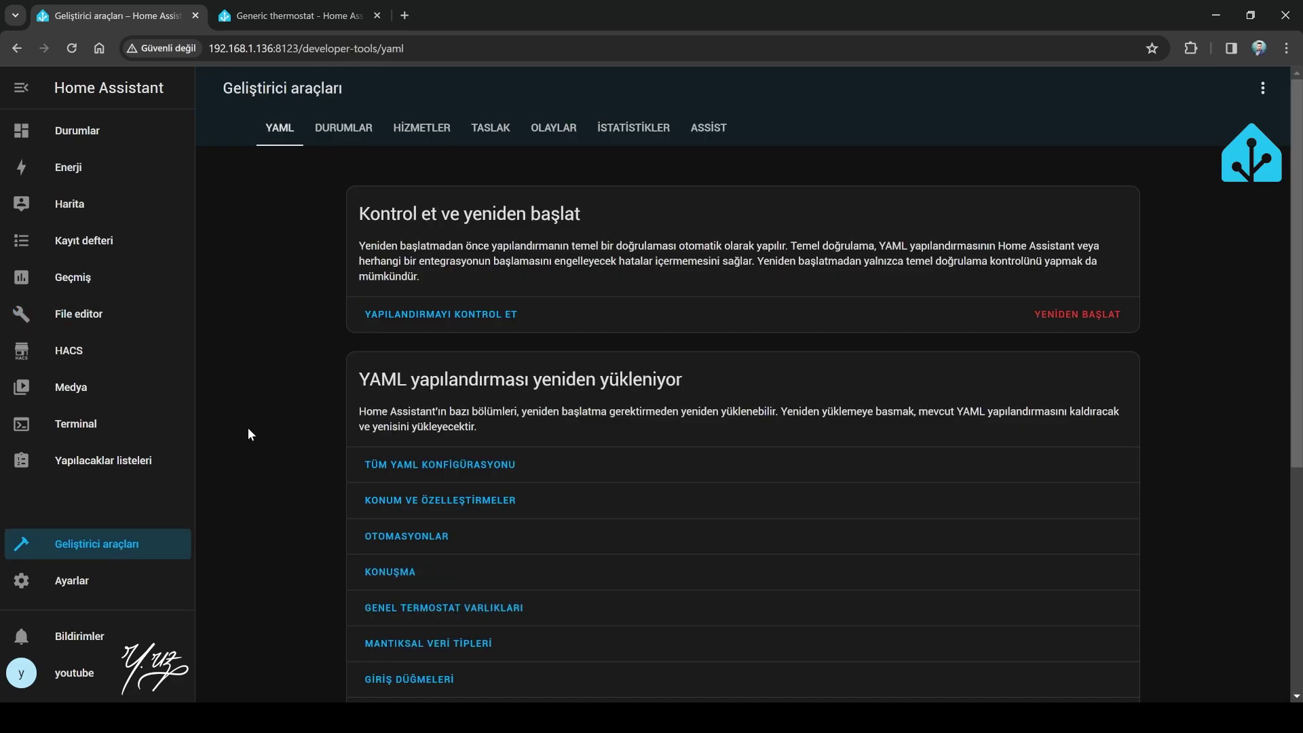
- Add a Termostat card to the Durumlar dashboard, using Basit Termostat as its entity
{"action": "left_click", "coordinate": [85, 132]}
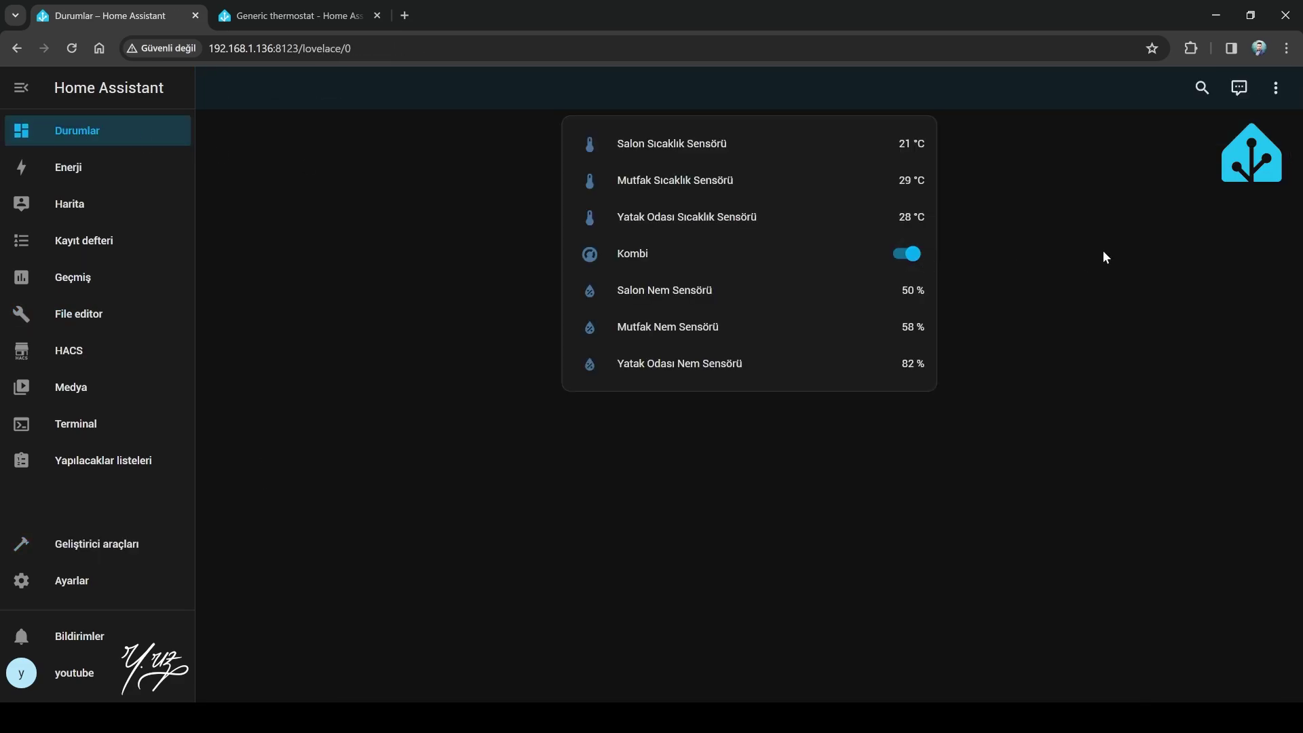
{"action": "left_click", "coordinate": [1275, 89]}
{"action": "left_click", "coordinate": [1229, 135]}
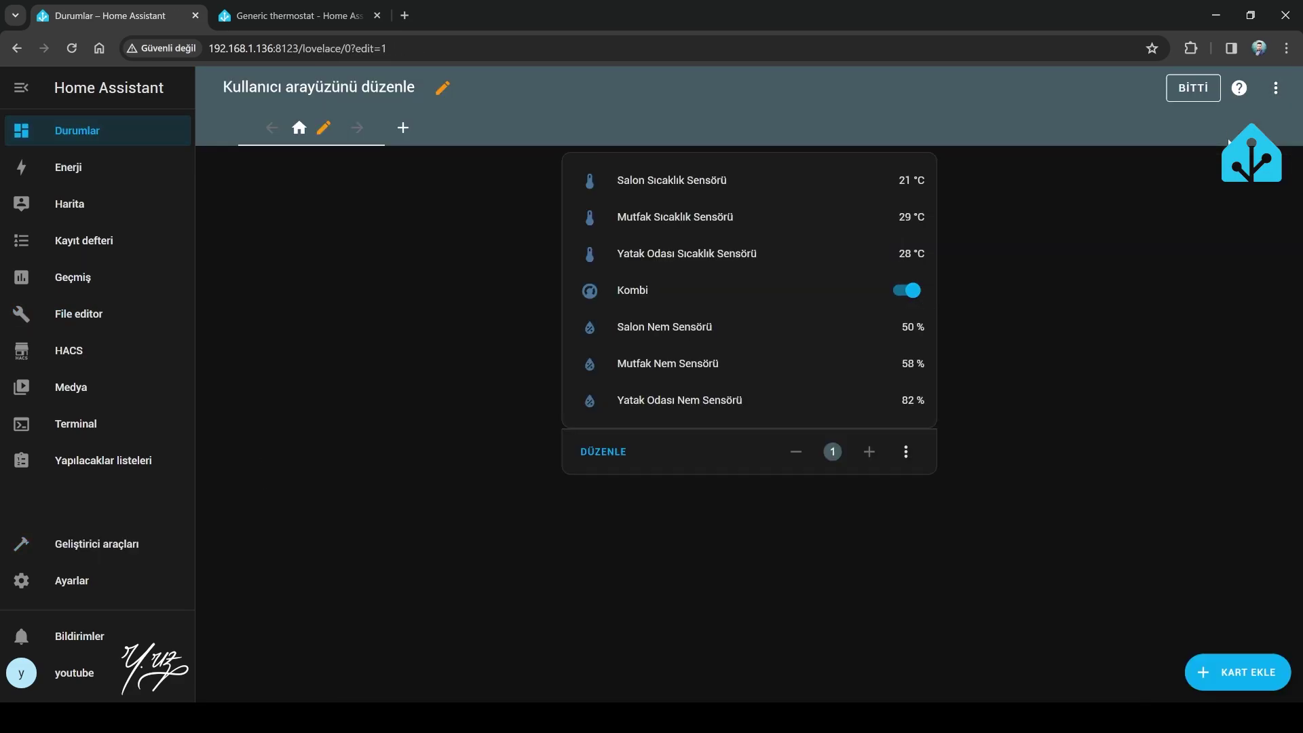
{"action": "left_click", "coordinate": [1245, 680]}
{"action": "scroll", "coordinate": [452, 486], "scroll_direction": "down", "scroll_amount": 15}
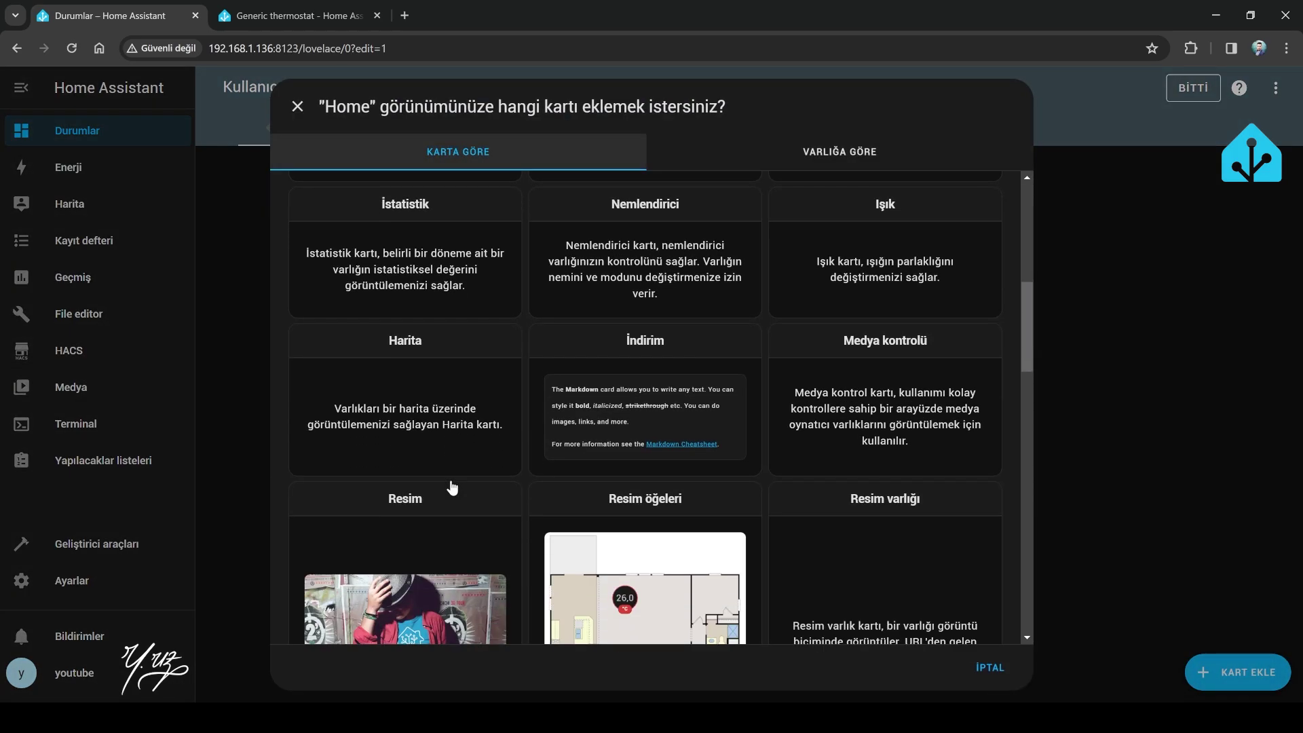
{"action": "scroll", "coordinate": [400, 457], "scroll_direction": "down", "scroll_amount": 5}
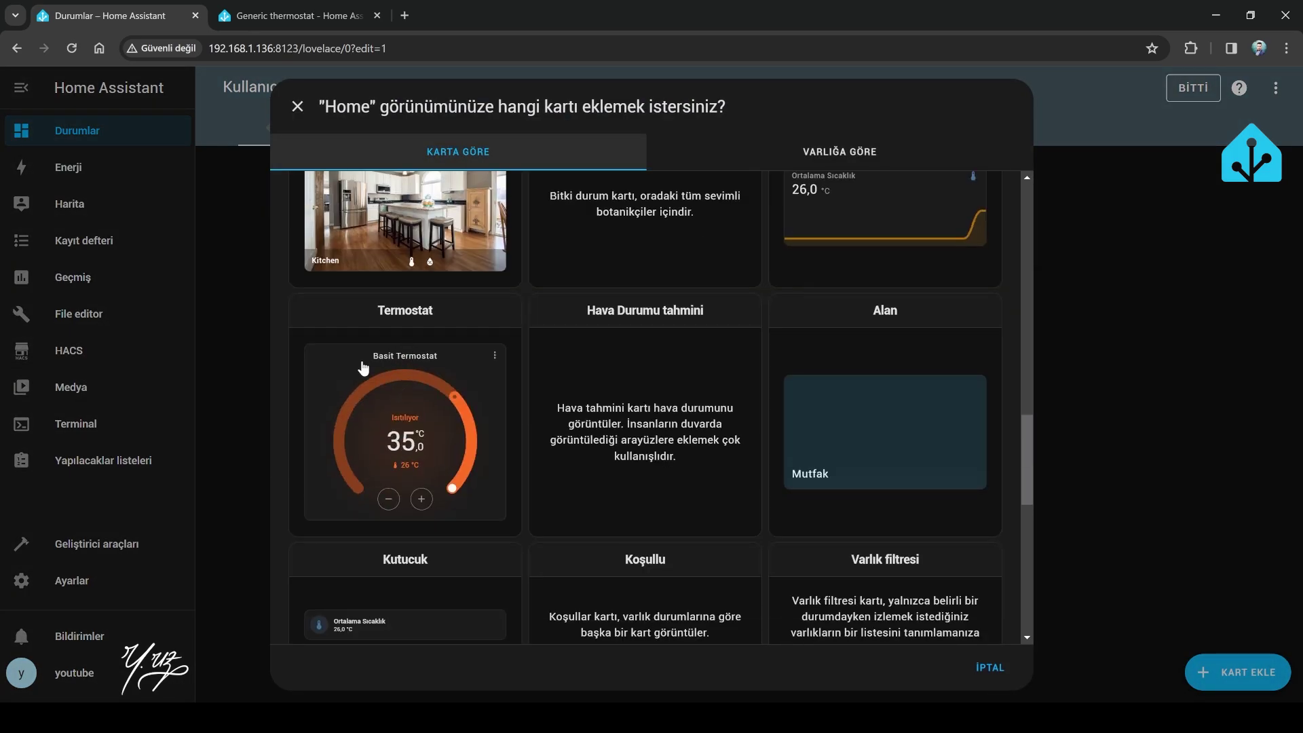
{"action": "left_click", "coordinate": [319, 363]}
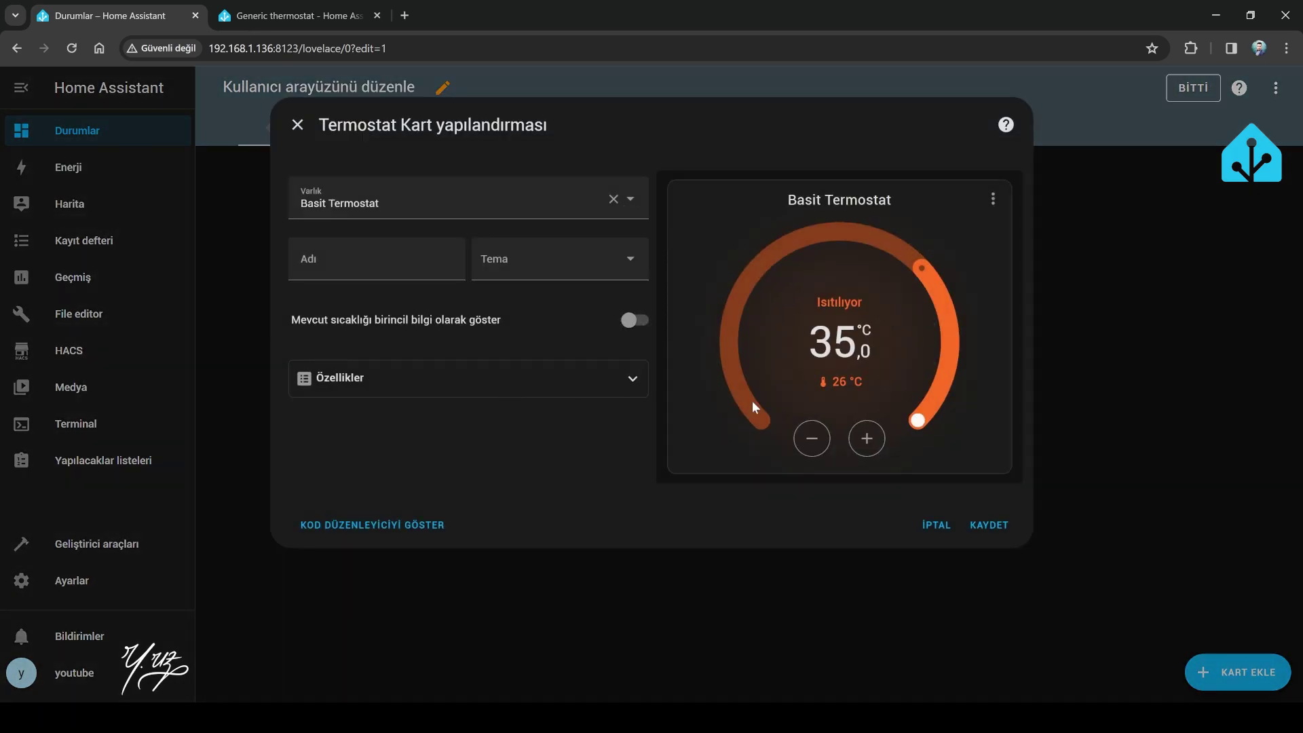
{"action": "left_click", "coordinate": [337, 204]}
{"action": "left_click", "coordinate": [382, 255]}
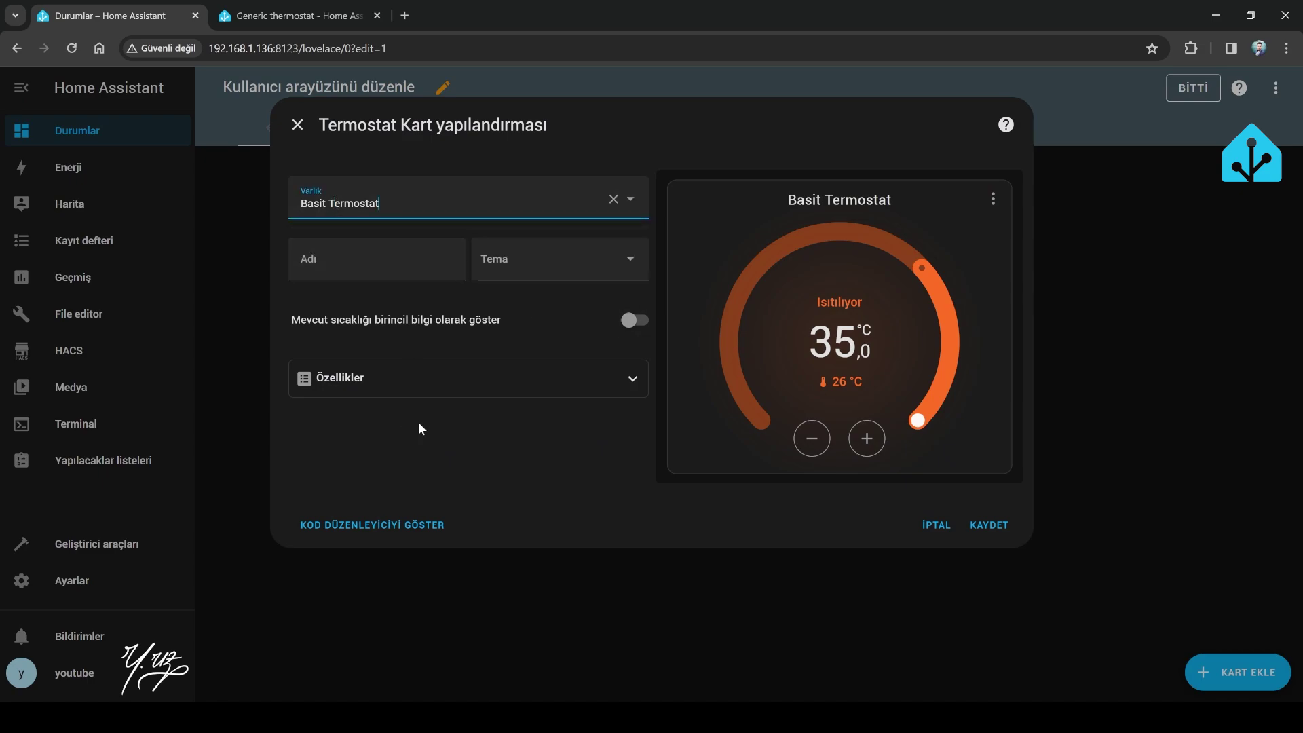
- Add the İklim HVAC modları feature to the thermostat card, then save it and finish editing the dashboard
{"action": "left_click", "coordinate": [350, 380]}
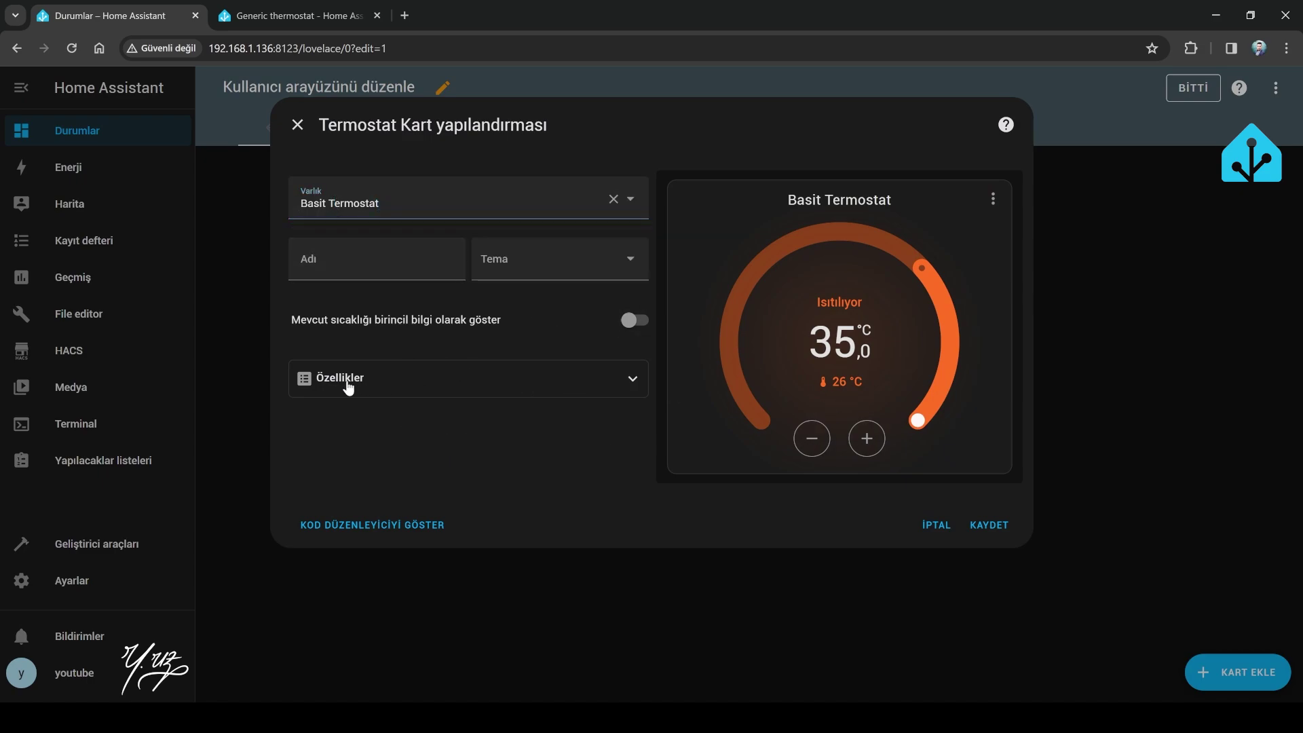
{"action": "left_click", "coordinate": [376, 433]}
{"action": "left_click", "coordinate": [362, 461]}
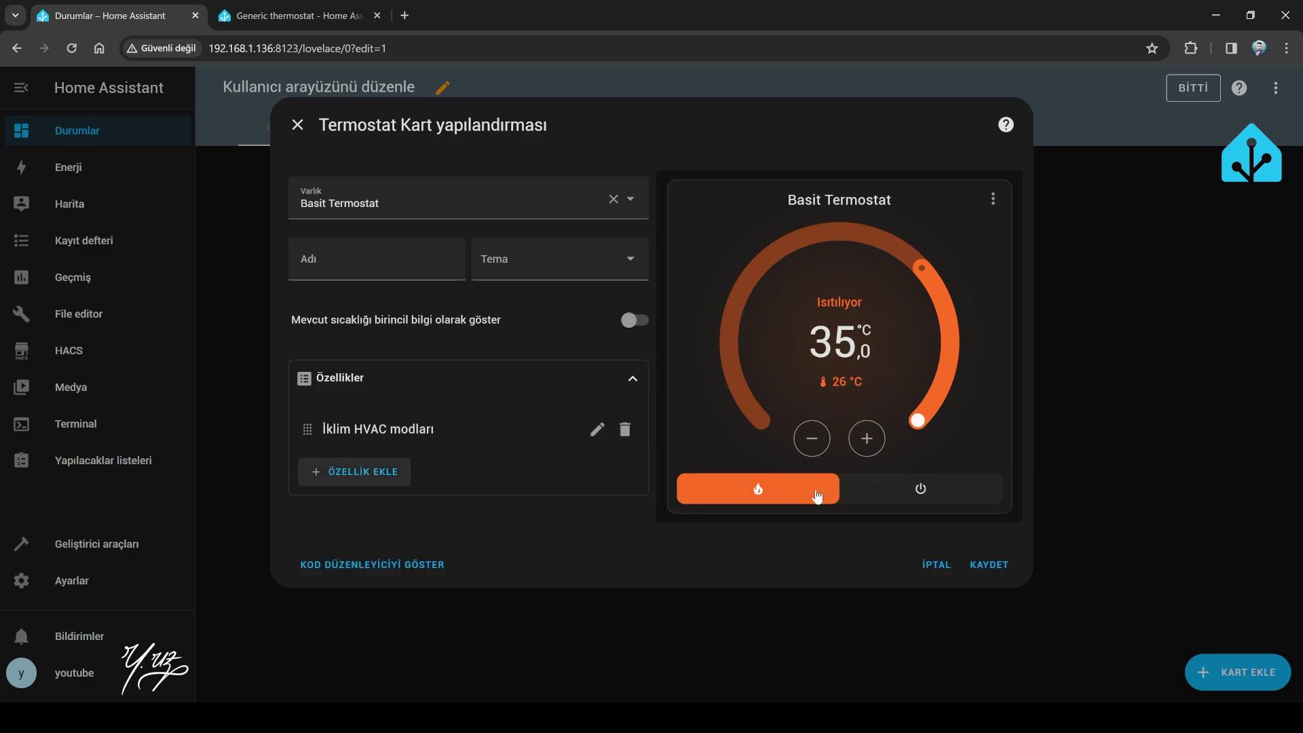
{"action": "left_click", "coordinate": [1003, 567]}
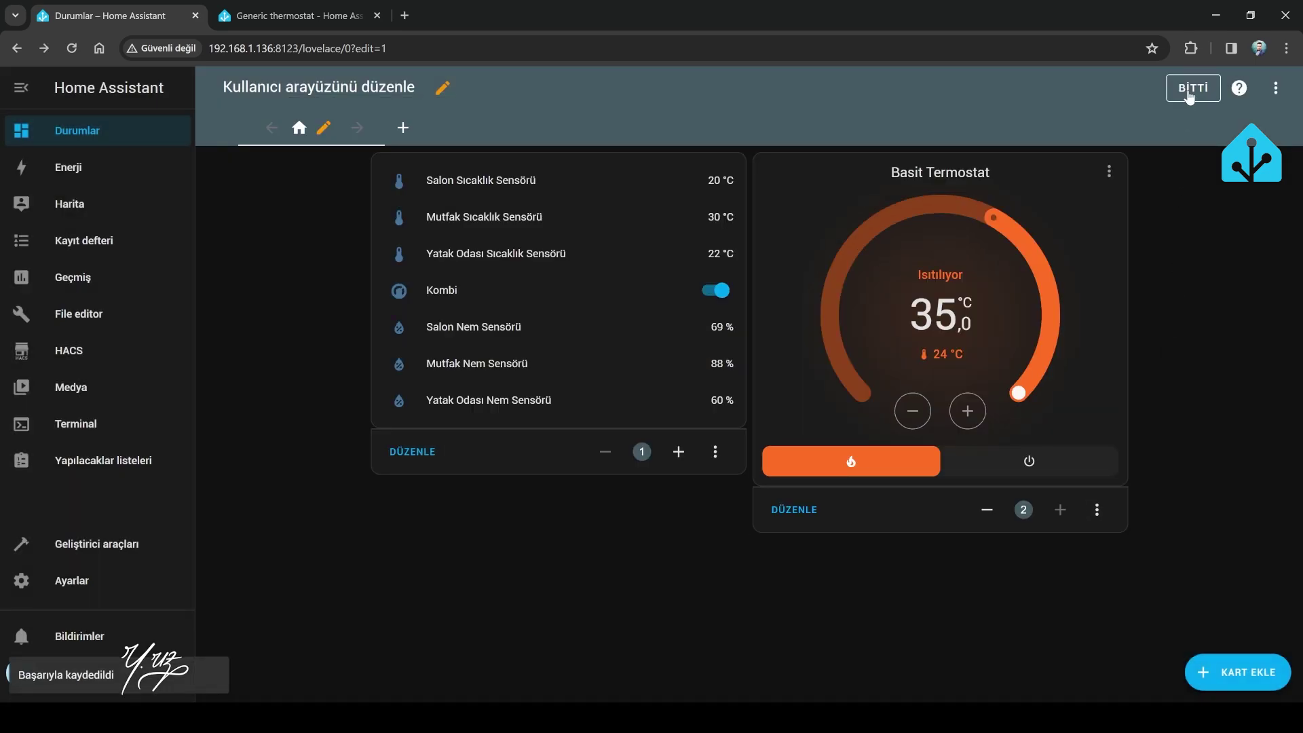
{"action": "left_click", "coordinate": [1188, 95]}
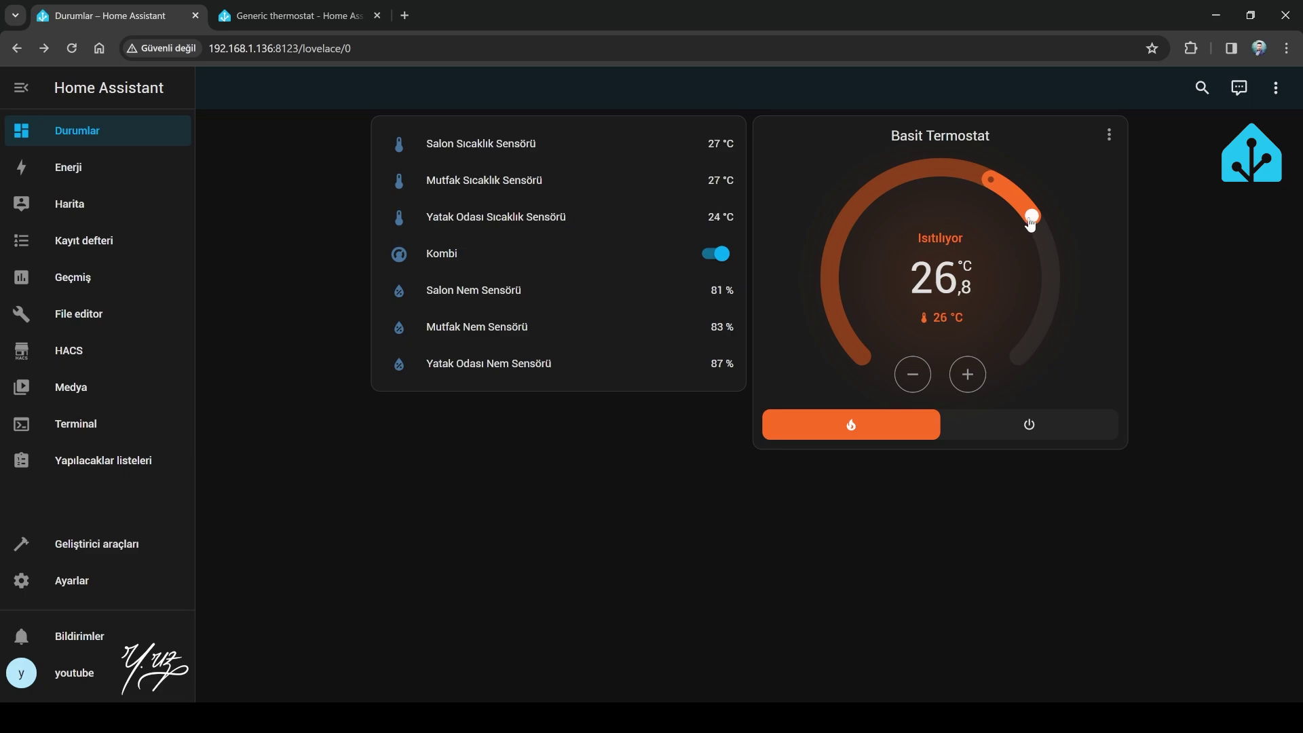
- Test Basit Termostat by lowering its target temperature to 23.4 °C and raising it to 28.5 °C
{"action": "left_click_drag", "start_coordinate": [1032, 221], "coordinate": [983, 178]}
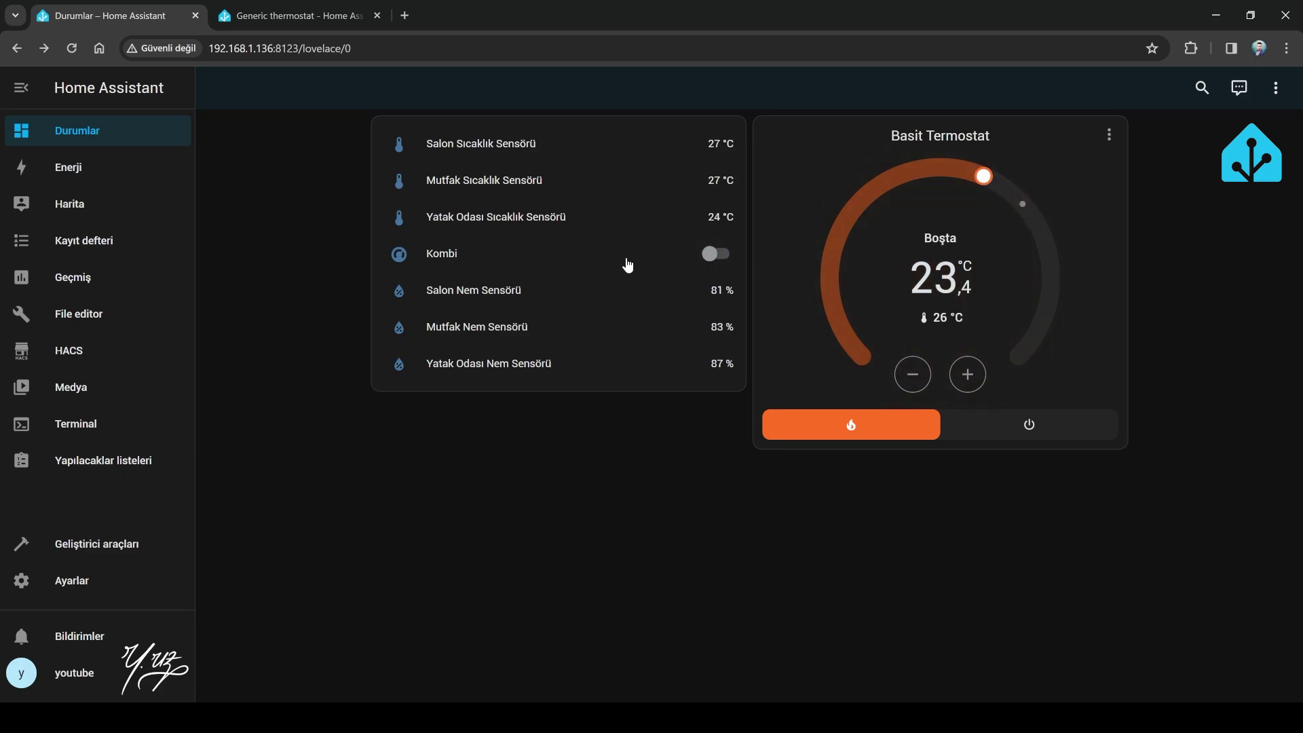
{"action": "left_click_drag", "start_coordinate": [980, 183], "coordinate": [1057, 248]}
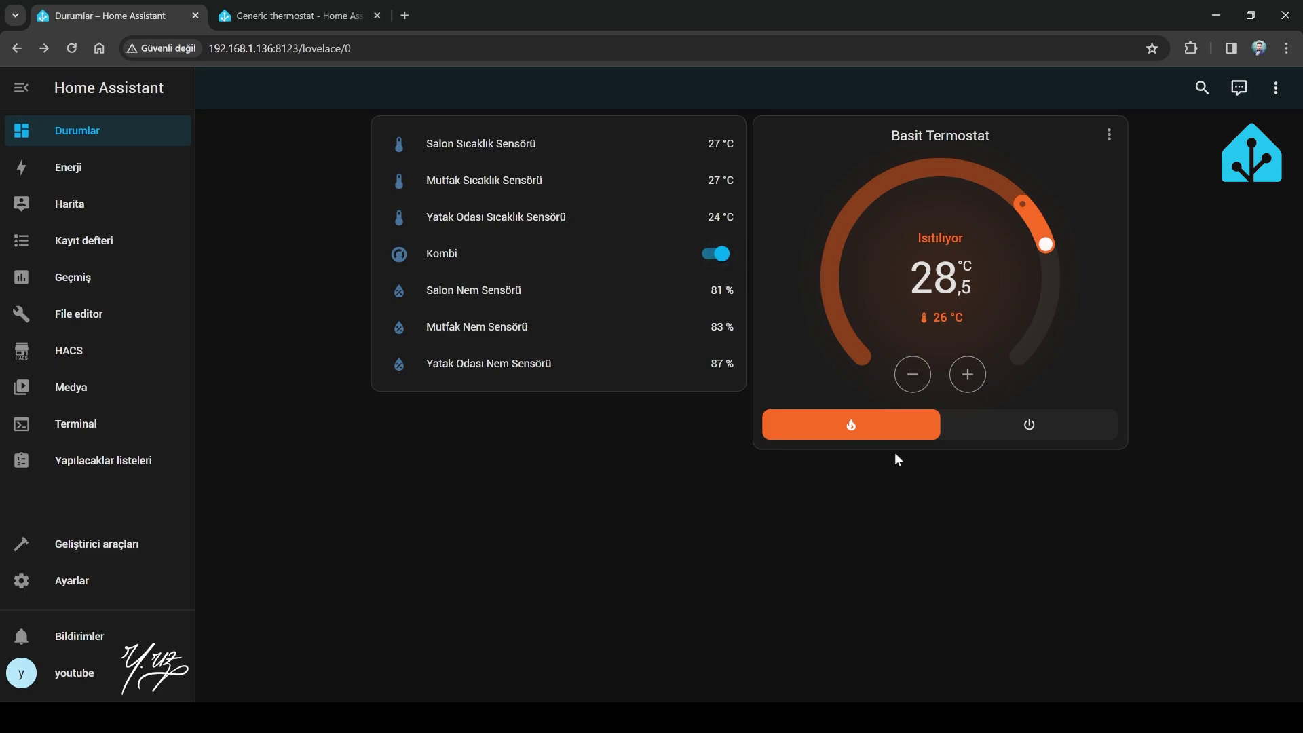
- Switch Basit Termostat off and back to heating, and fine-tune its target temperature to 28.3 °C
{"action": "left_click", "coordinate": [1039, 426]}
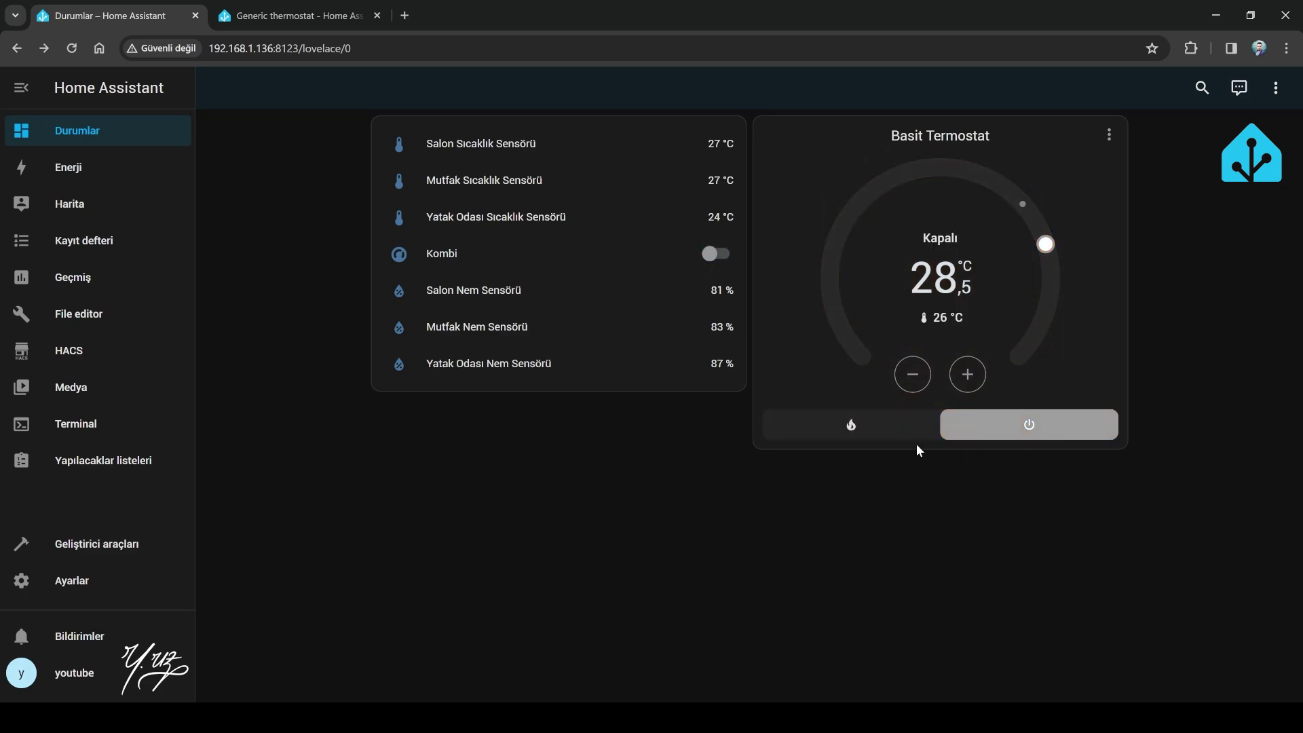
{"action": "left_click", "coordinate": [872, 425]}
{"action": "left_click", "coordinate": [911, 374]}
{"action": "left_click", "coordinate": [969, 377]}
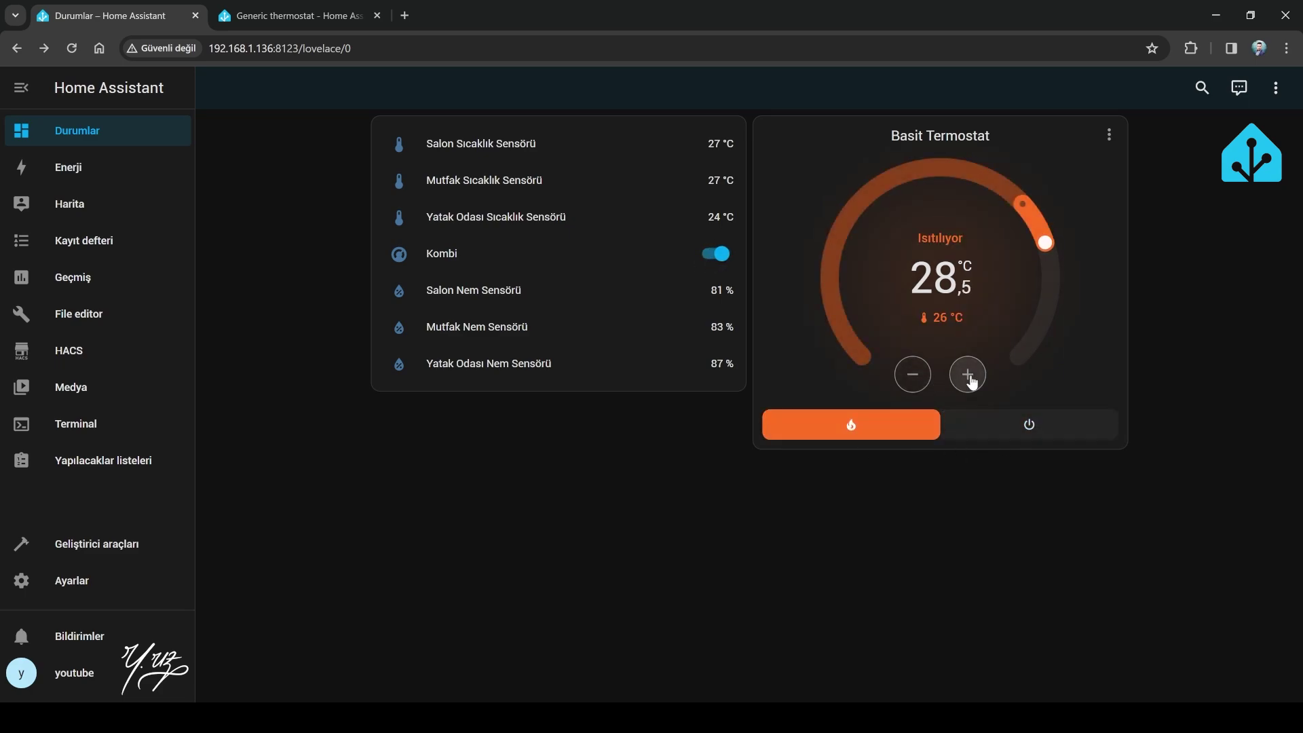
{"action": "left_click", "coordinate": [912, 376]}
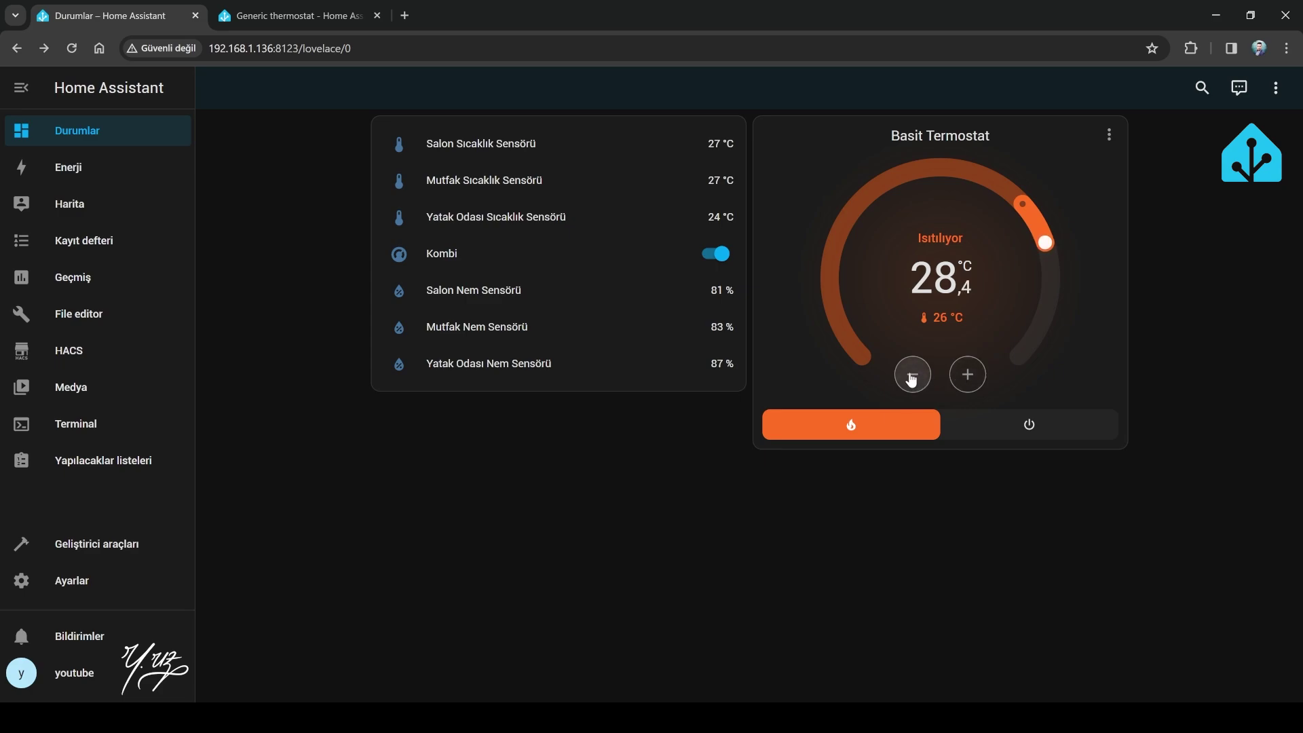
{"action": "left_click", "coordinate": [912, 376]}
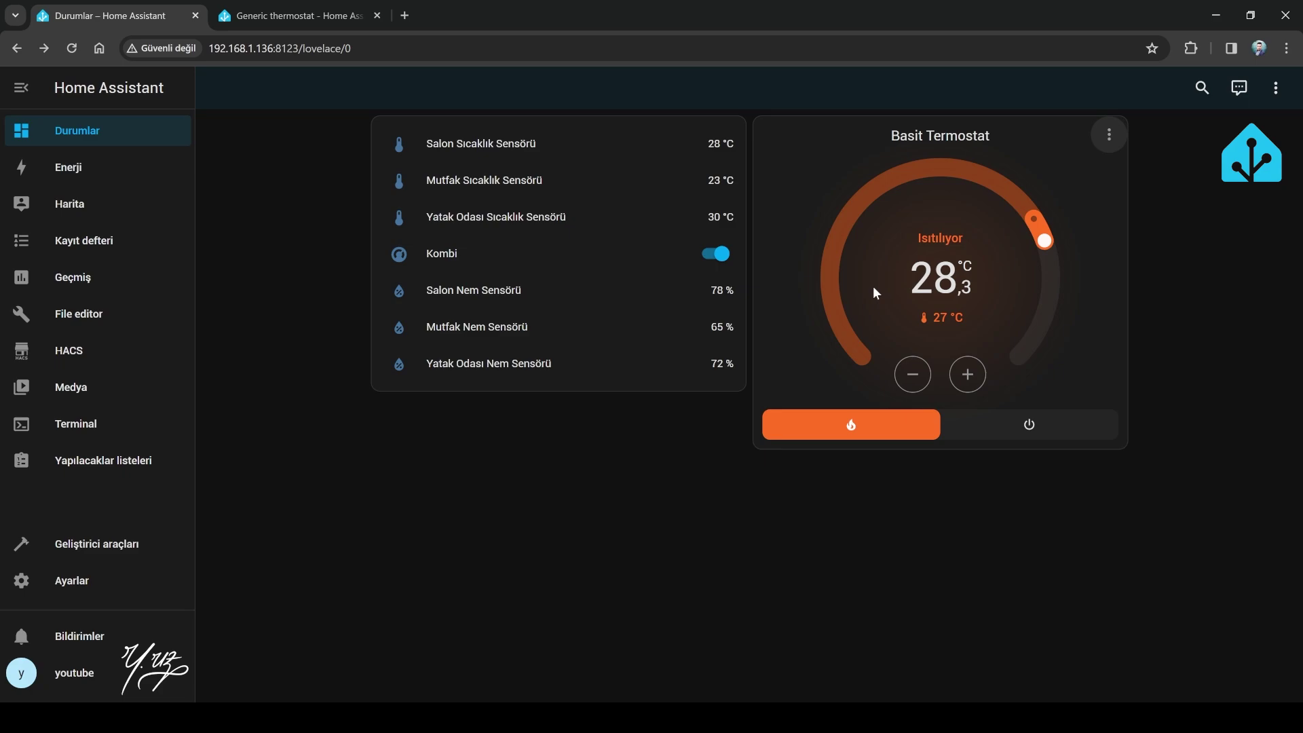
- Delete the Basit Termostat card from the dashboard and finish editing
{"action": "left_click", "coordinate": [1276, 87]}
{"action": "left_click", "coordinate": [1184, 135]}
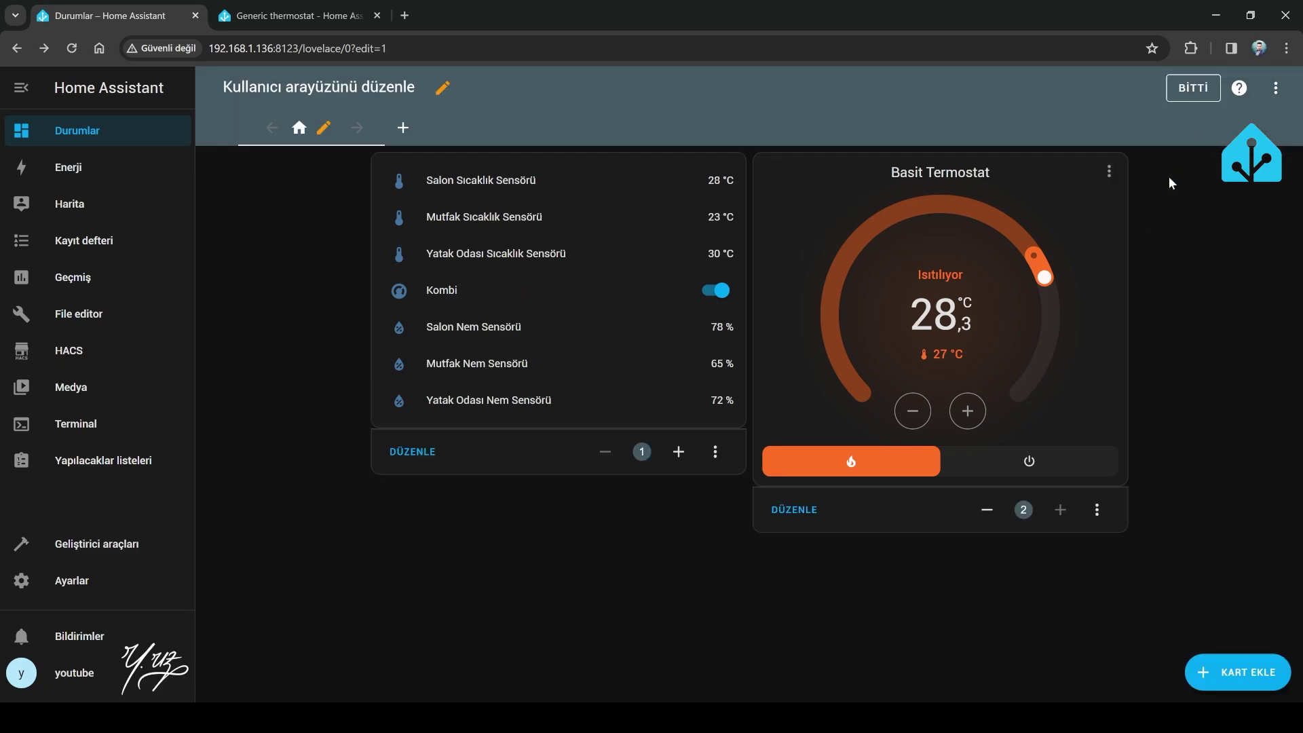
{"action": "left_click", "coordinate": [1097, 509]}
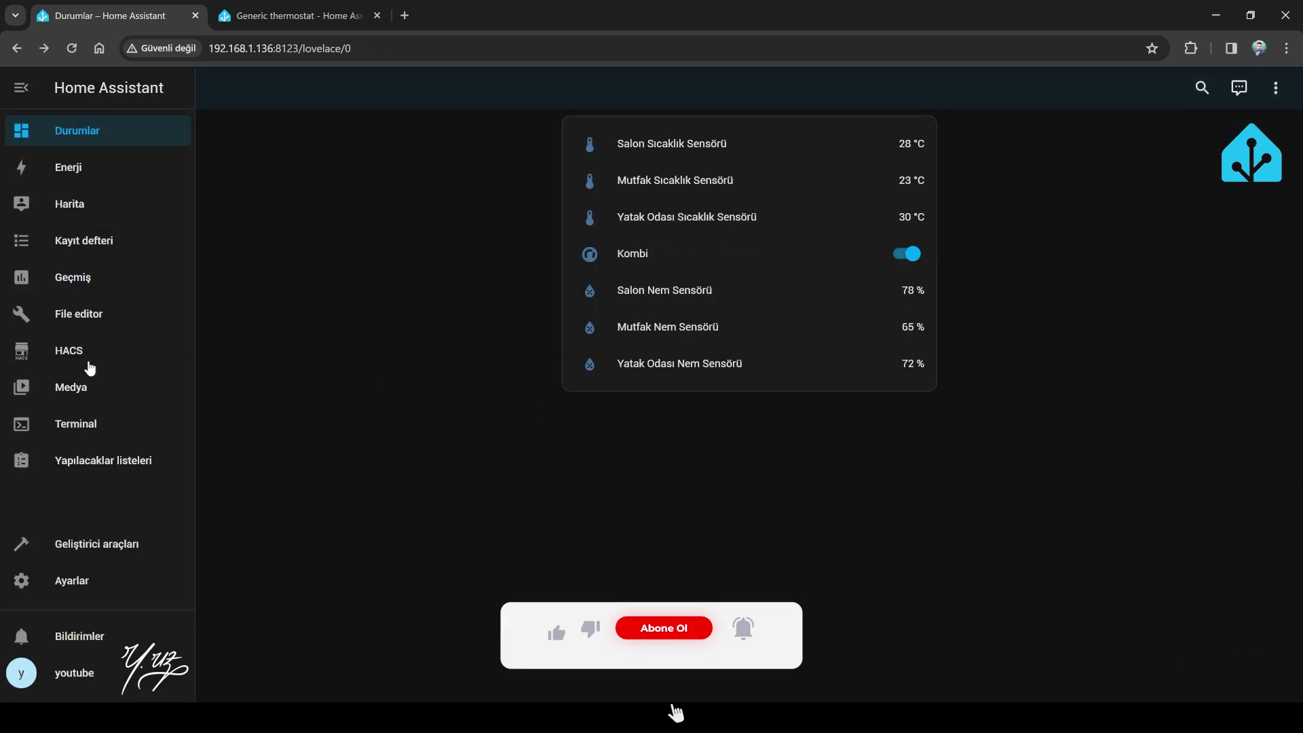
- Find the Better Thermostat integration among the HACS integration repositories and download it
{"action": "left_click", "coordinate": [61, 353]}
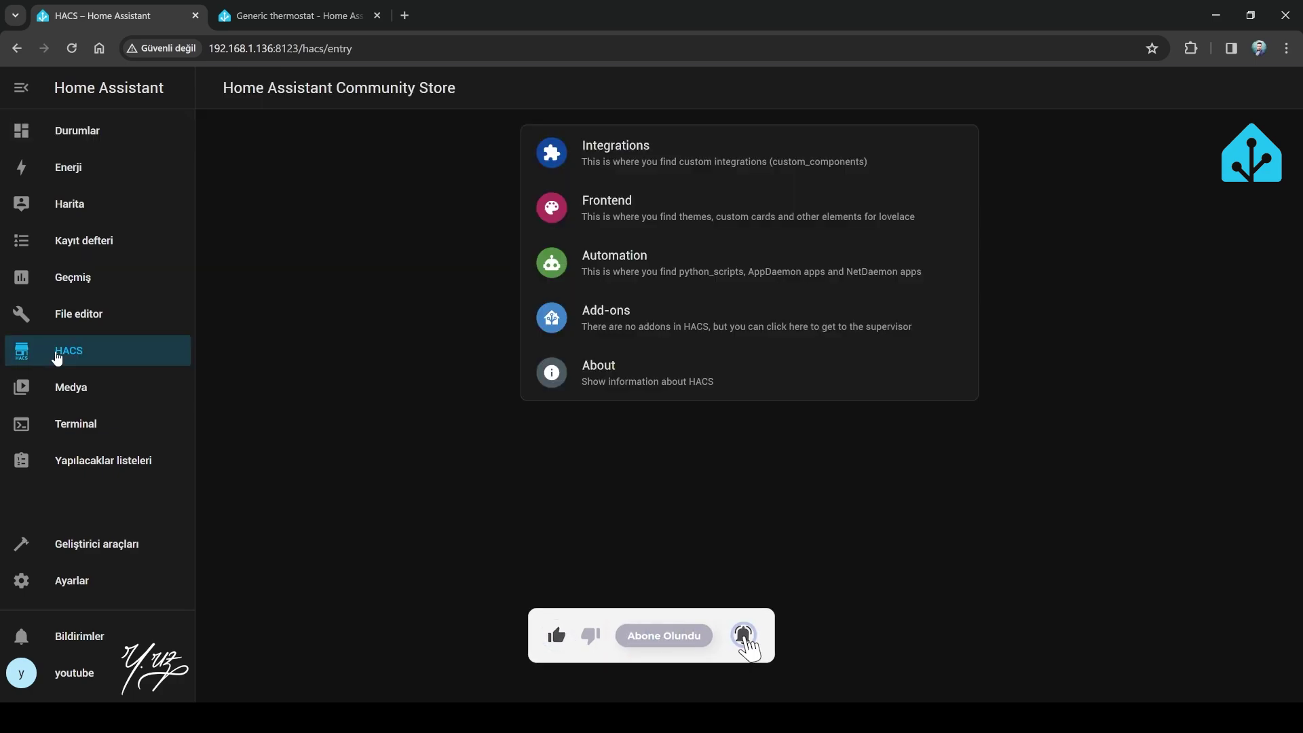
{"action": "left_click", "coordinate": [604, 161]}
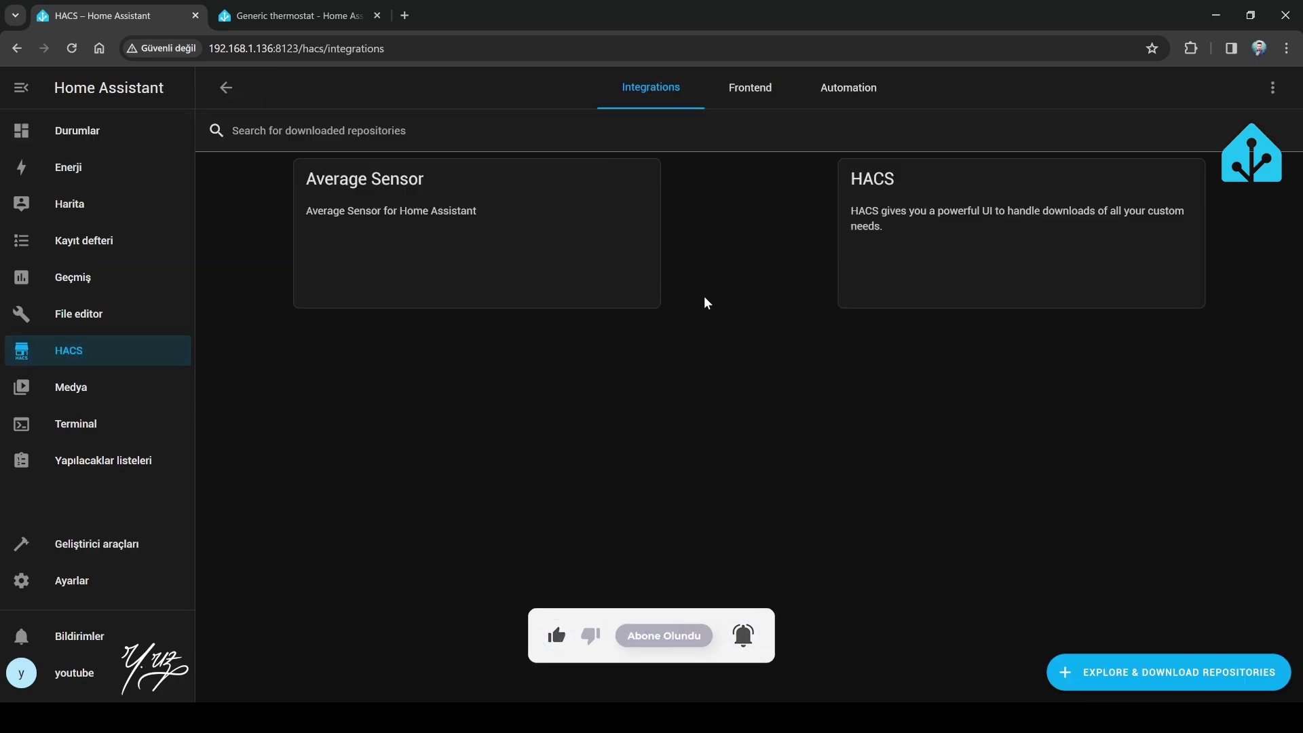
{"action": "left_click", "coordinate": [1112, 672]}
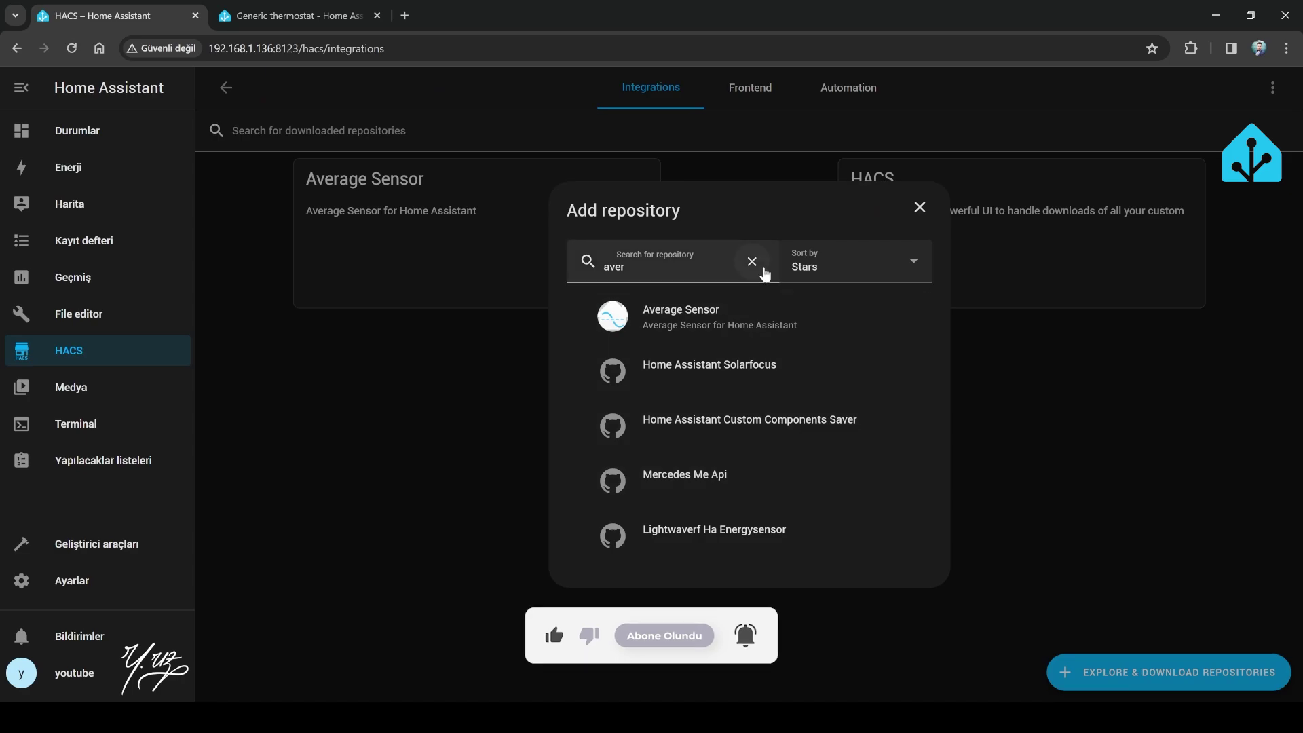
{"action": "left_click", "coordinate": [749, 262]}
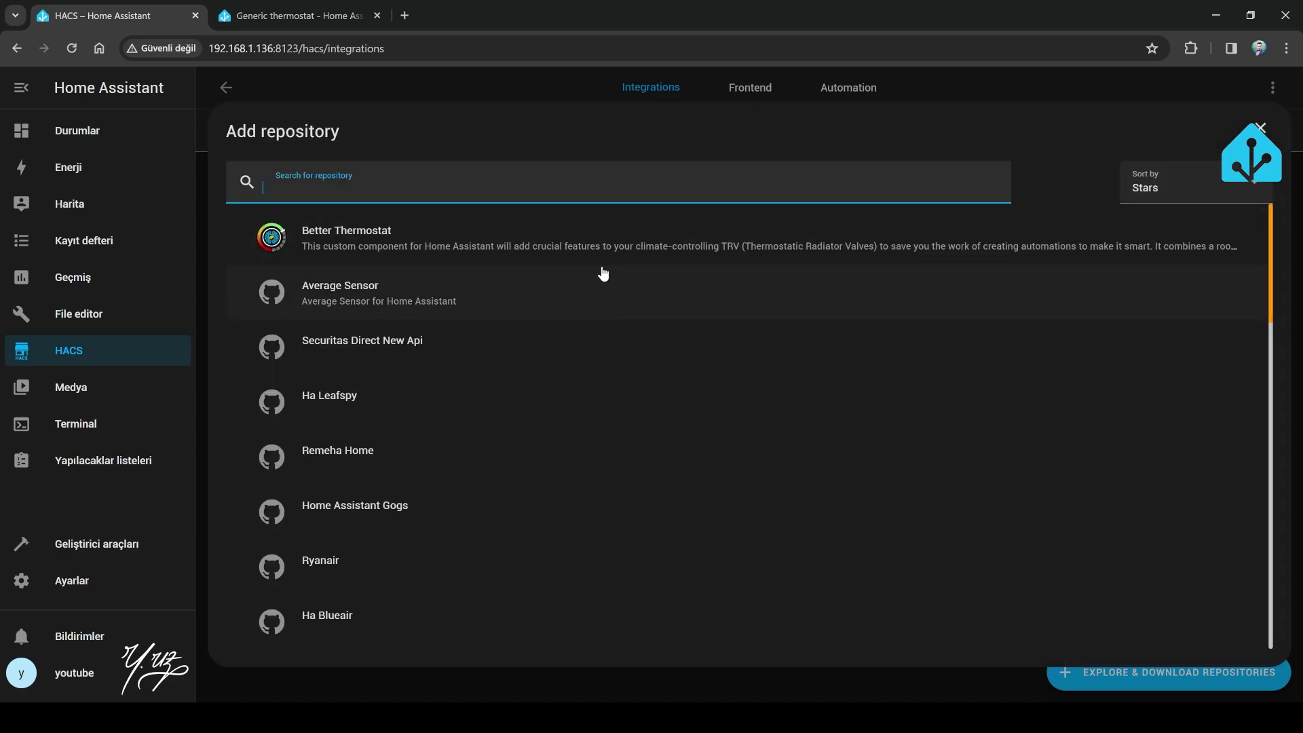
{"action": "left_click", "coordinate": [330, 243]}
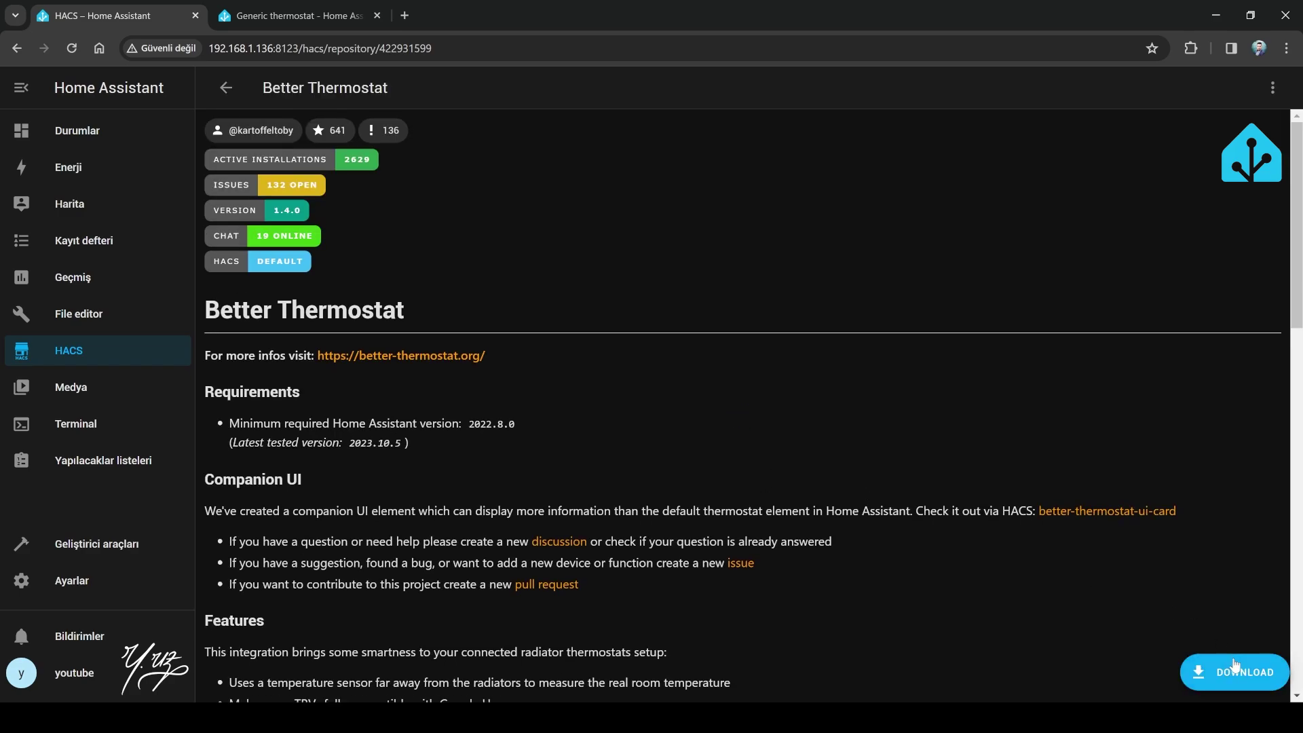
{"action": "left_click", "coordinate": [1233, 677]}
{"action": "left_click", "coordinate": [909, 509]}
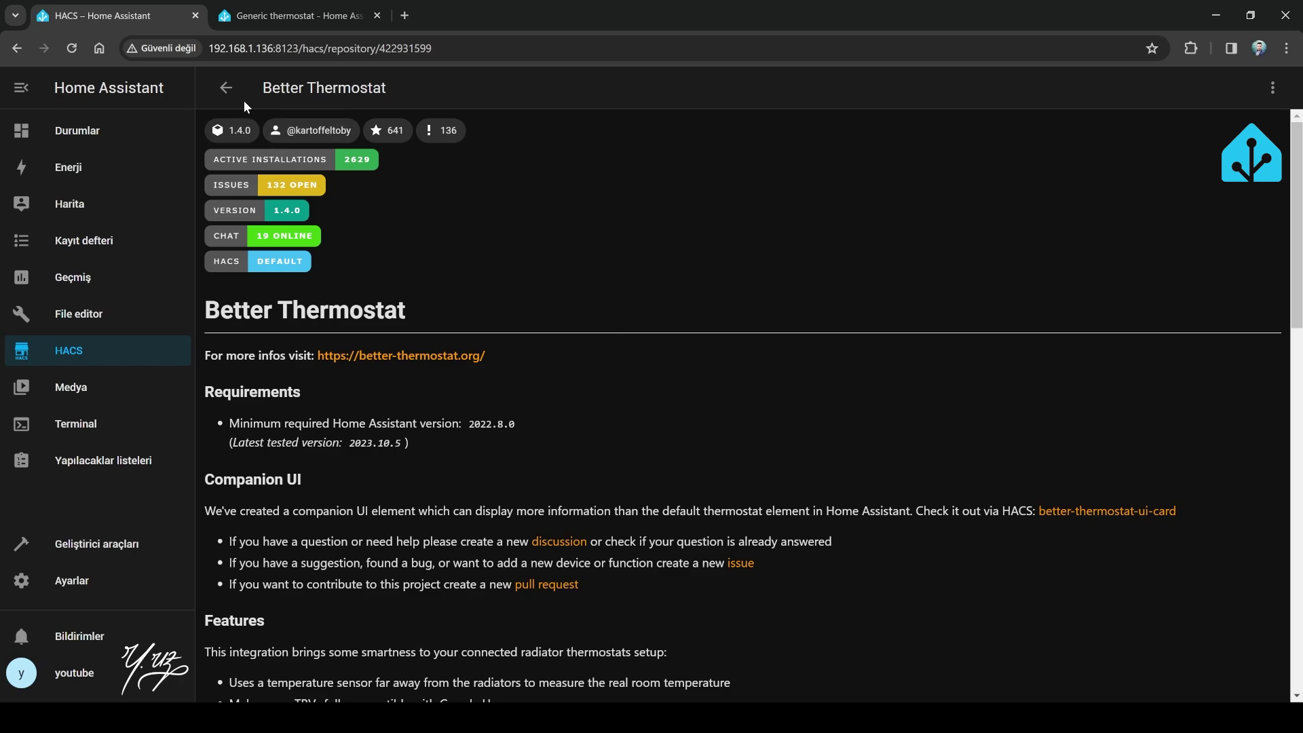
- Return to the HACS integrations list and check the status of the downloaded Better Thermostat integration
{"action": "left_click", "coordinate": [226, 88]}
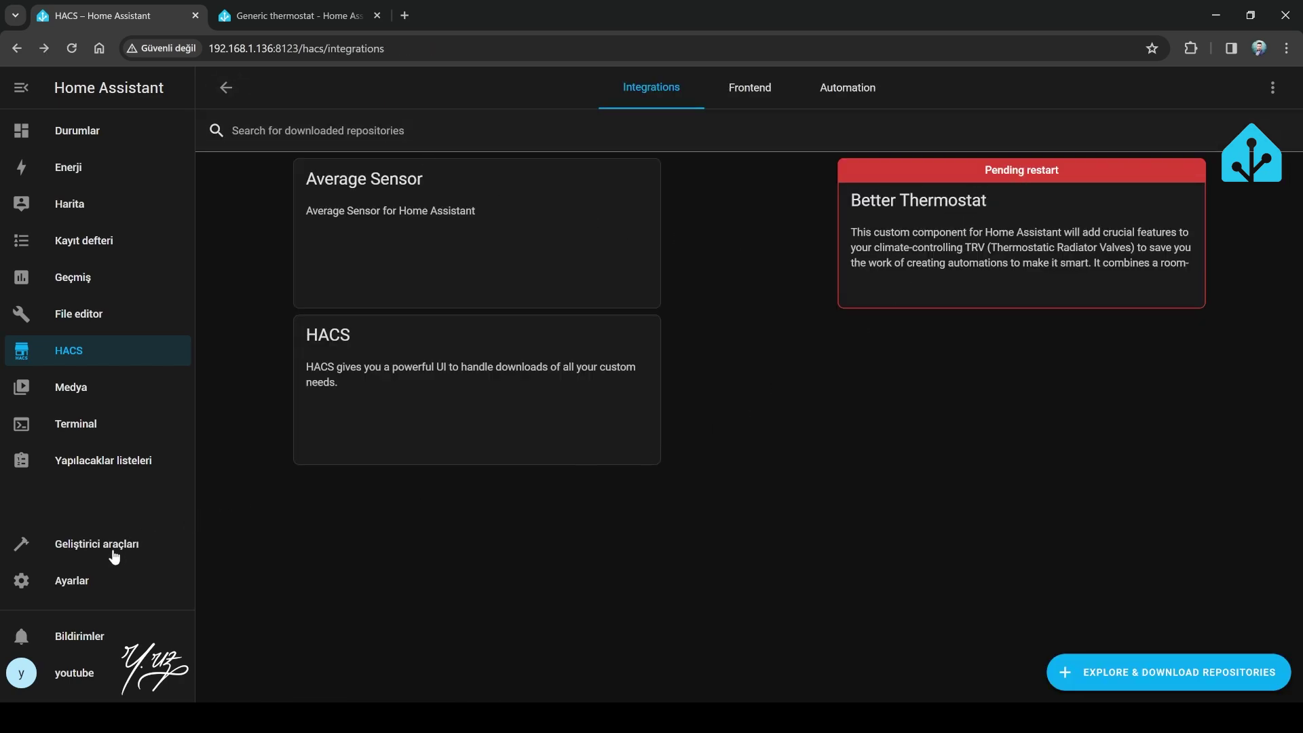
{"action": "key", "text": "alt+Left"}
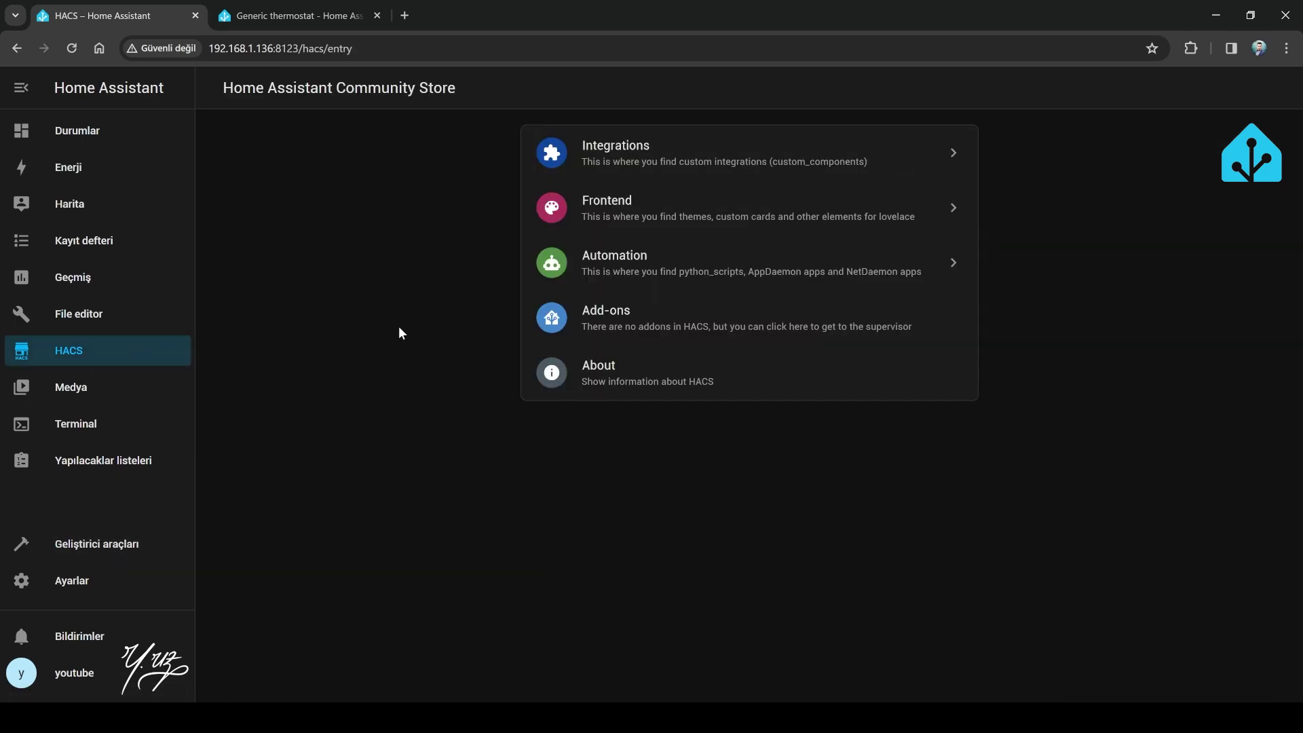
{"action": "left_click", "coordinate": [673, 159]}
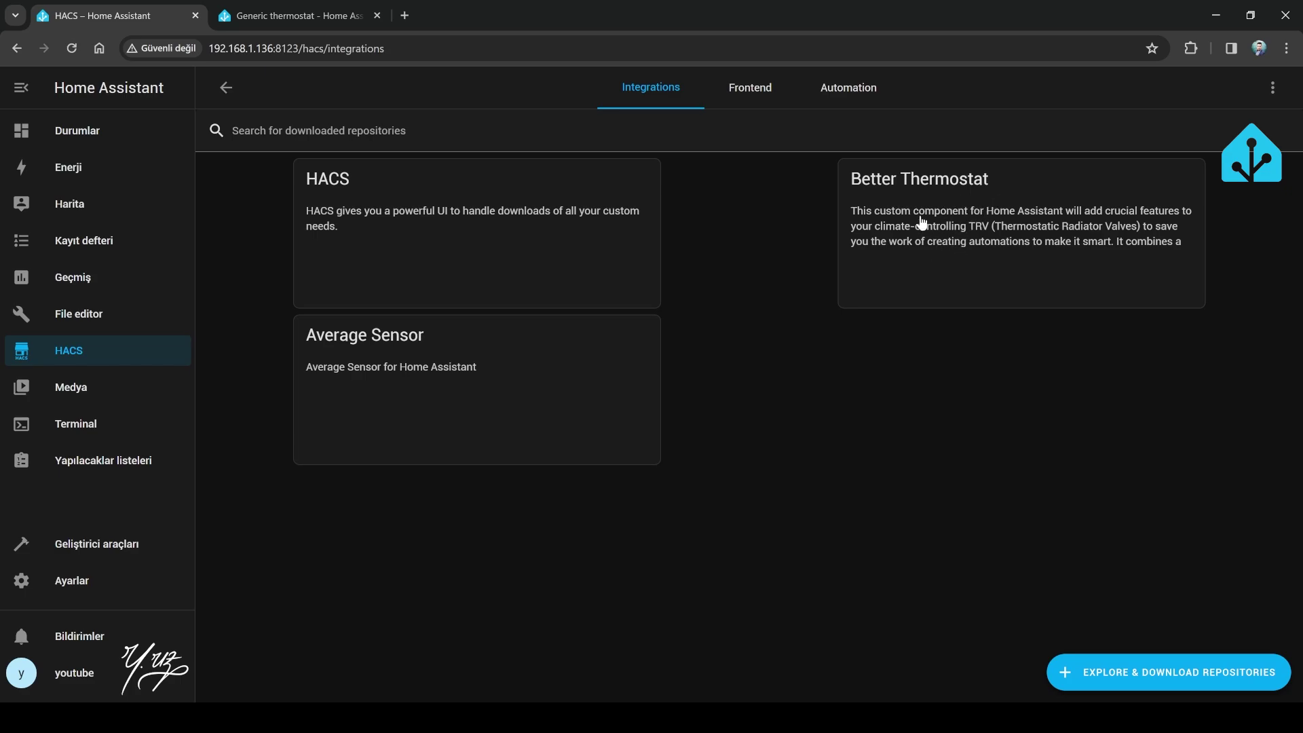
- Download version 2.2.0 of the Better Thermostat UI card from the HACS frontend repositories
{"action": "left_click", "coordinate": [748, 86]}
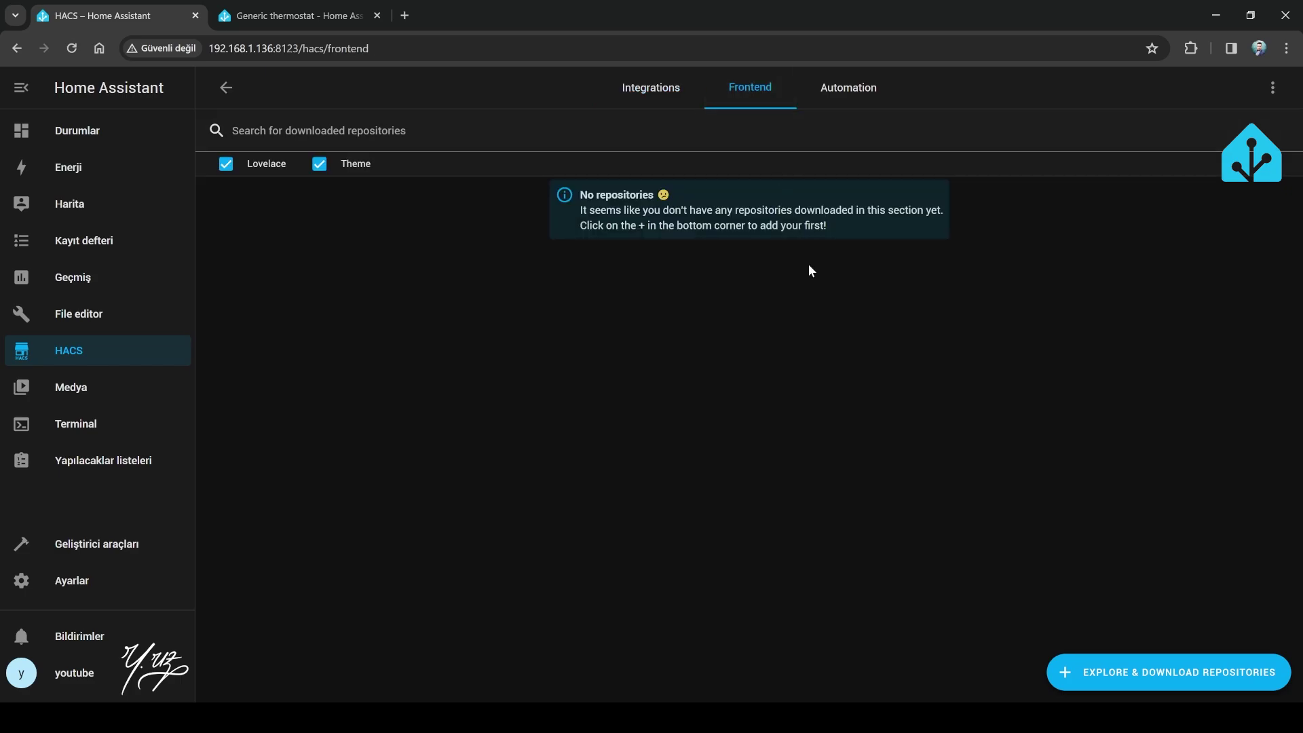
{"action": "left_click", "coordinate": [1113, 674]}
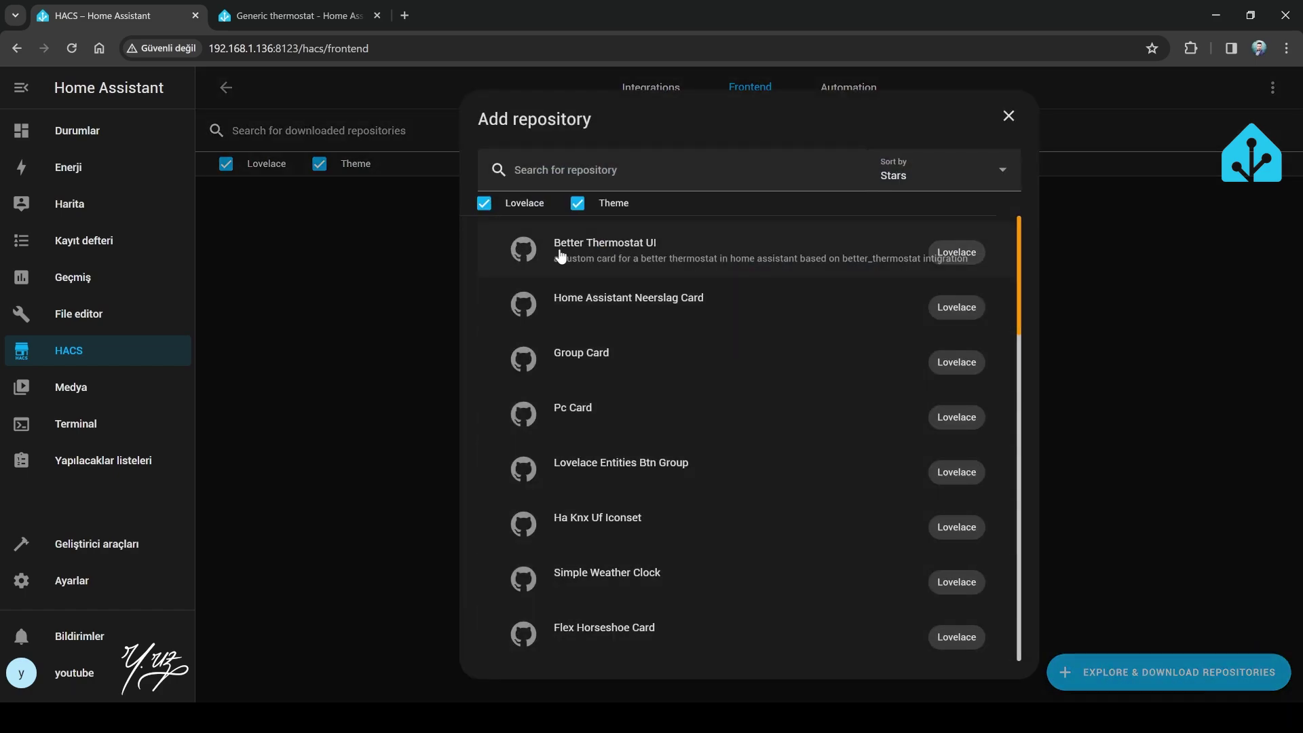
{"action": "left_click", "coordinate": [612, 253]}
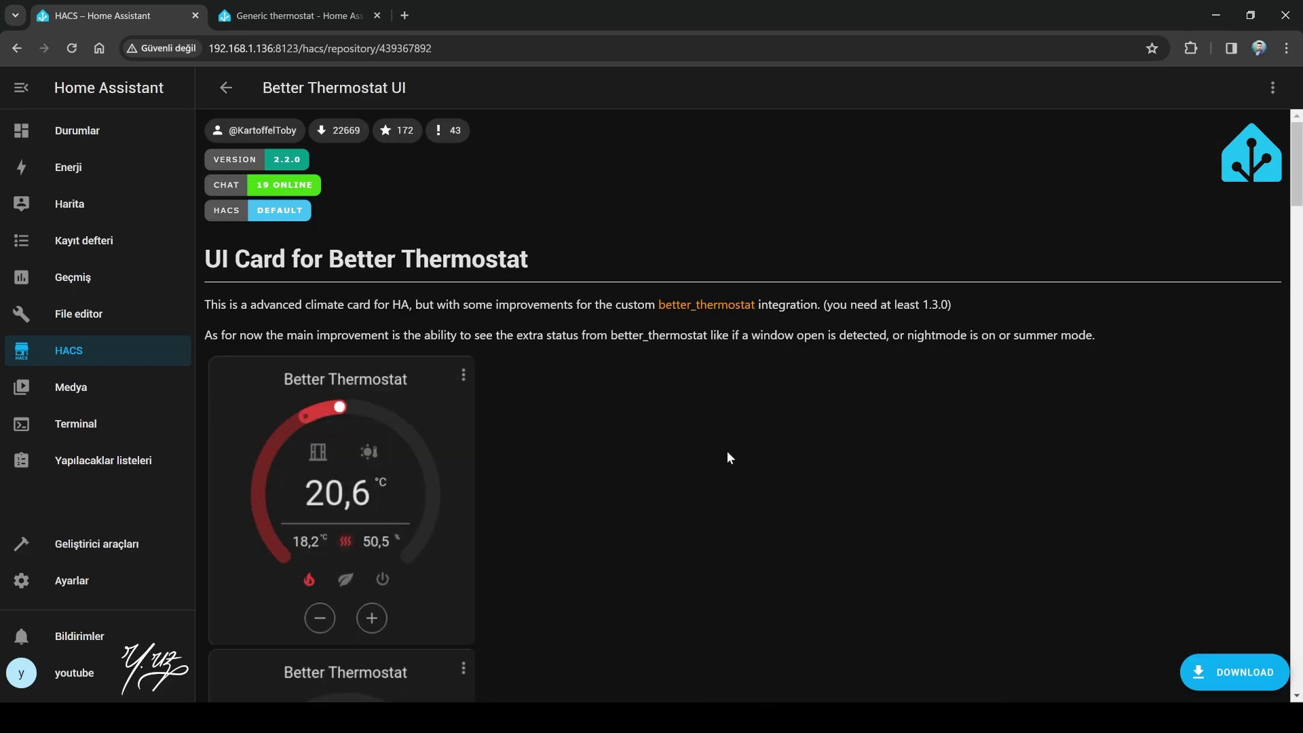
{"action": "left_click", "coordinate": [1215, 670]}
{"action": "left_click", "coordinate": [940, 483]}
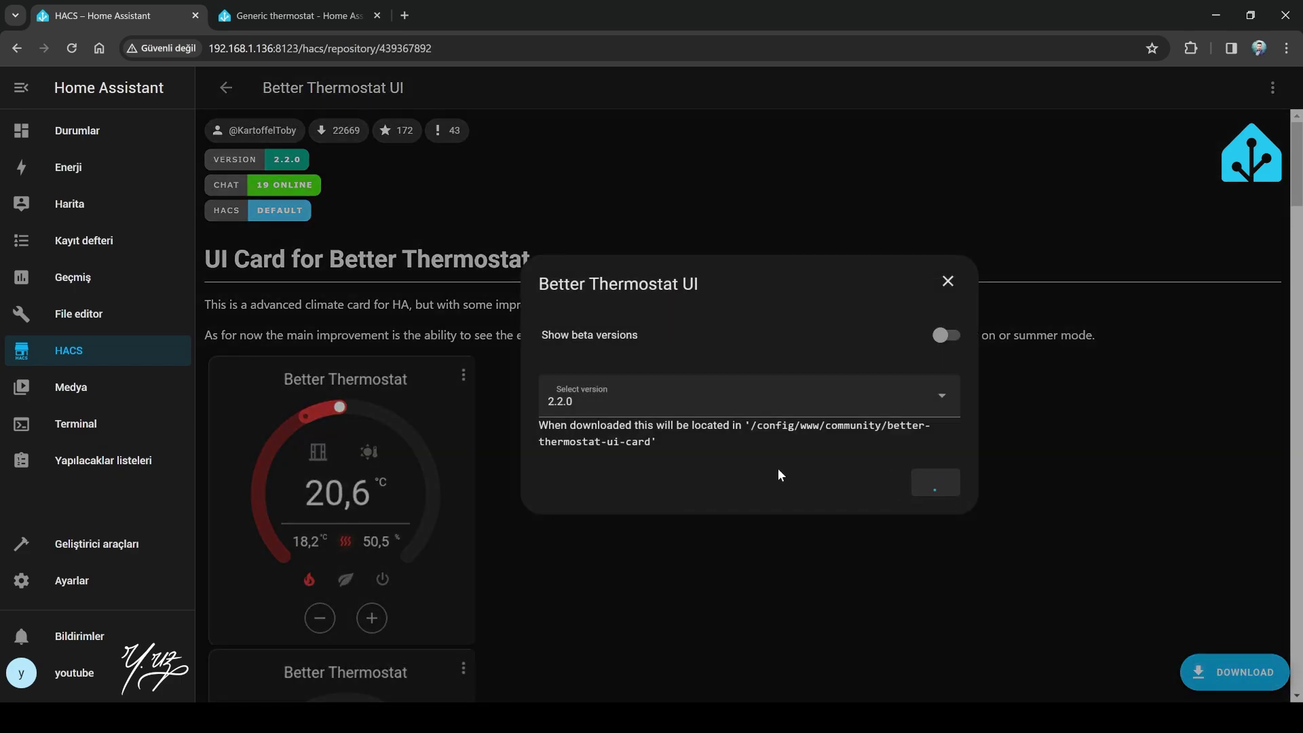
{"action": "left_click", "coordinate": [901, 431]}
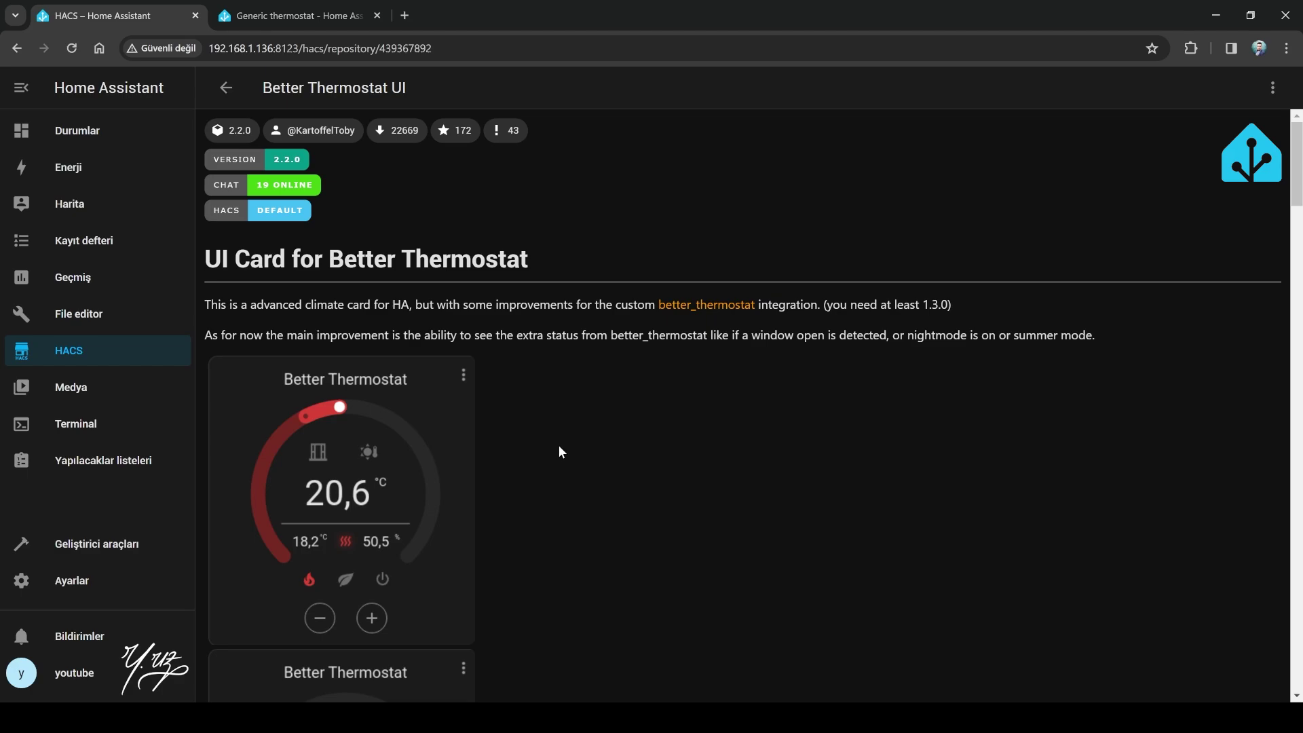
{"action": "left_click", "coordinate": [74, 585]}
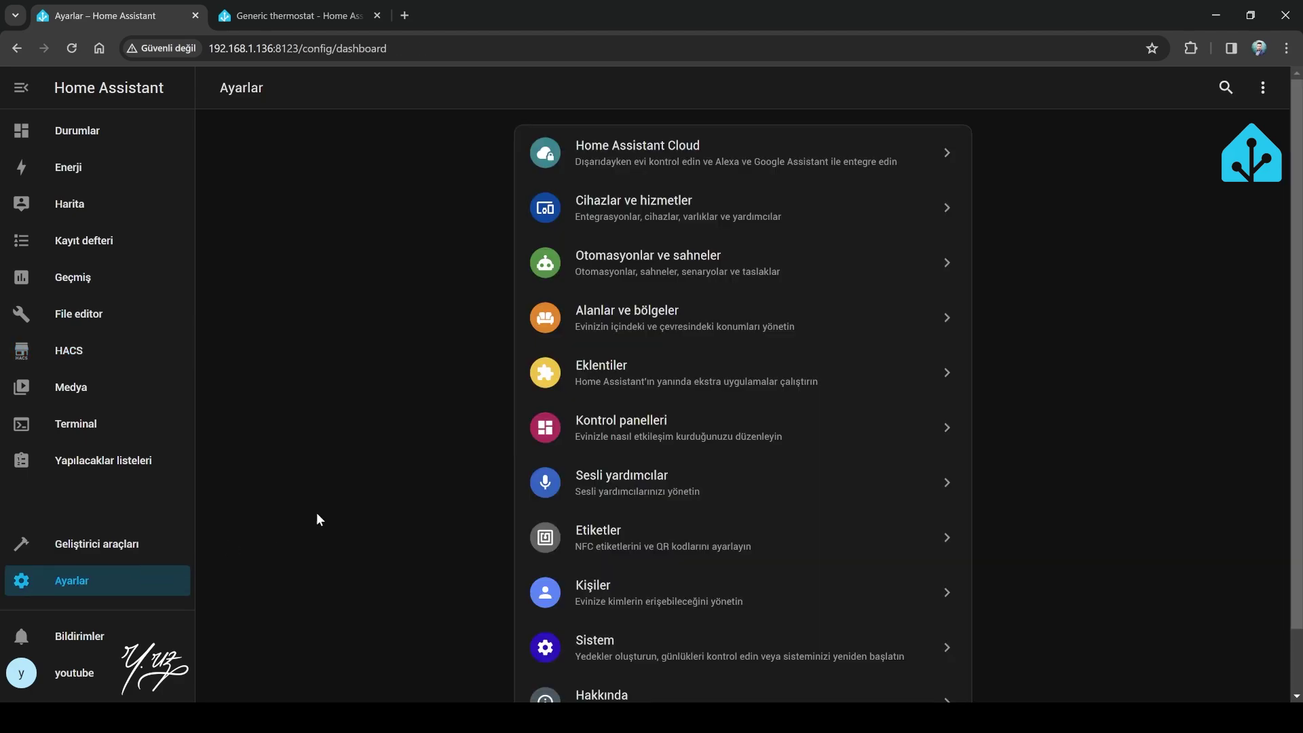
{"action": "left_click", "coordinate": [665, 224]}
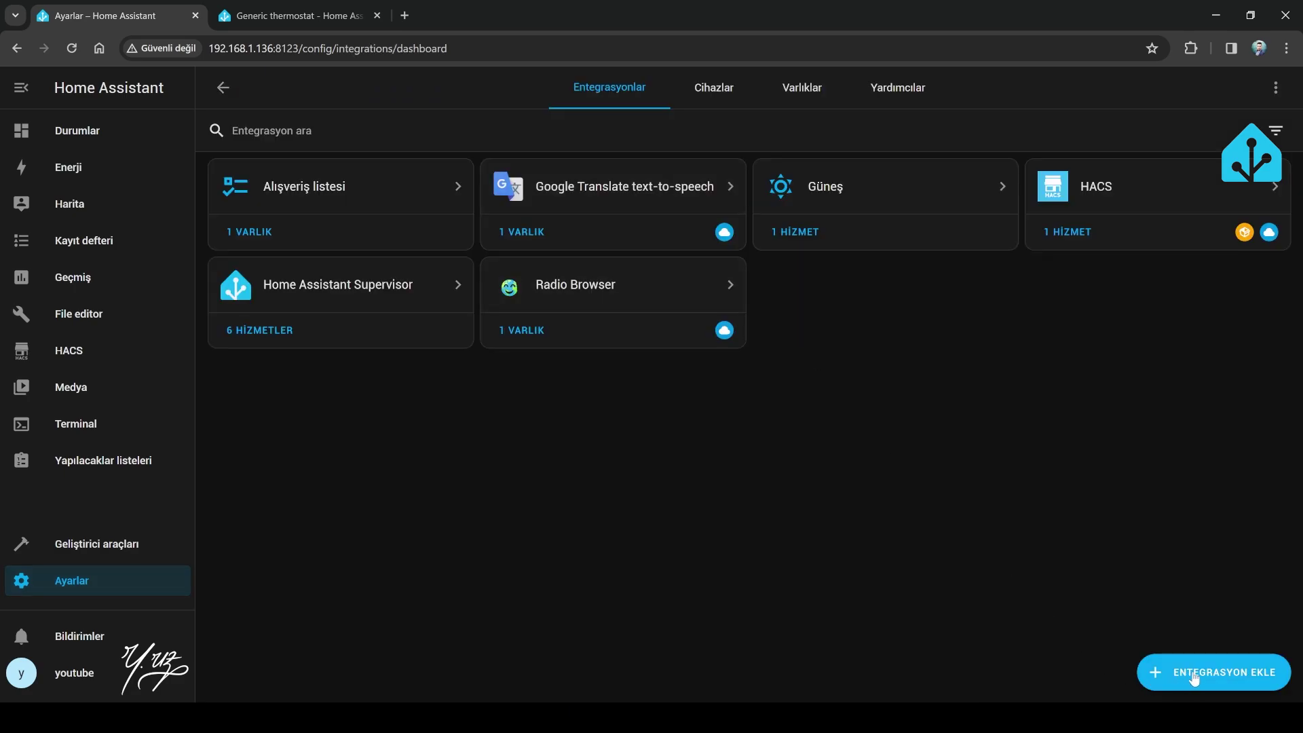
{"action": "left_click", "coordinate": [1198, 675]}
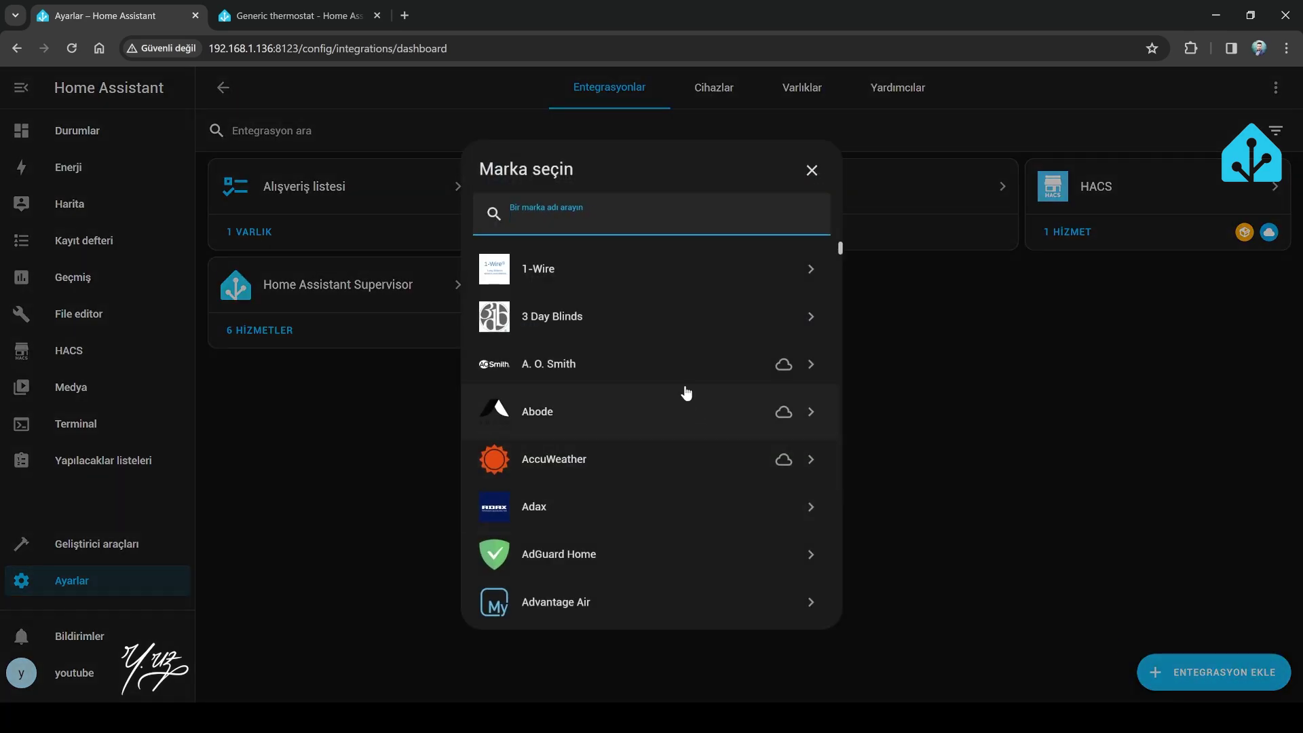
{"action": "type", "text": "be"}
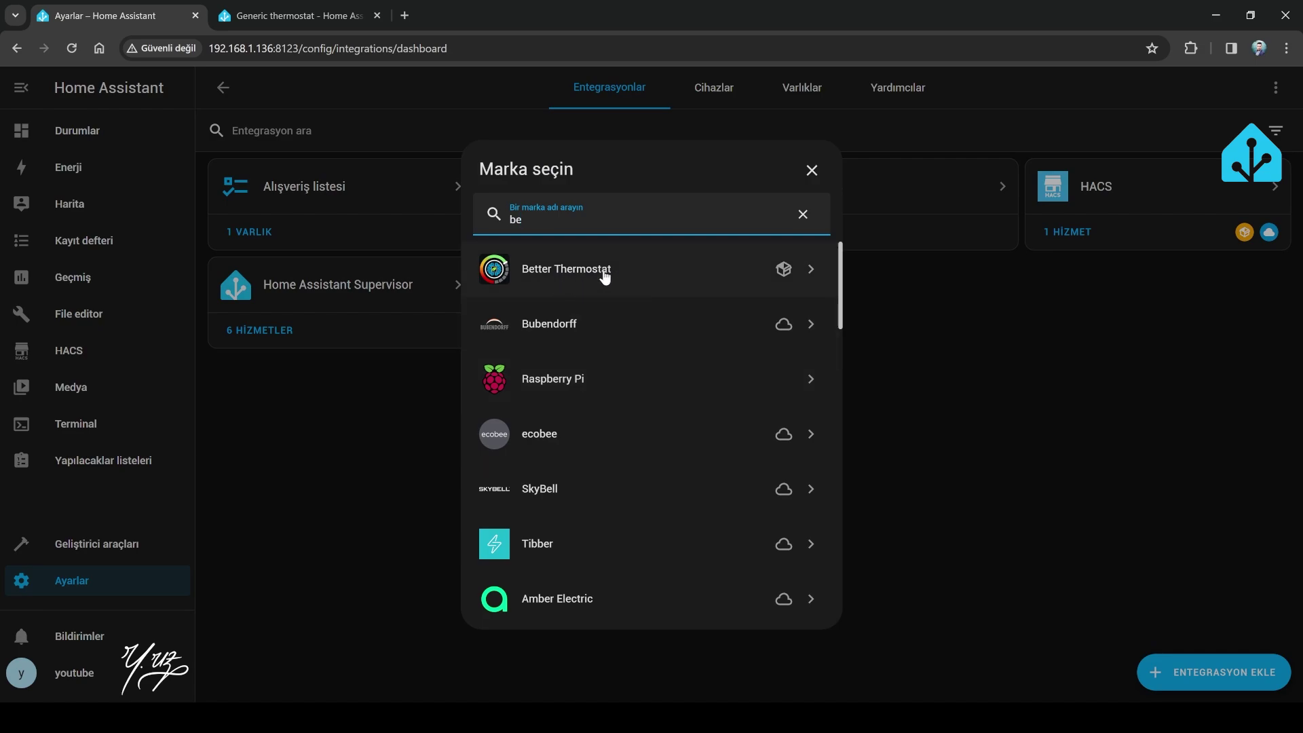
{"action": "left_click_drag", "start_coordinate": [529, 224], "coordinate": [508, 224]}
{"action": "type", "text": "met"}
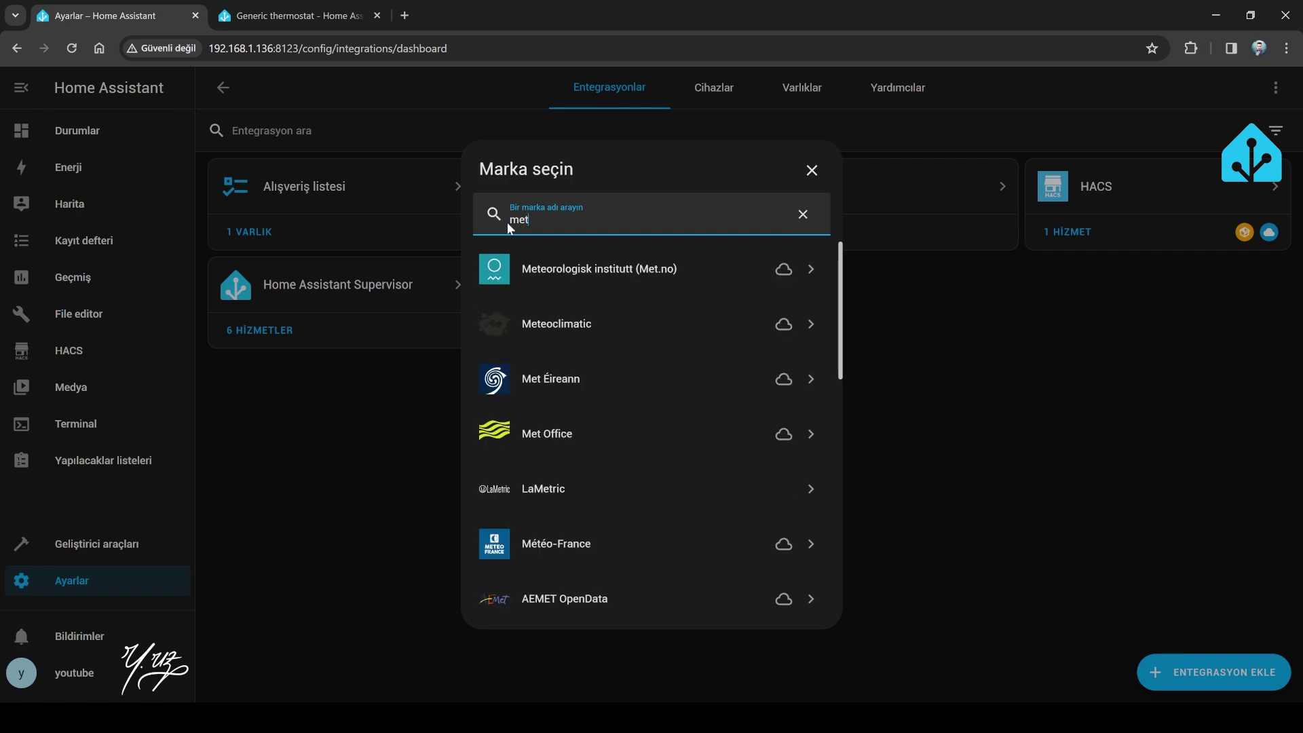
{"action": "type", "text": "e"}
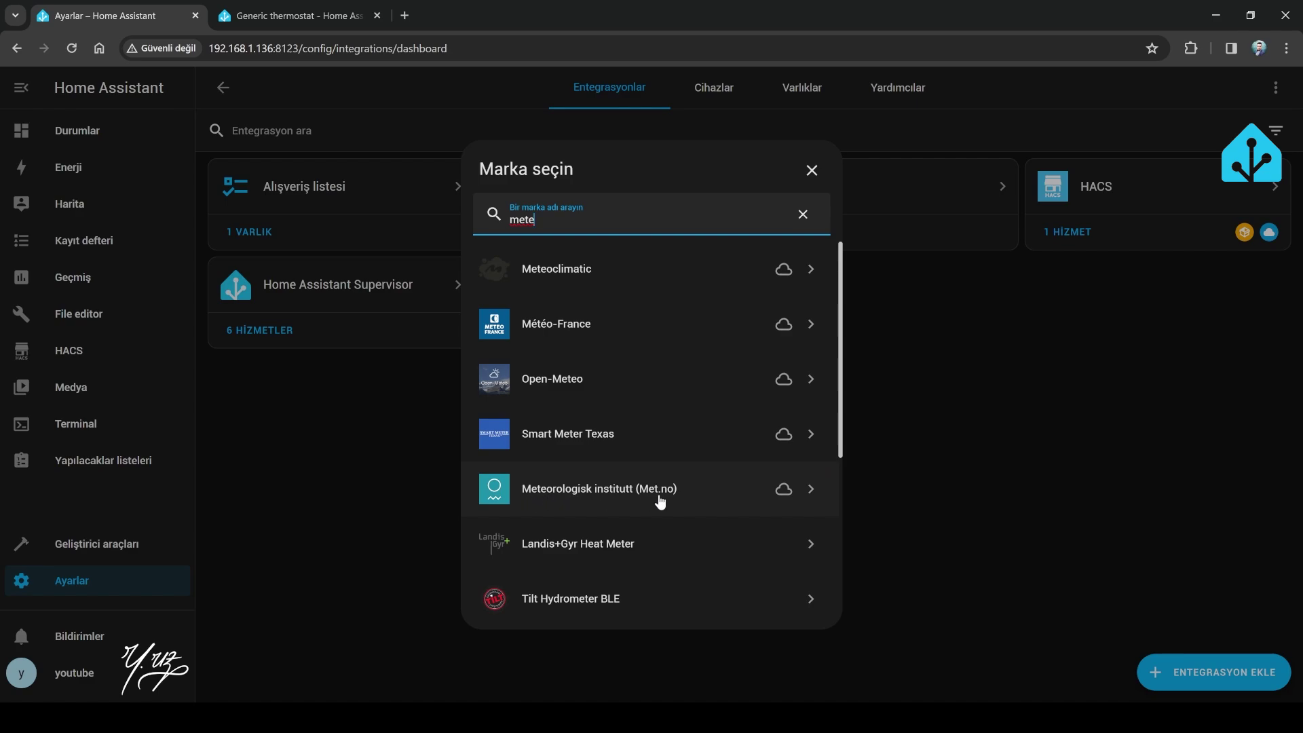
{"action": "left_click", "coordinate": [665, 495]}
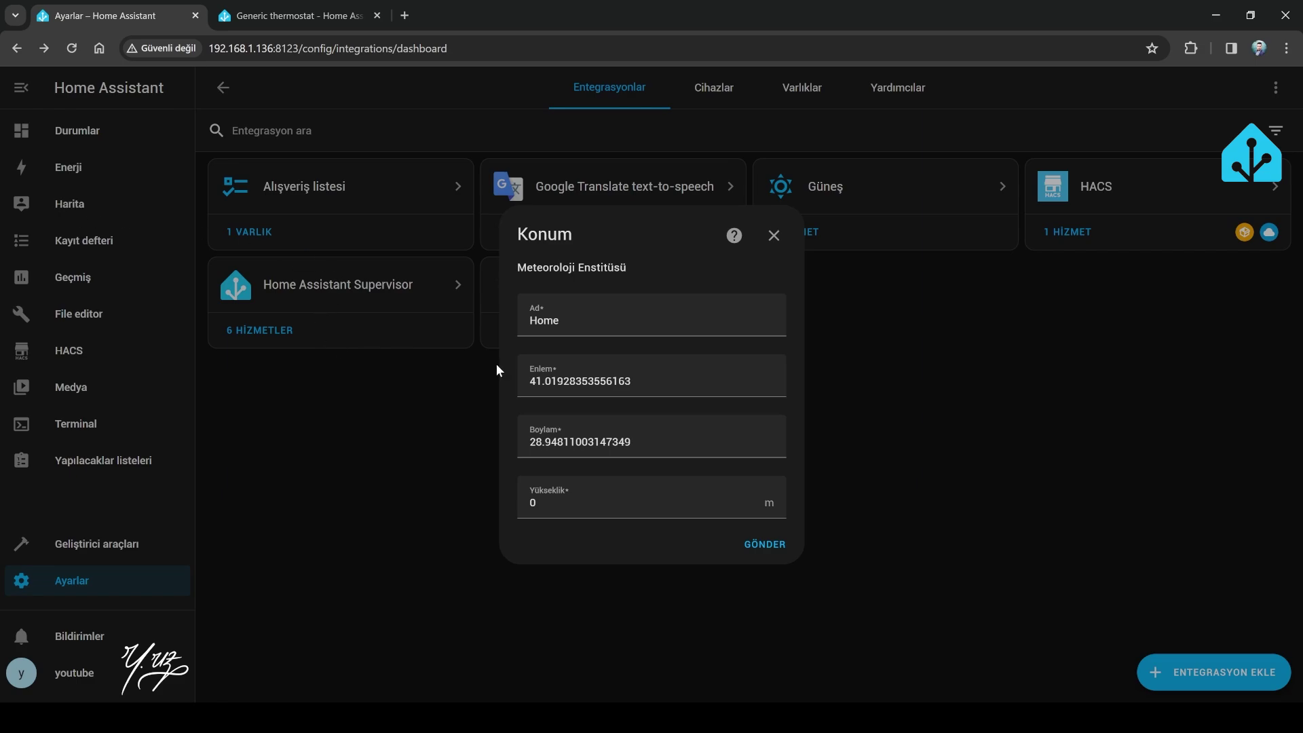
{"action": "left_click", "coordinate": [772, 237]}
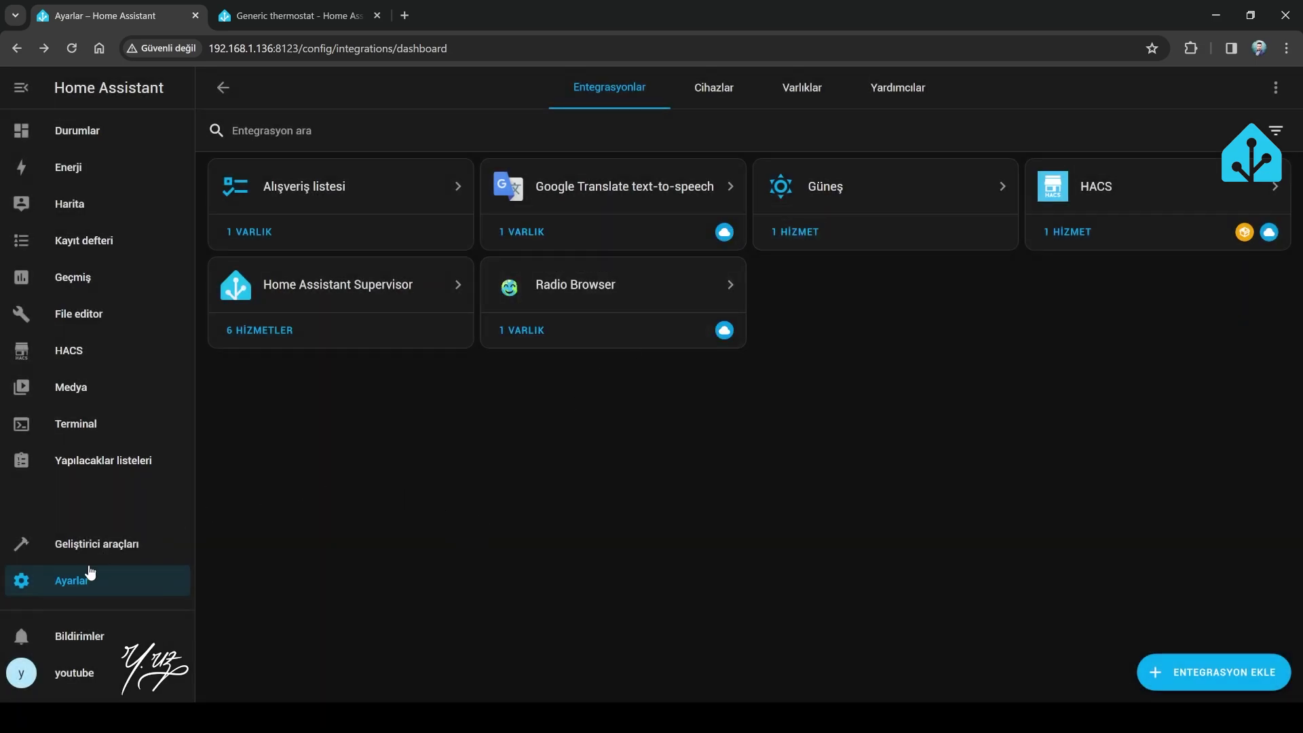
- Open the system's general settings page
{"action": "left_click", "coordinate": [77, 585]}
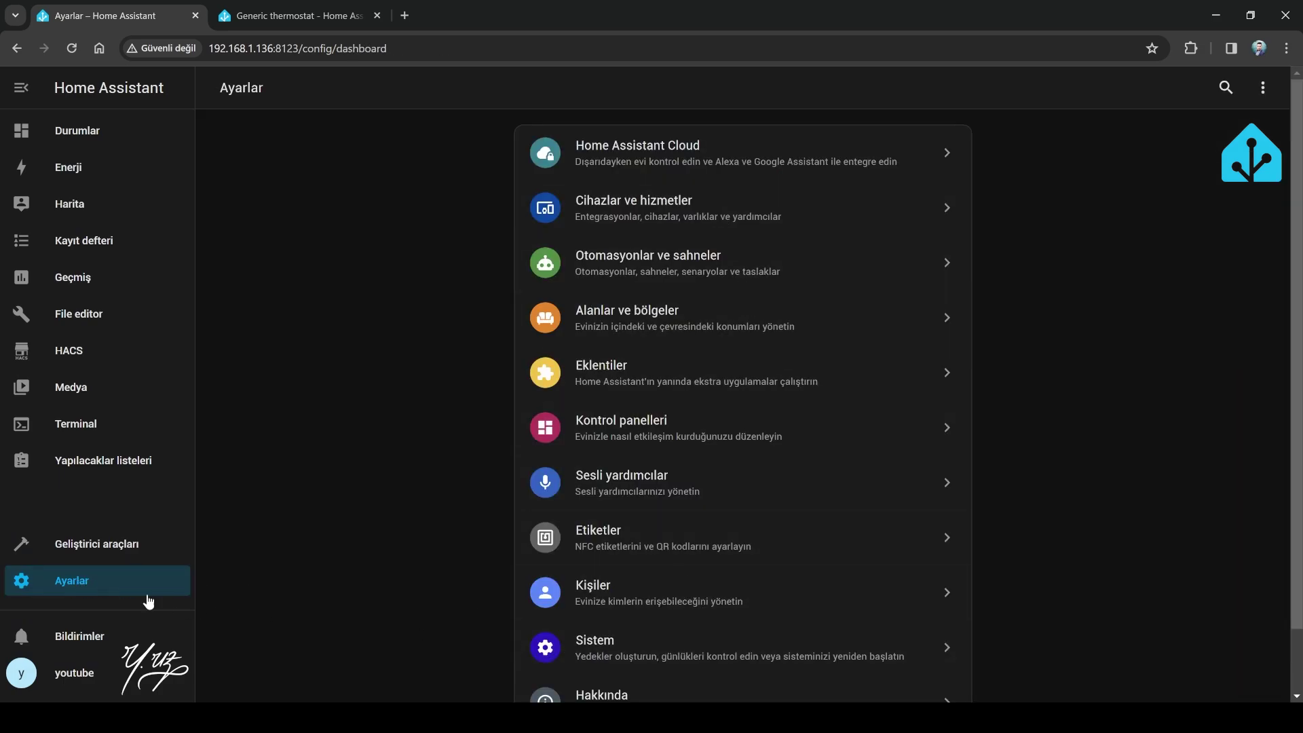
{"action": "left_click", "coordinate": [692, 653]}
{"action": "left_click", "coordinate": [629, 160]}
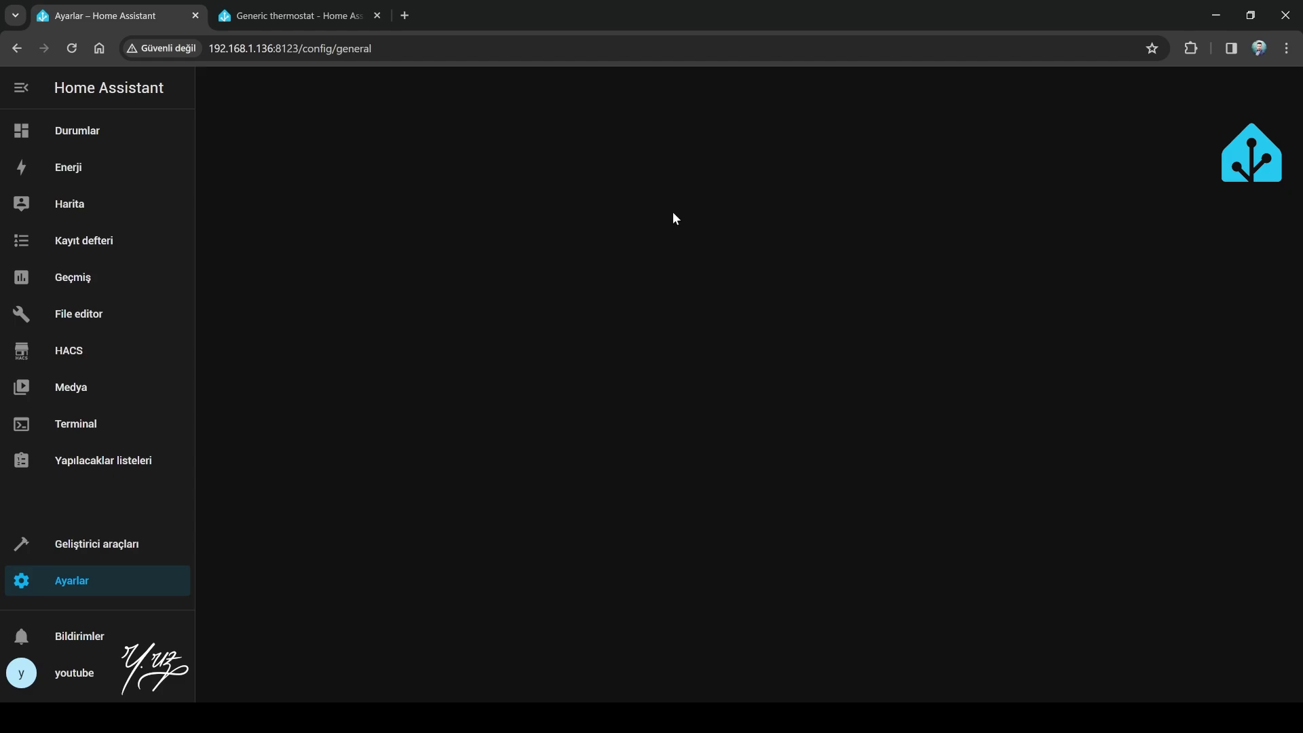
{"action": "left_click", "coordinate": [936, 588]}
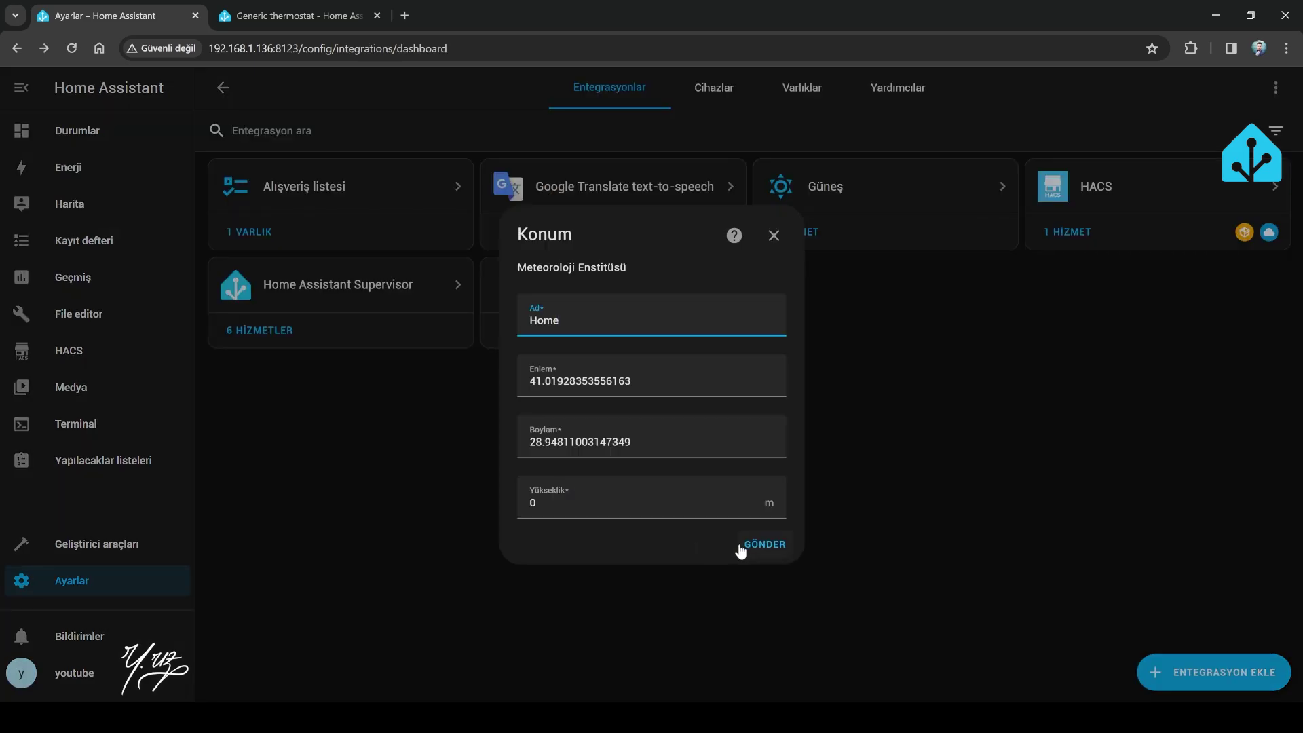
- Add the Meteorologisk institutt (Met.no) integration with the name Home, the prefilled coordinates and an elevation of 0 m
{"action": "left_click", "coordinate": [740, 549]}
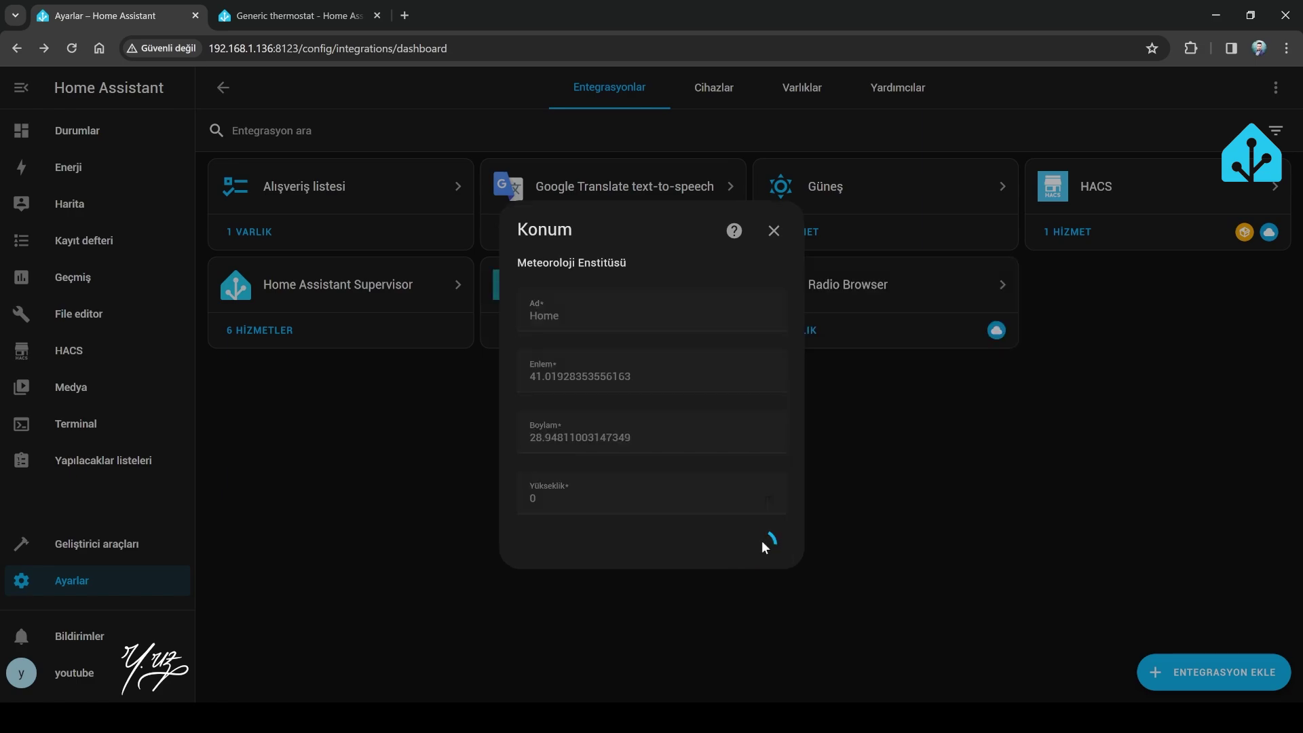
{"action": "left_click", "coordinate": [765, 484]}
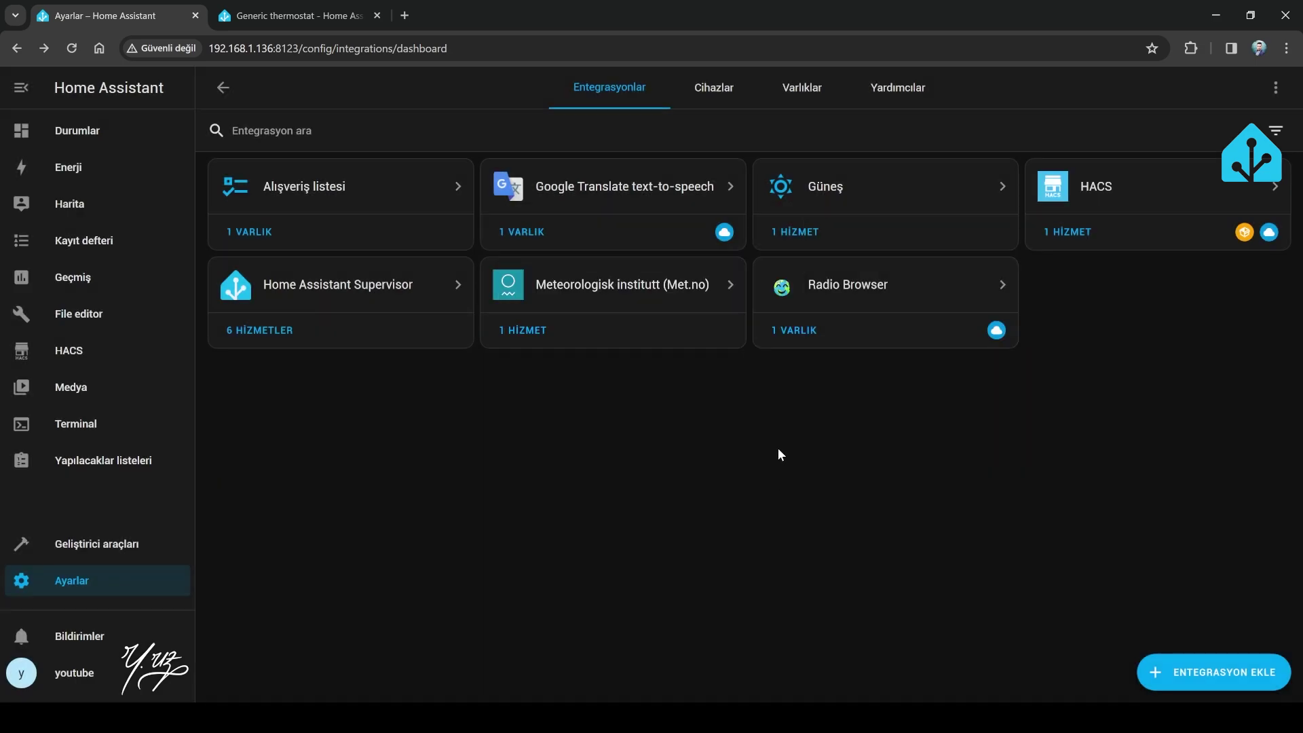
- Examine the temperature and humidity attributes of the Forecast Home weather entity in the Met.no integration
{"action": "left_click", "coordinate": [594, 289]}
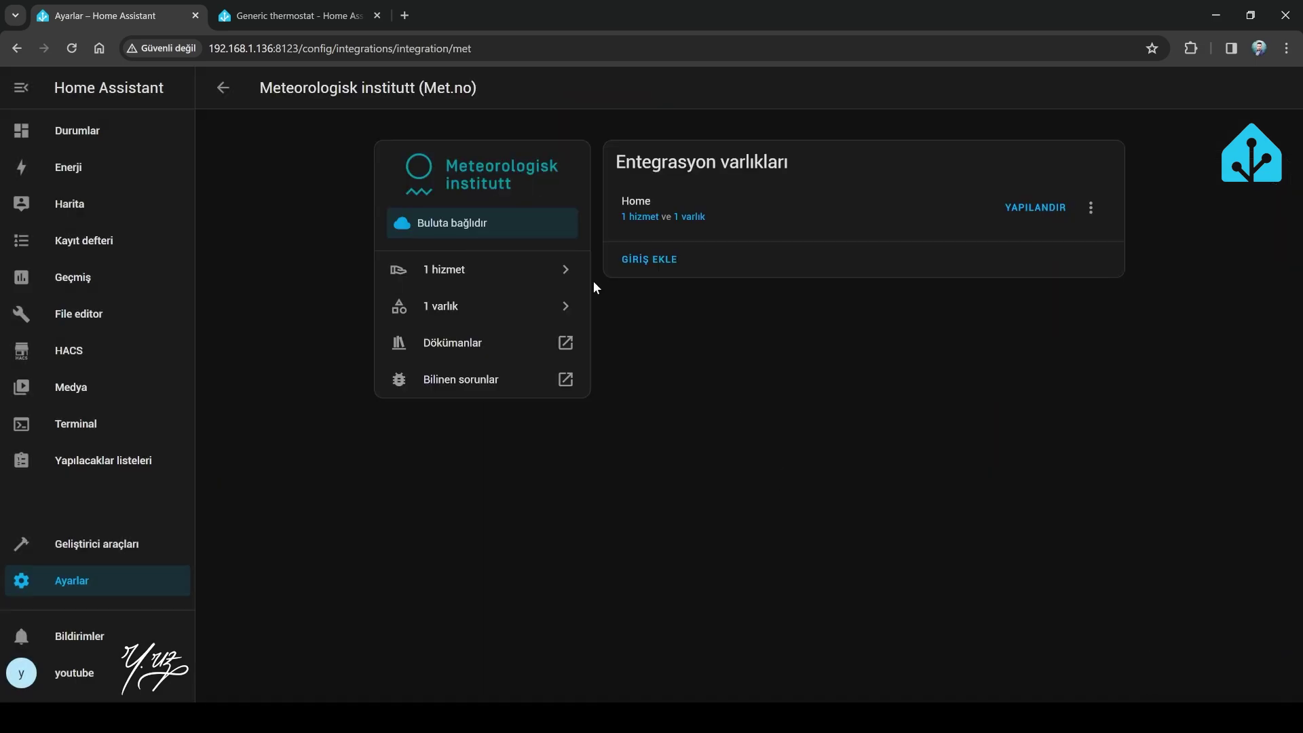
{"action": "left_click", "coordinate": [650, 225]}
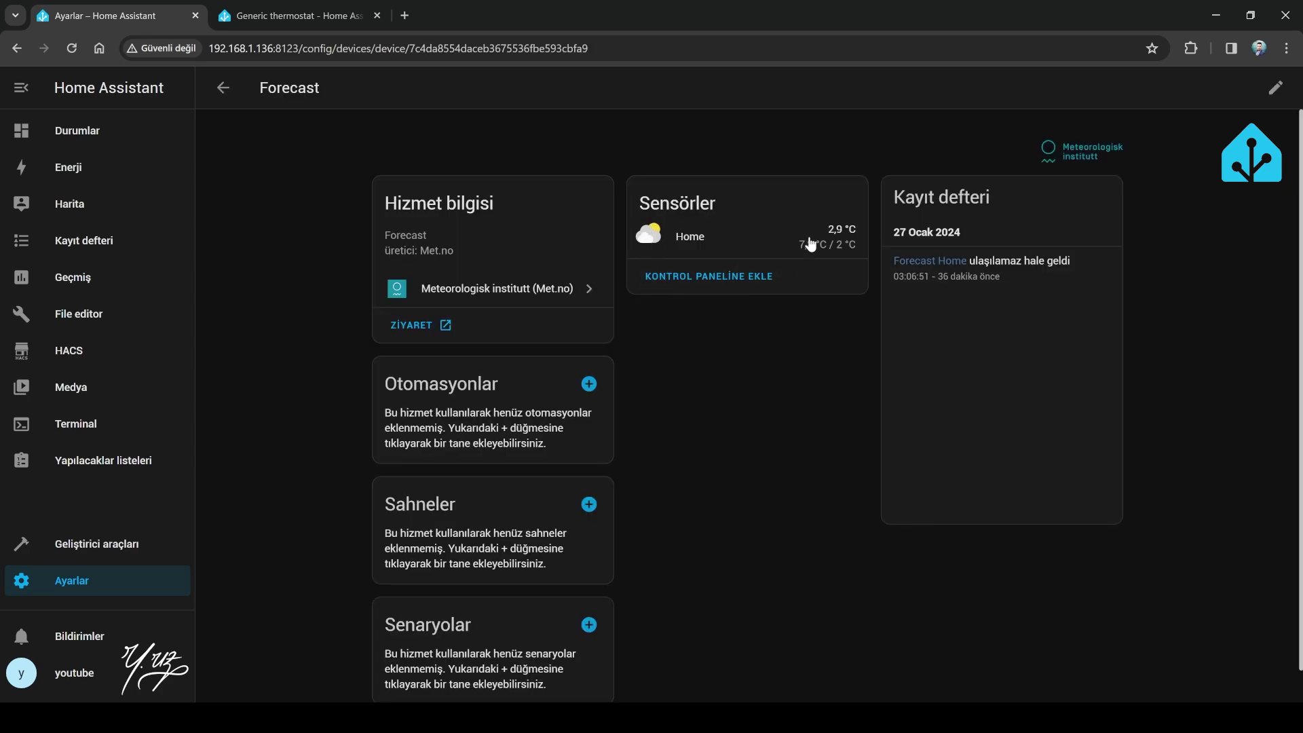
{"action": "left_click", "coordinate": [834, 235]}
{"action": "left_click", "coordinate": [499, 281]}
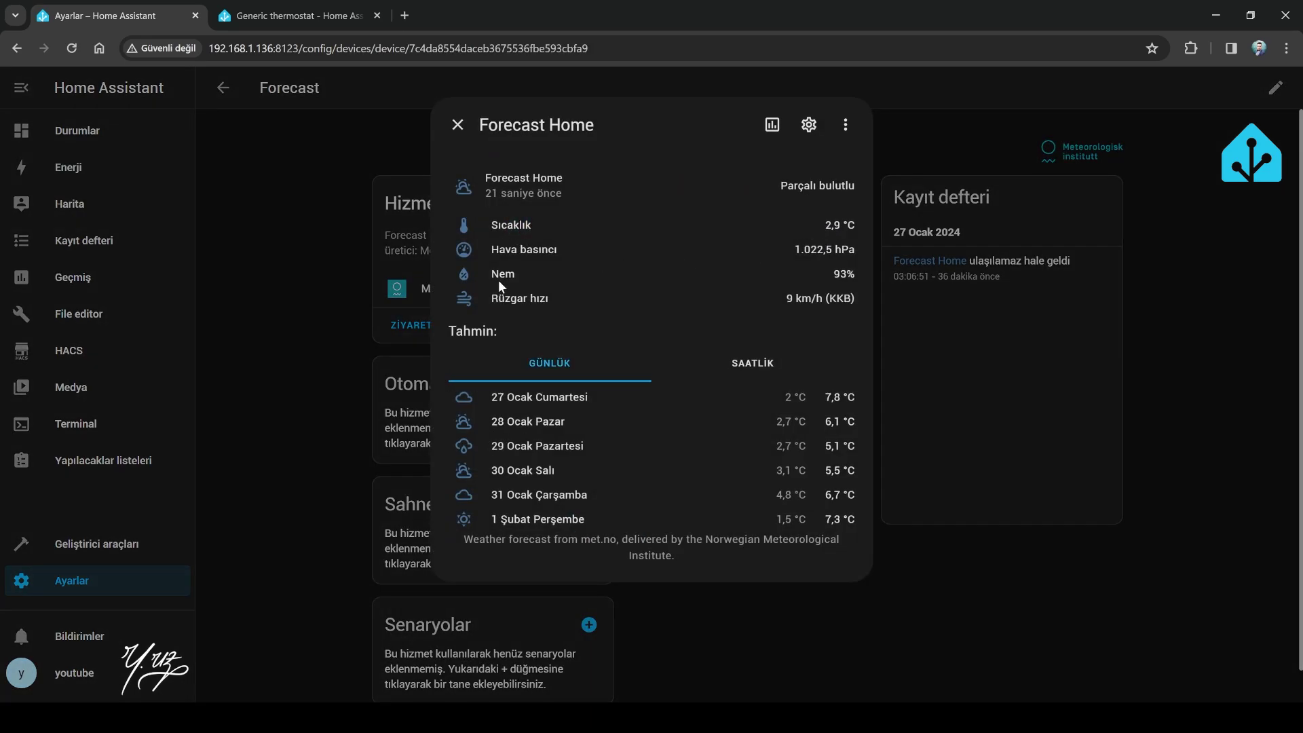
{"action": "left_click", "coordinate": [817, 230]}
{"action": "left_click", "coordinate": [458, 125]}
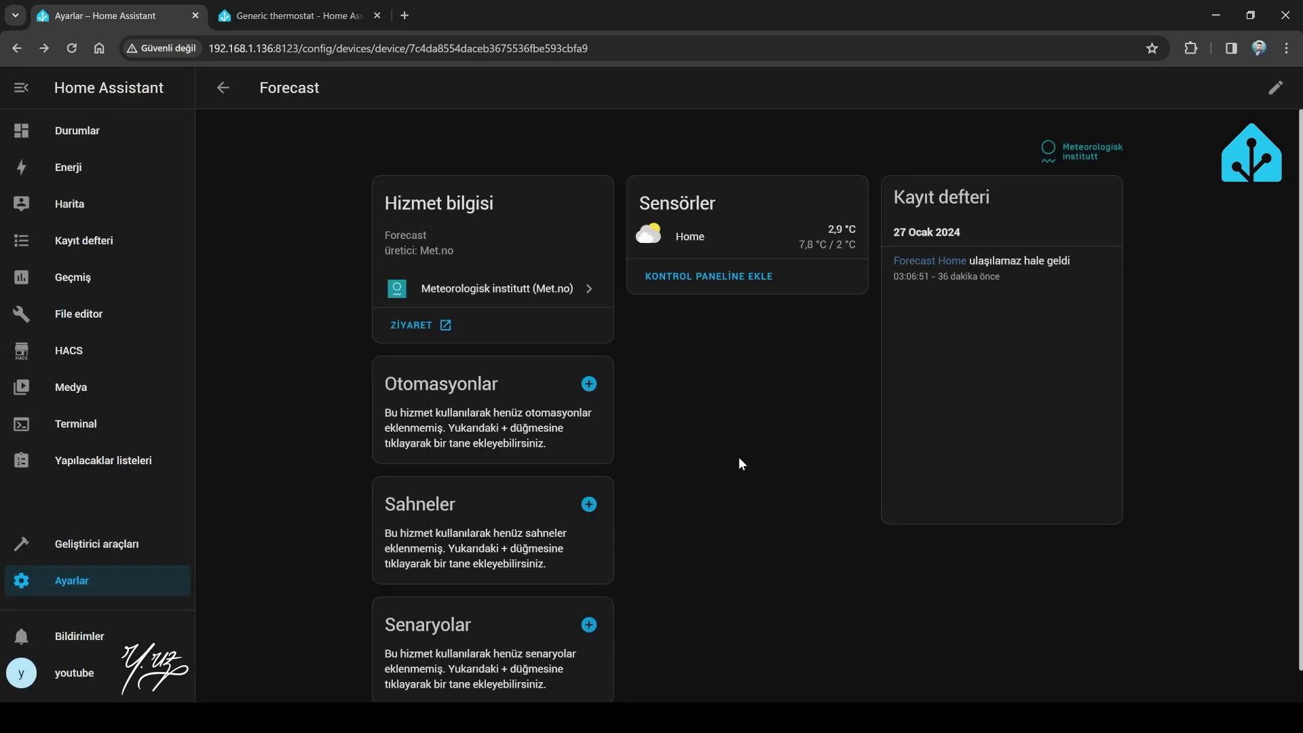
- Append a template block to configuration.yaml with "Dış Sıcaklık" (°C, temperature) and "Dış Nem" (%, humidity) sensors whose state_attr entities are empty
{"action": "left_click", "coordinate": [113, 326]}
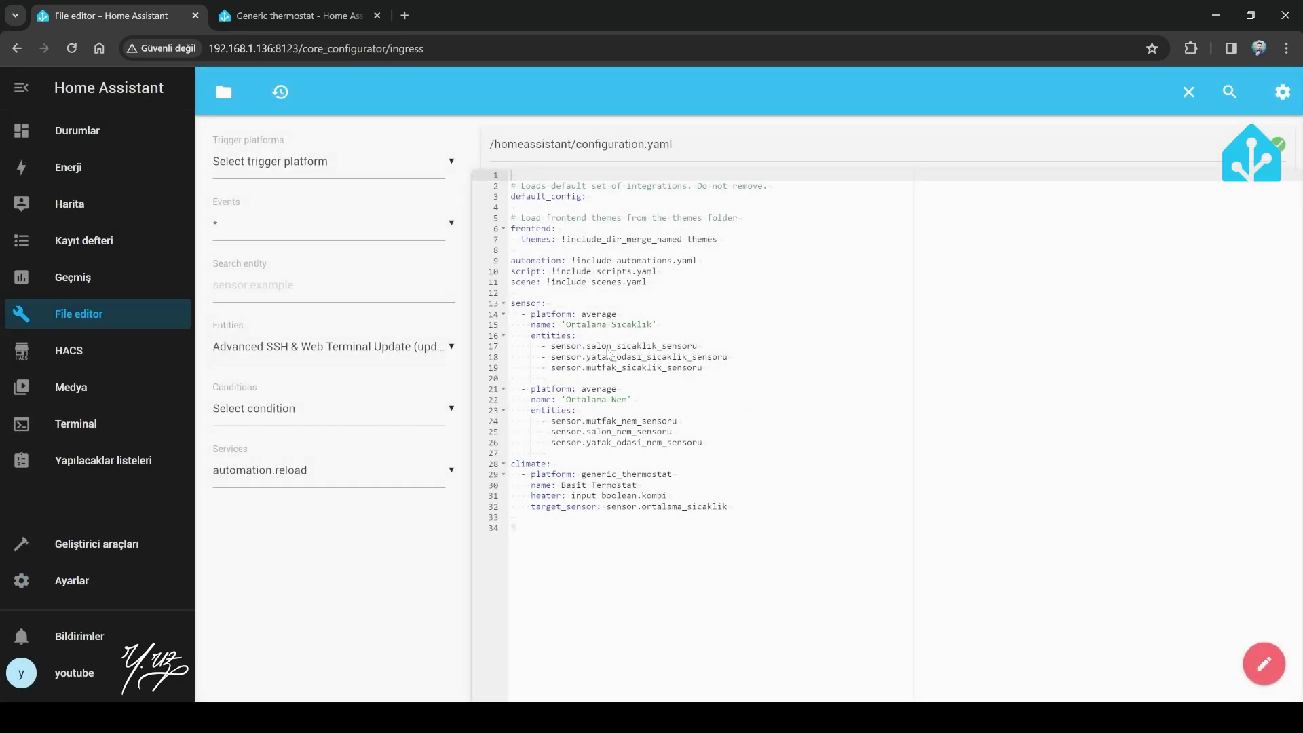
{"action": "left_click", "coordinate": [782, 508]}
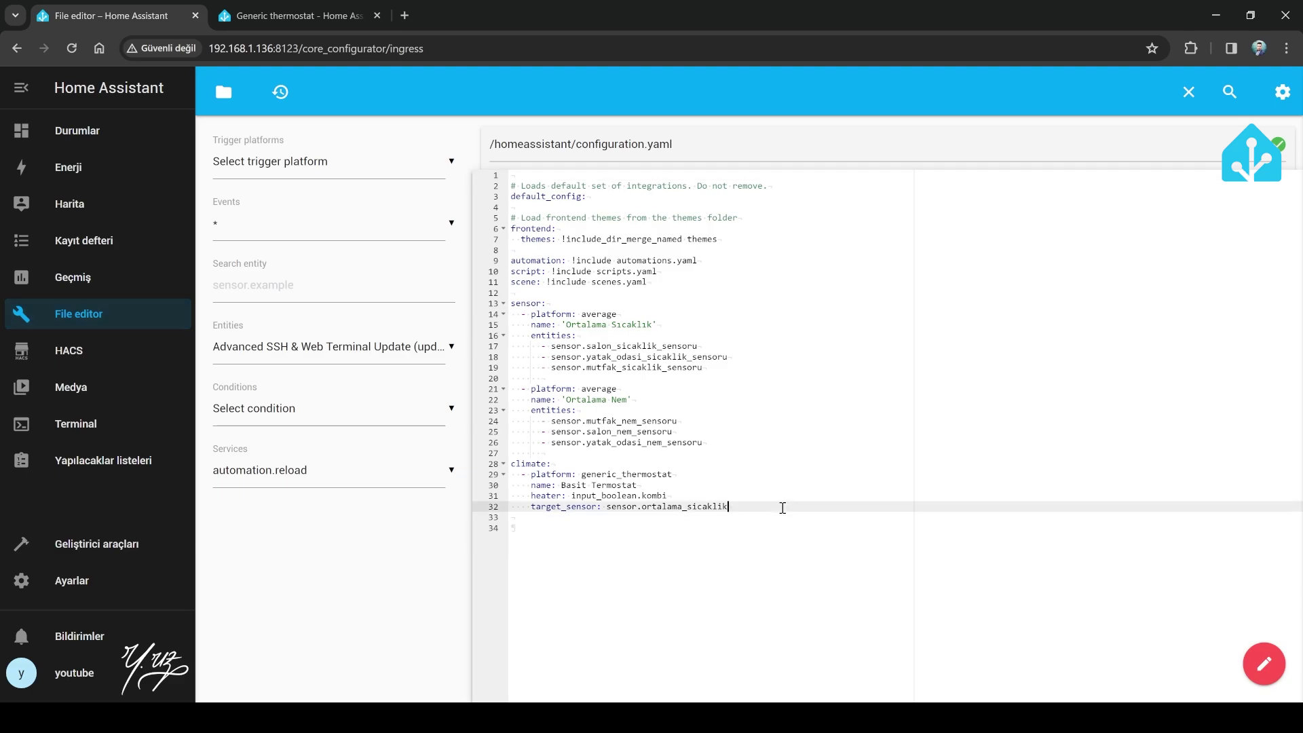
{"action": "key", "text": "Return"}
{"action": "key", "text": "Return"}
{"action": "key", "text": "BackSpace"}
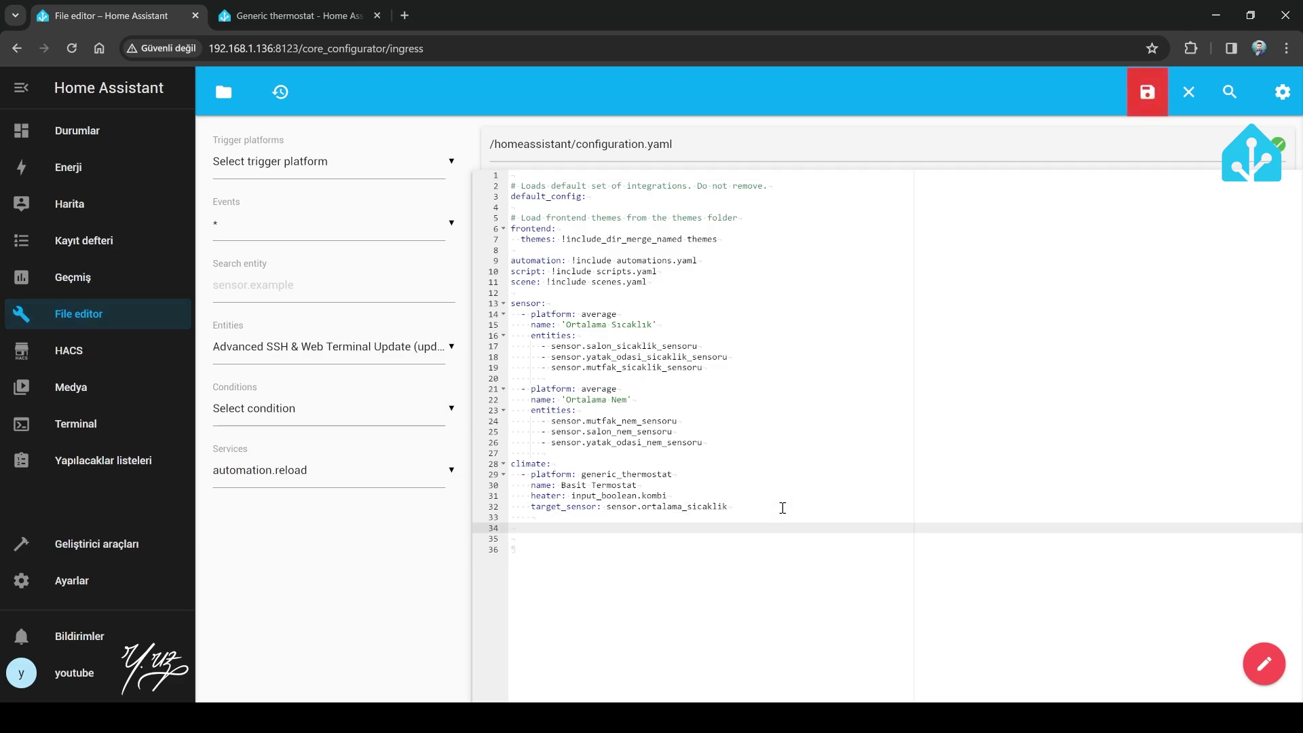
{"action": "type", "text": "template:   - sensor:       - name: \"Dış Sıcaklık\"         unit_of_measurement: \"°C\"         device_class: temperature         state: \"{{ state_attr('', 'temperature') }}\"       - name: \"Dış Nem\"         unit_of_measurement: \"%\"         device_class: humidity         state: \"{{ state_attr('', 'humidity') }}\""}
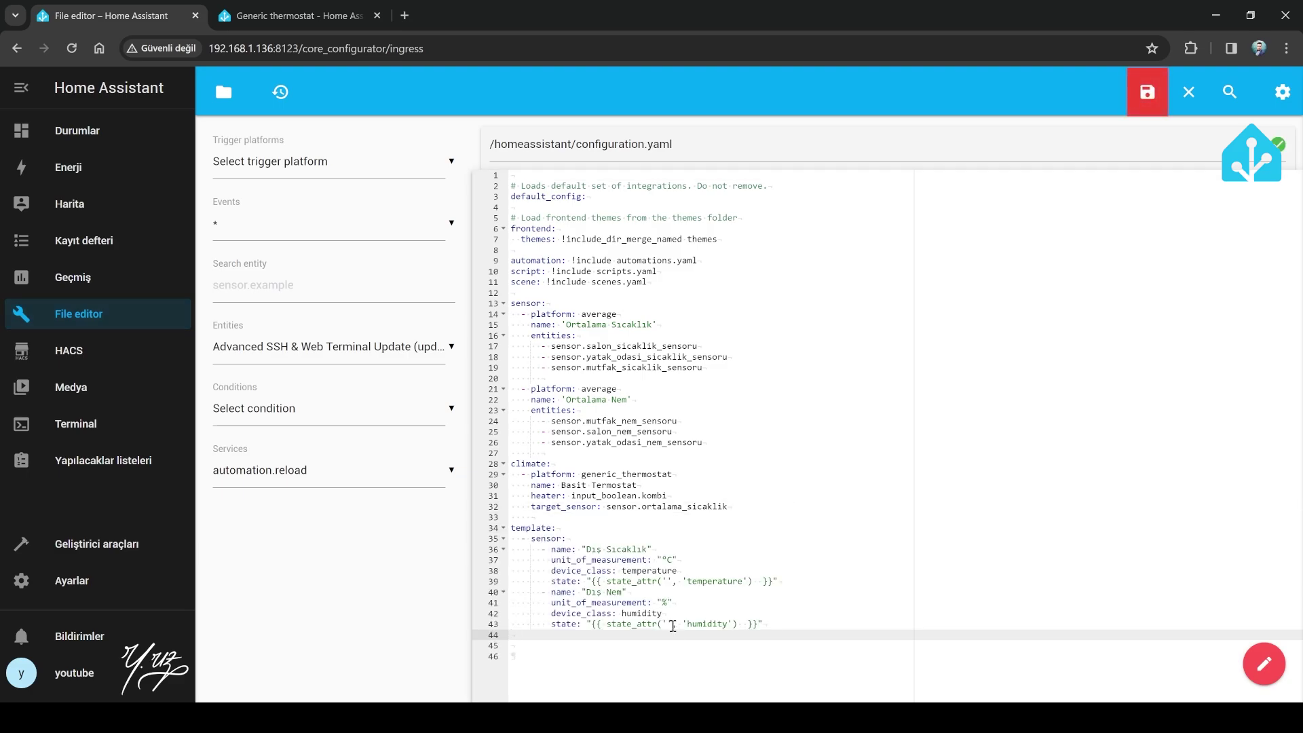
- Insert weather.forecast_home as the entity in the state templates of the Dış Sıcaklık and Dış Nem sensors
{"action": "left_click", "coordinate": [668, 624]}
{"action": "left_click", "coordinate": [668, 580]}
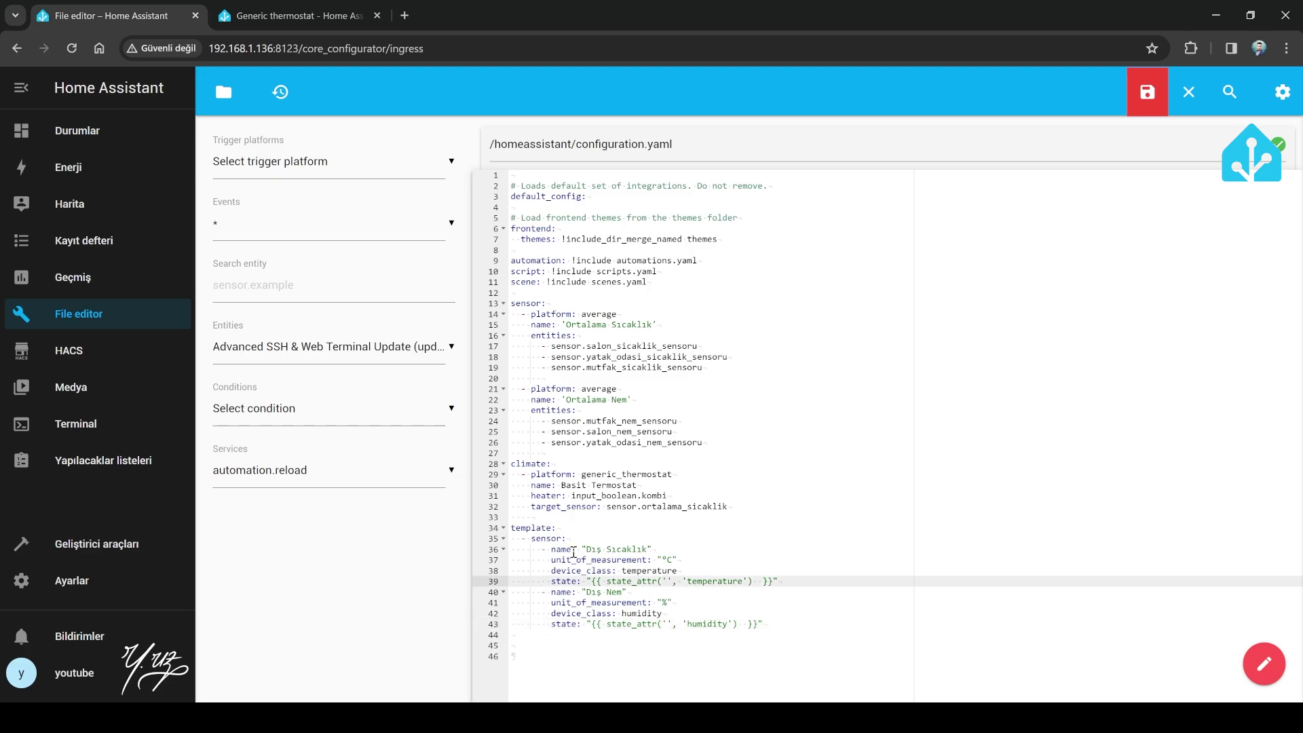
{"action": "left_click", "coordinate": [241, 341]}
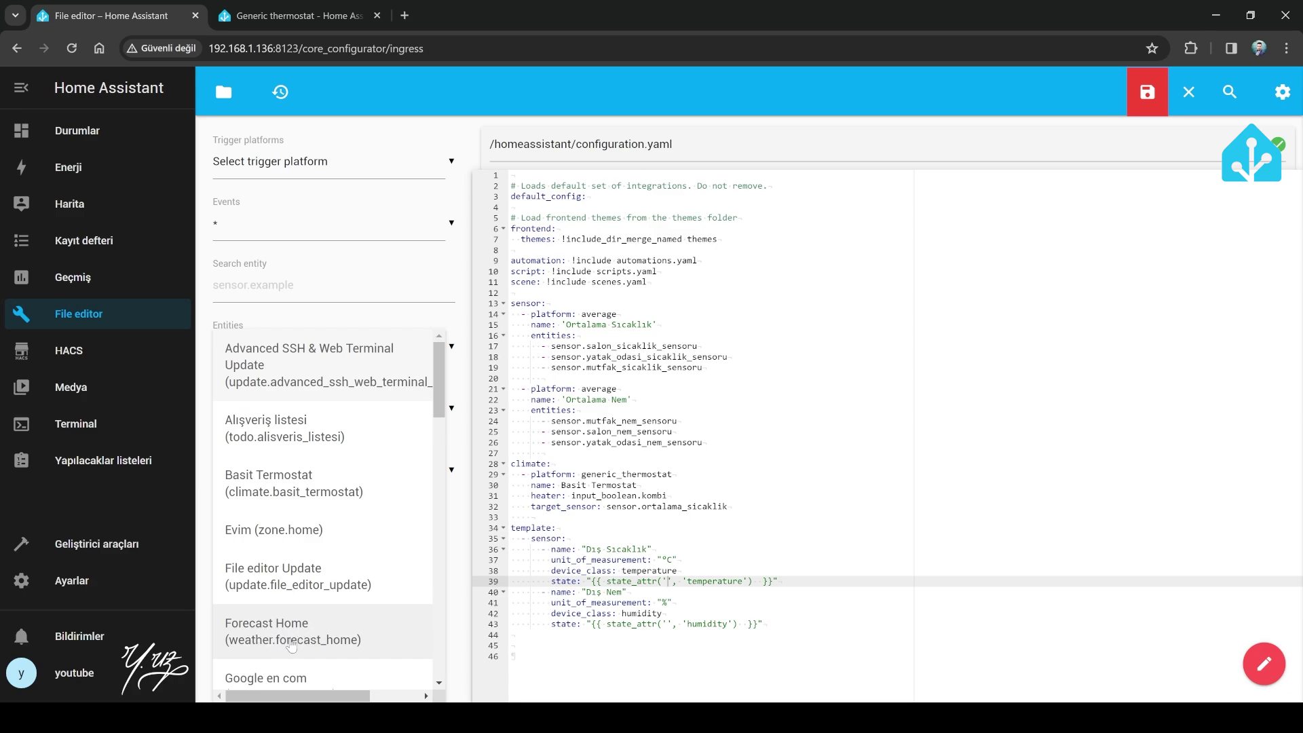
{"action": "left_click", "coordinate": [291, 645]}
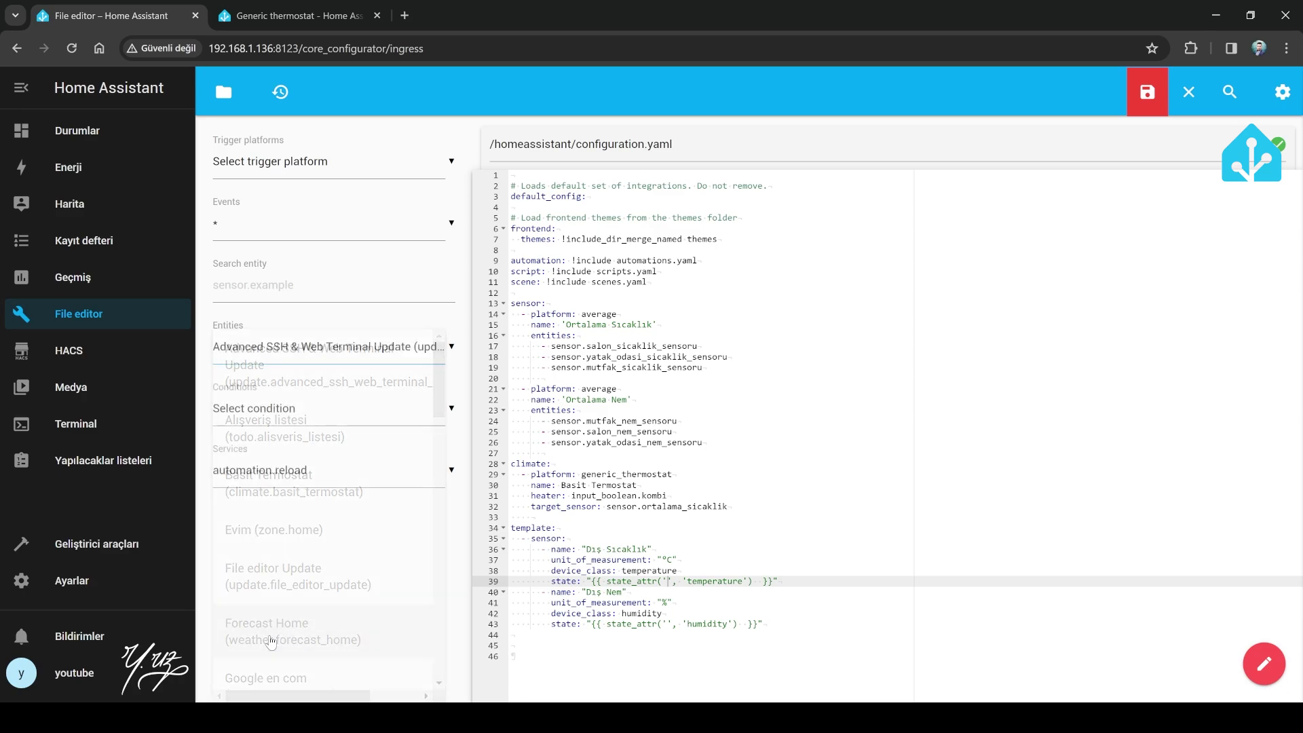
{"action": "left_click", "coordinate": [668, 624]}
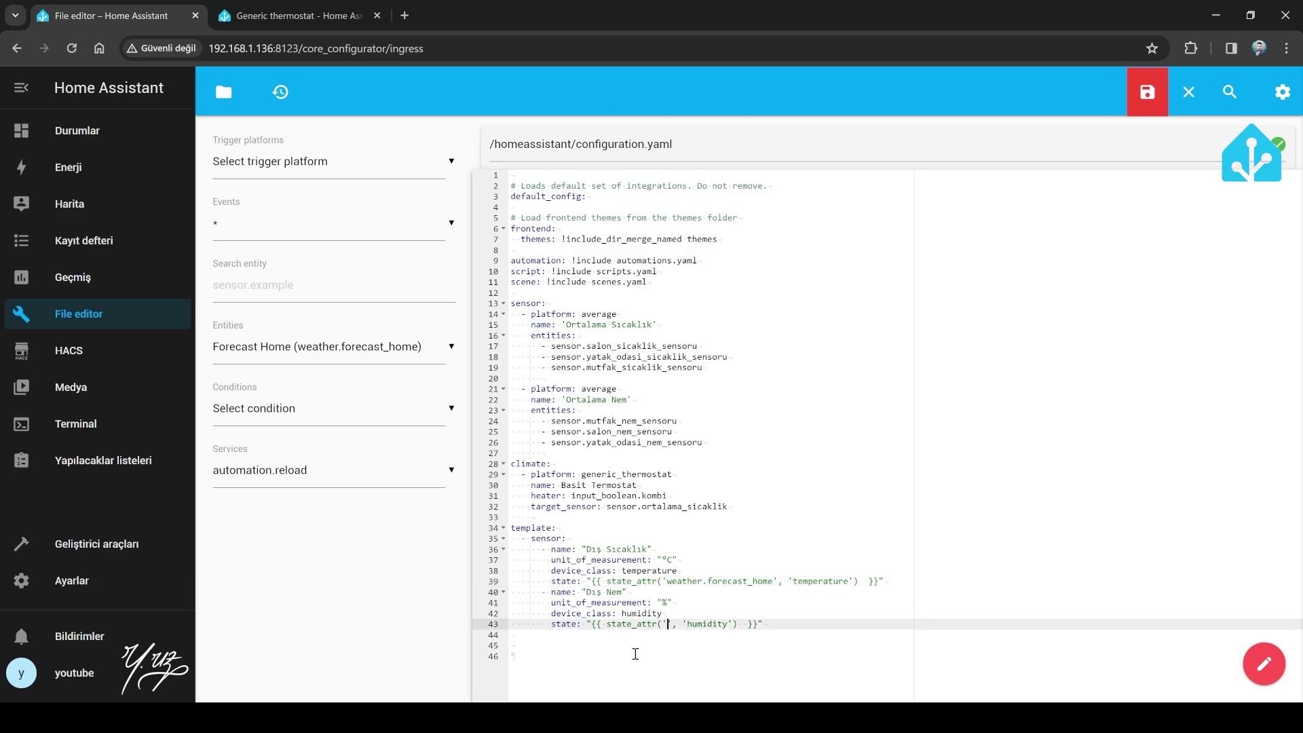
{"action": "left_click", "coordinate": [281, 346]}
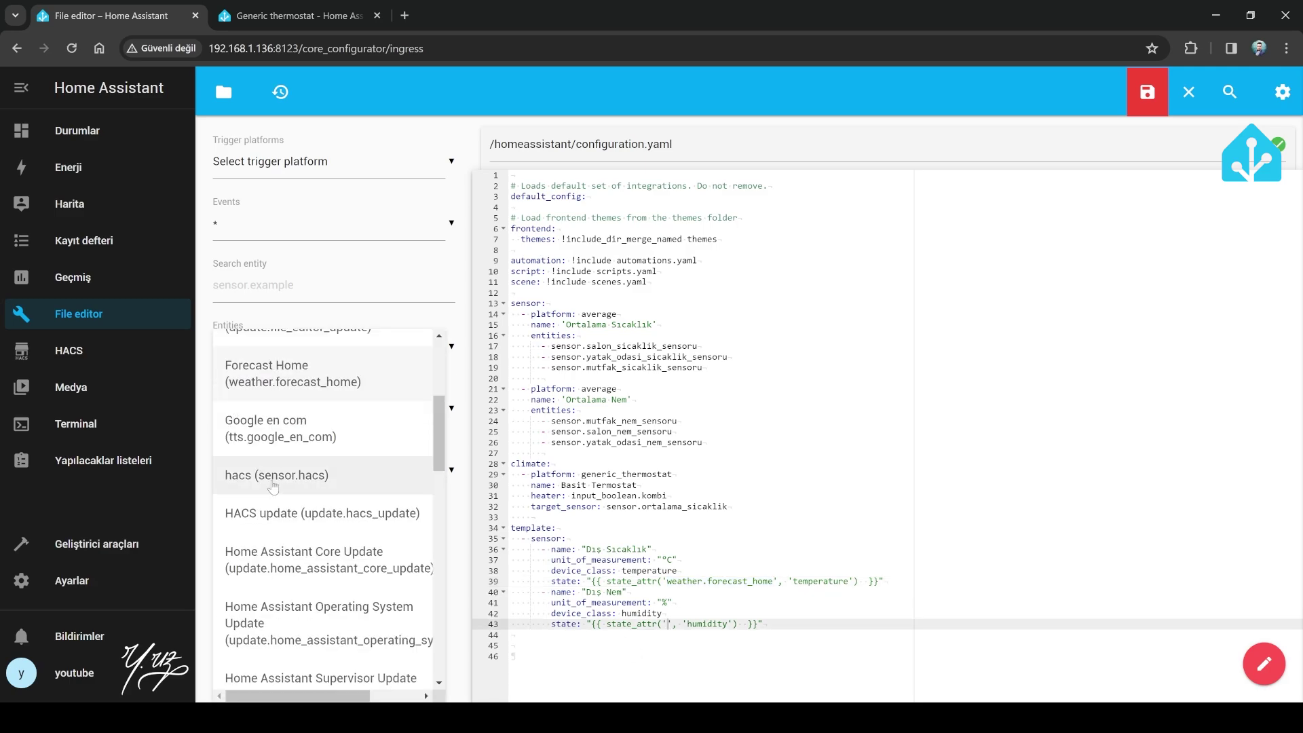
{"action": "left_click", "coordinate": [305, 370]}
- Save configuration.yaml, check the configuration and restart Home Assistant
{"action": "left_click", "coordinate": [1014, 536]}
{"action": "left_click", "coordinate": [1148, 92]}
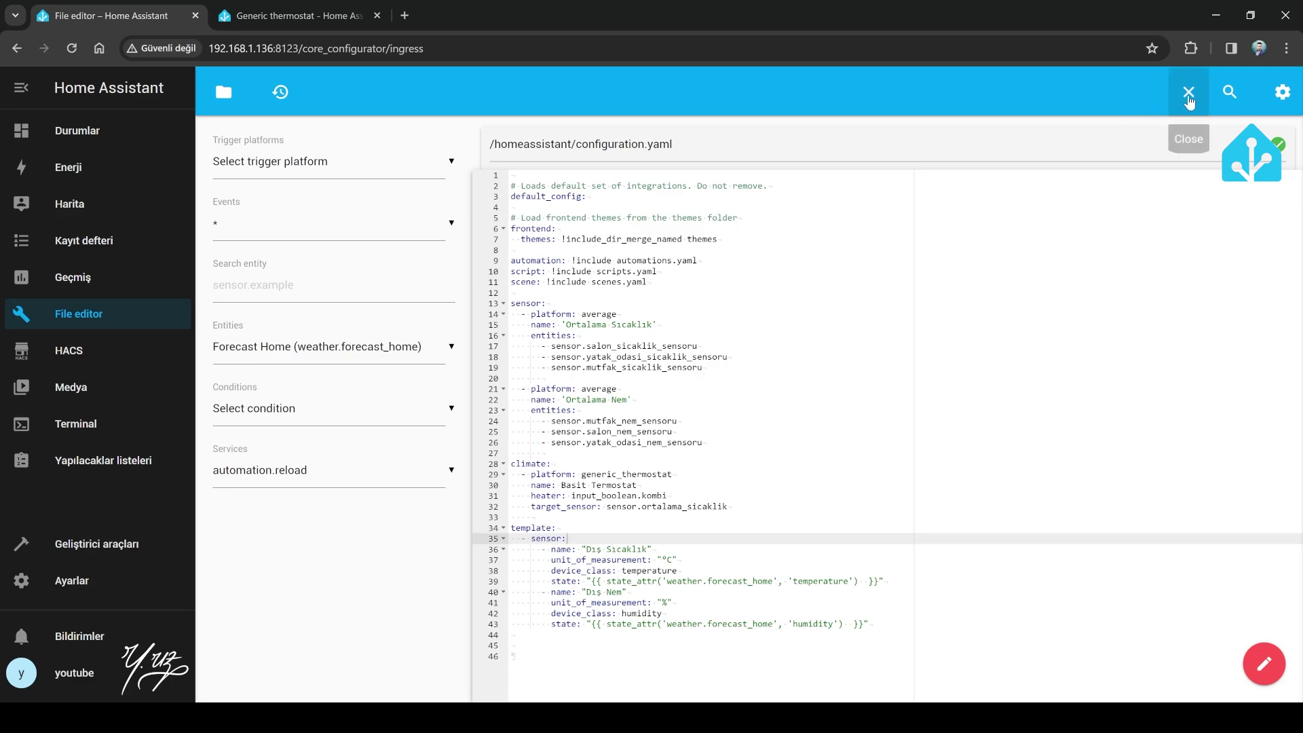
{"action": "left_click", "coordinate": [108, 544]}
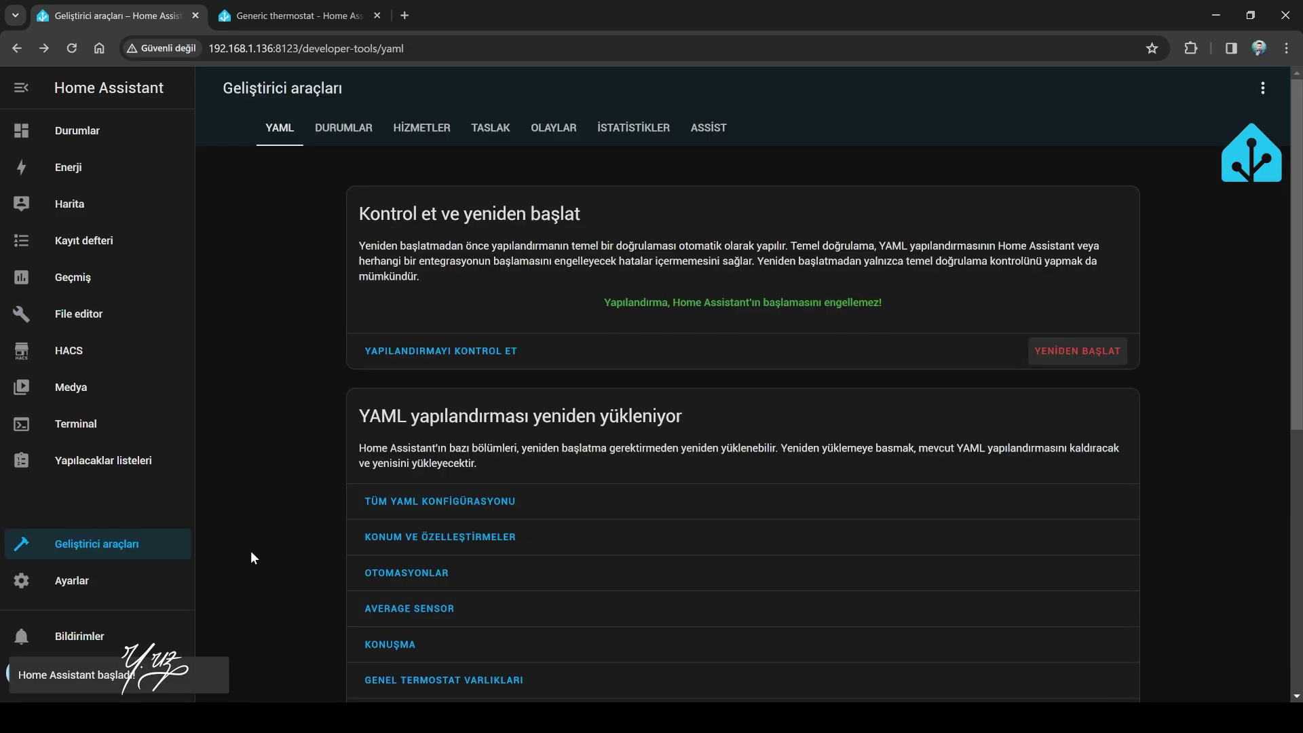
- Start adding the Better Thermostat integration in the devices and services settings
{"action": "left_click", "coordinate": [74, 581]}
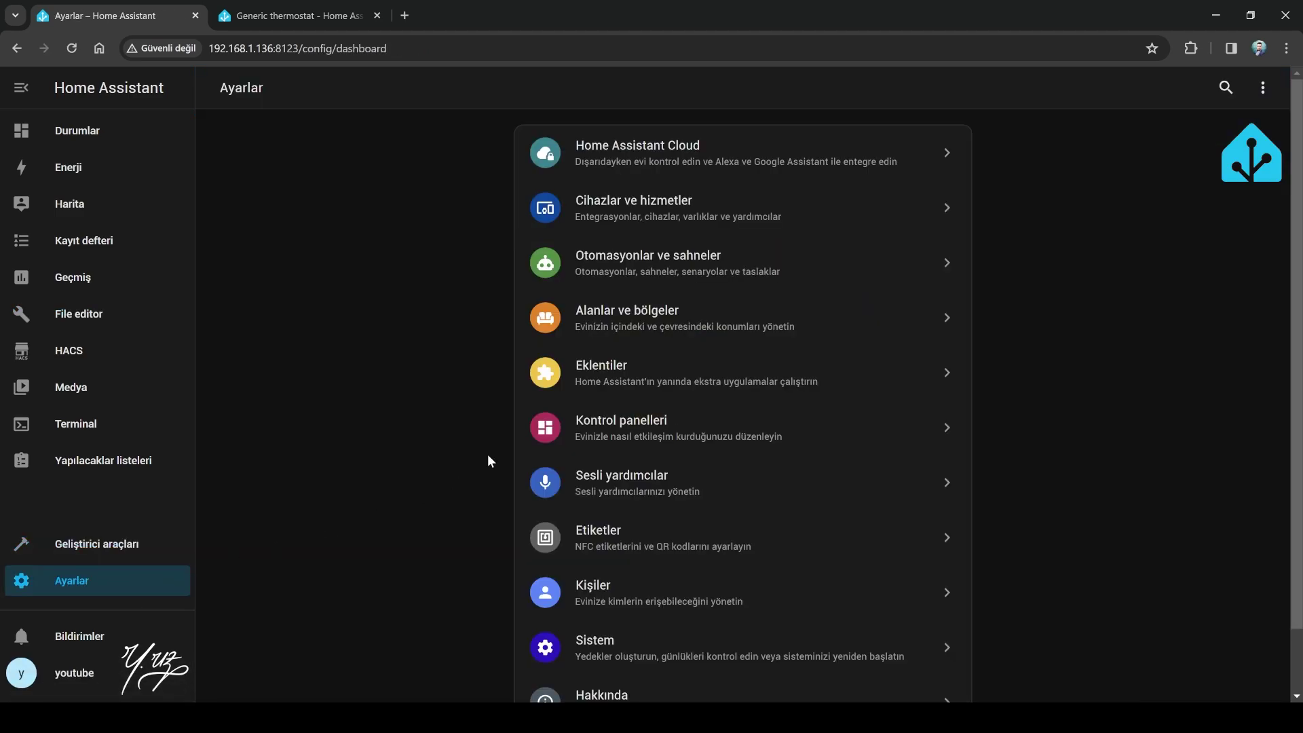
{"action": "left_click", "coordinate": [648, 204]}
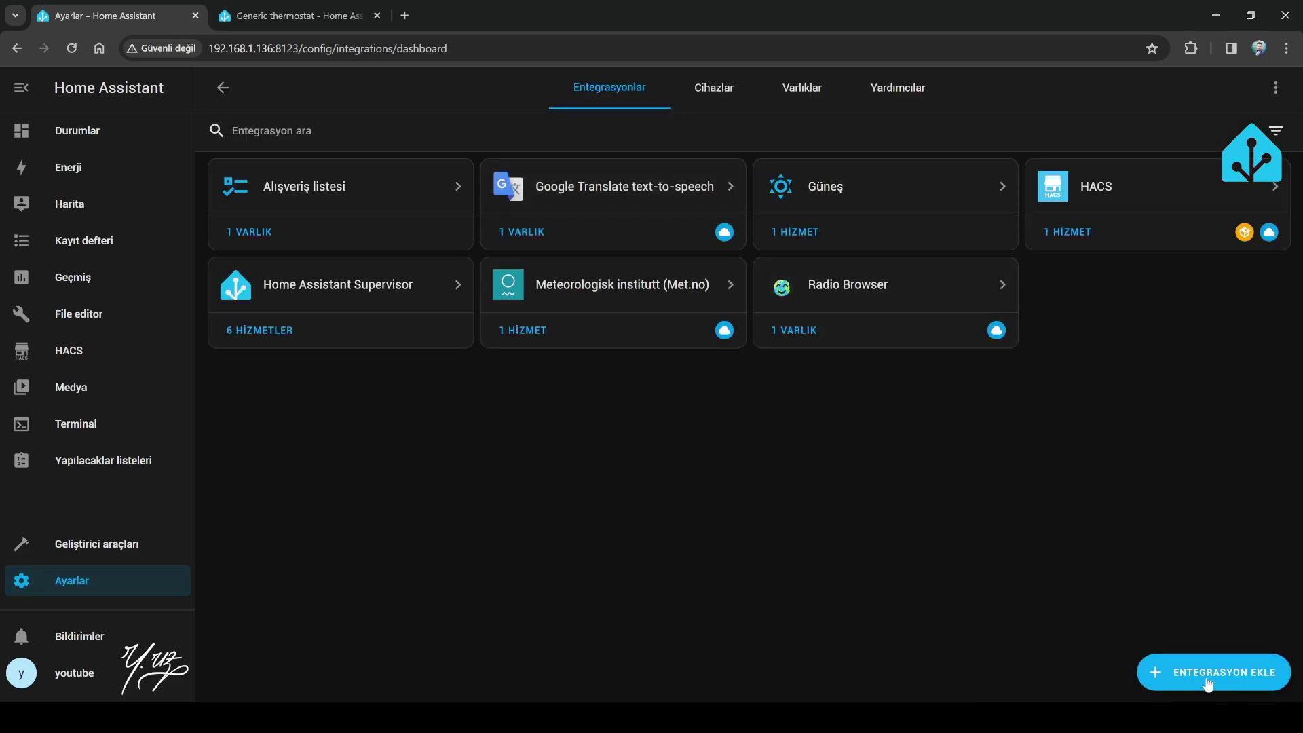
{"action": "left_click", "coordinate": [1208, 675]}
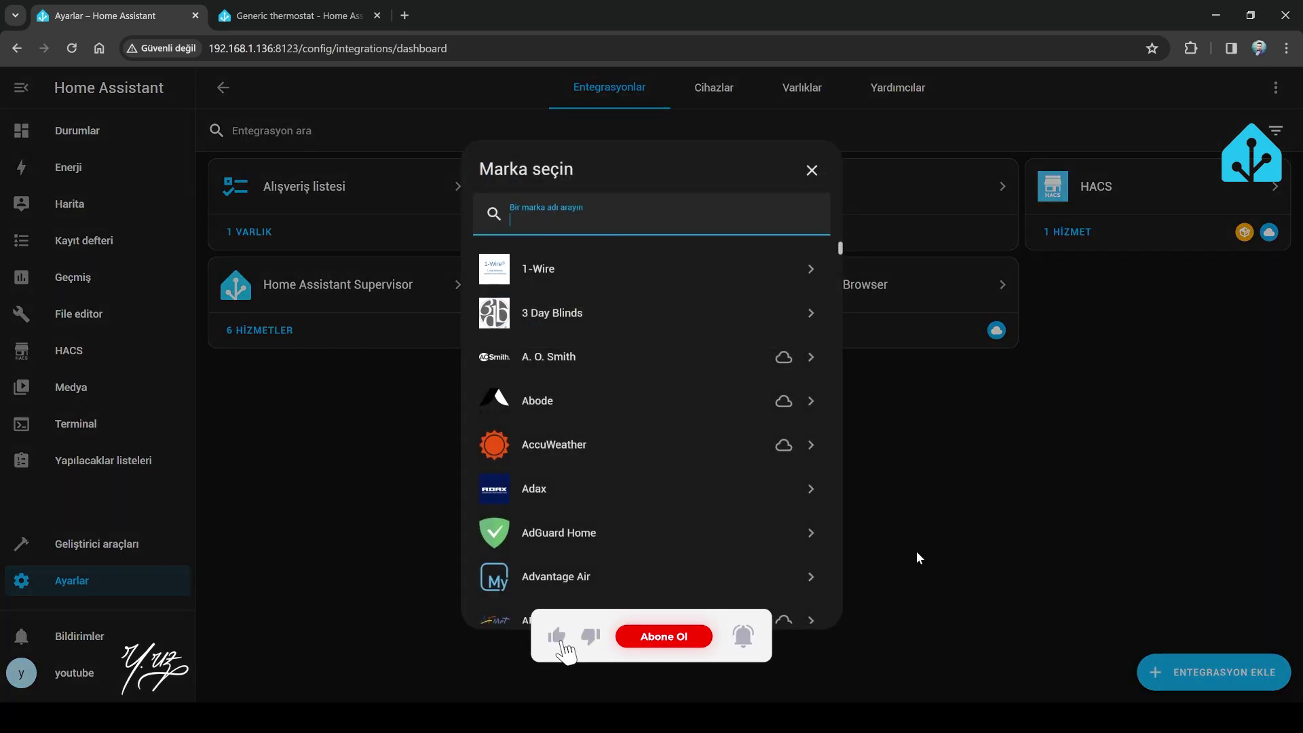
{"action": "type", "text": "bet"}
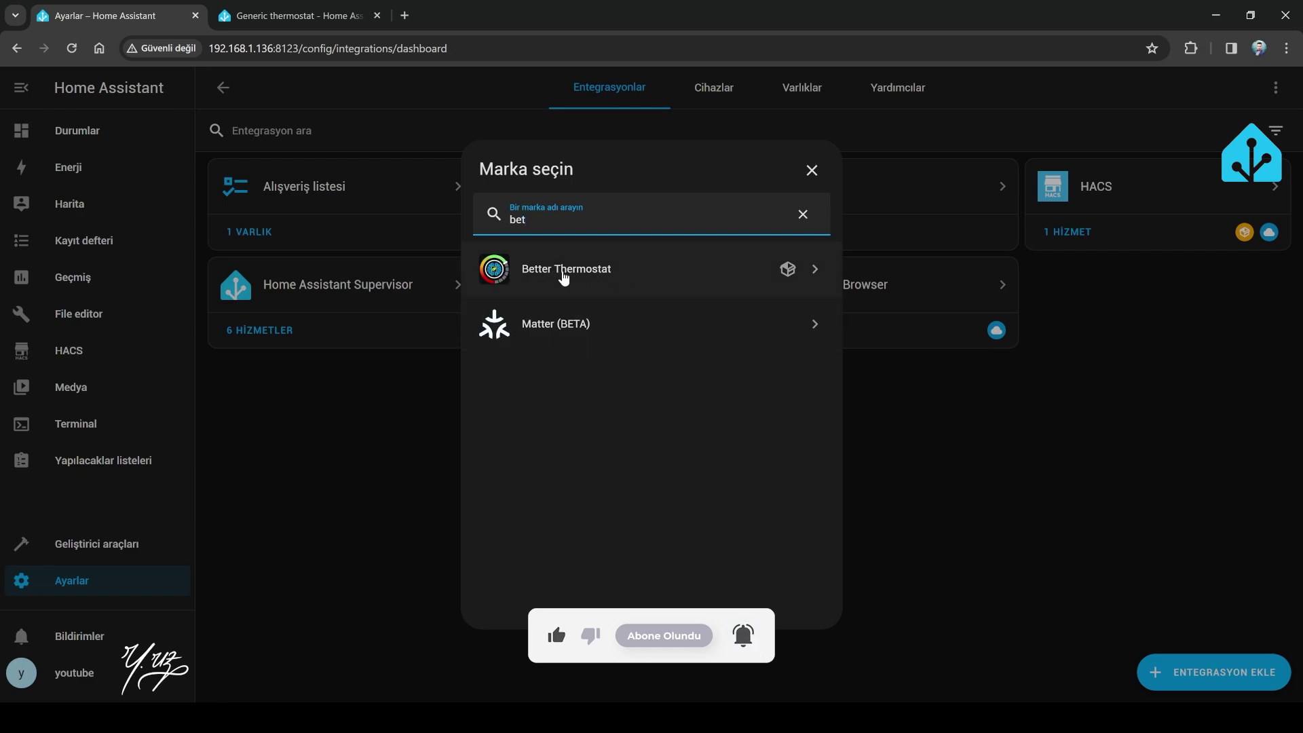
{"action": "left_click", "coordinate": [568, 271]}
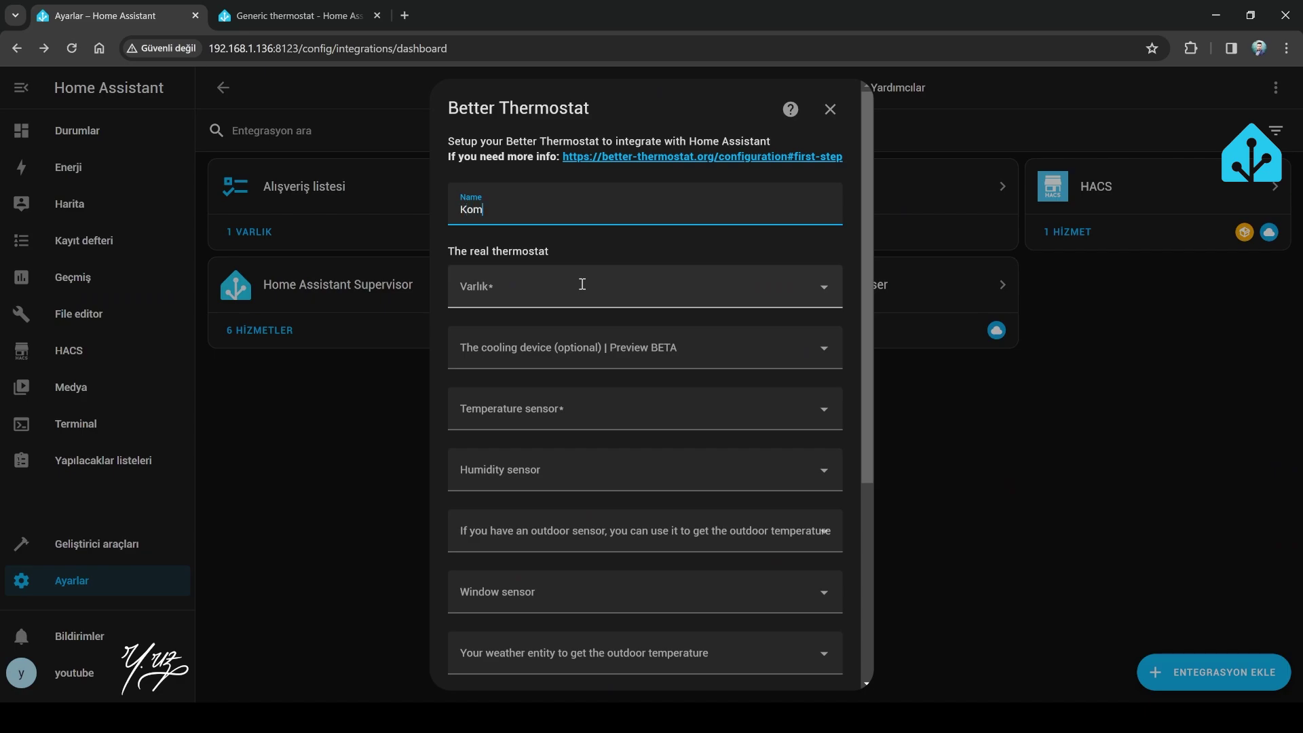
- Name the Better Thermostat "Kombi" and choose Basit Termostat as its only real thermostat
{"action": "left_click", "coordinate": [582, 283]}
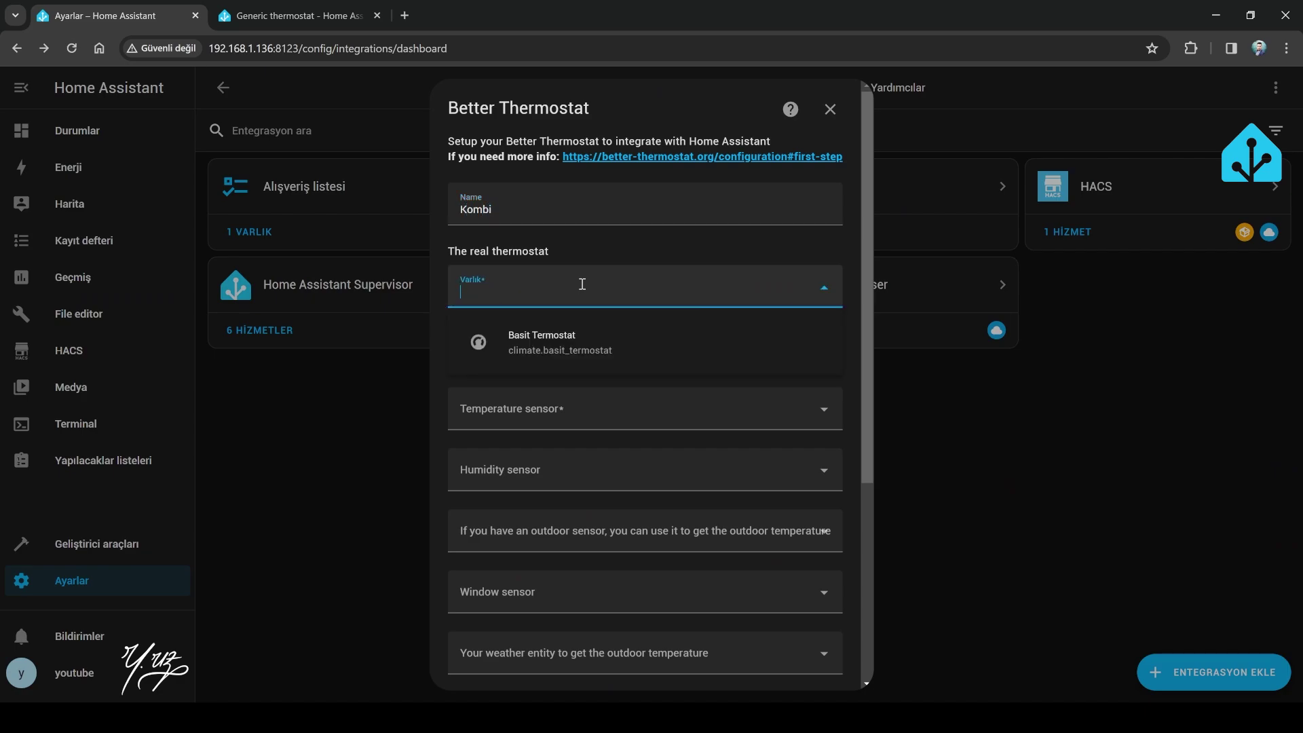
{"action": "left_click", "coordinate": [553, 345]}
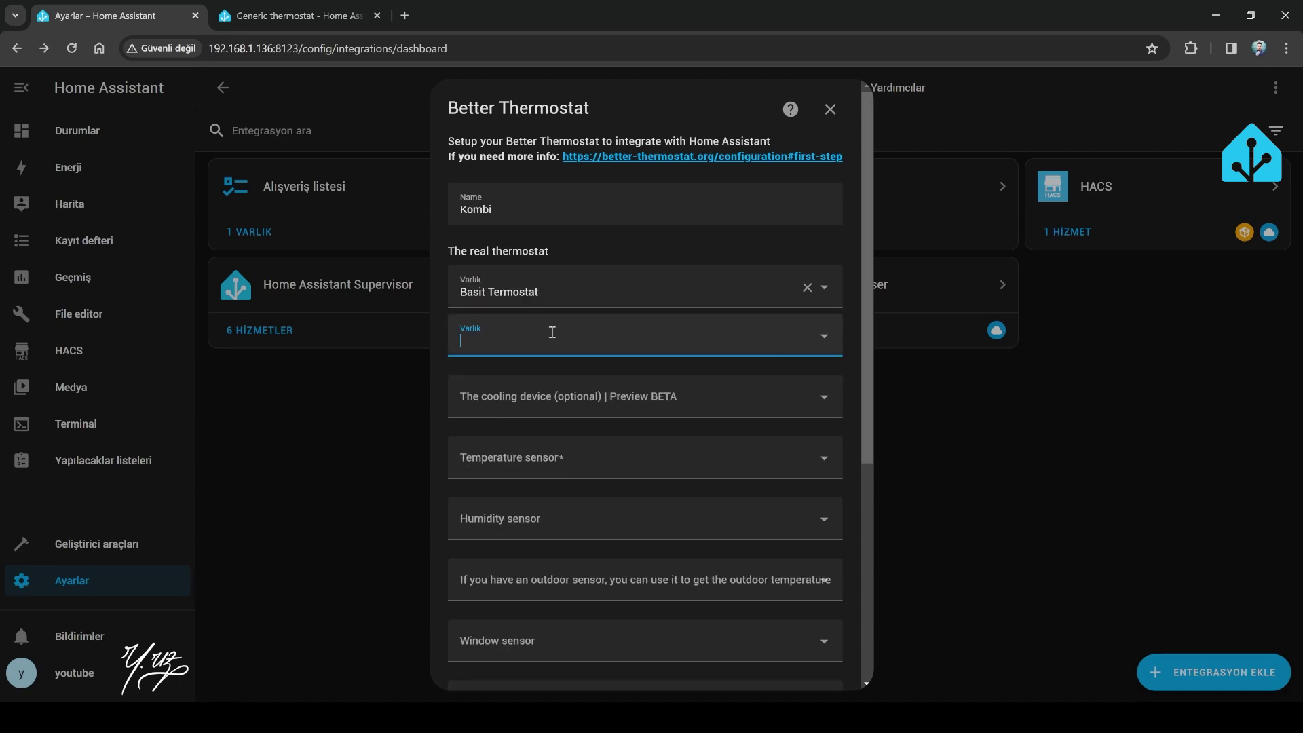
{"action": "scroll", "coordinate": [573, 384], "scroll_direction": "down", "scroll_amount": 1}
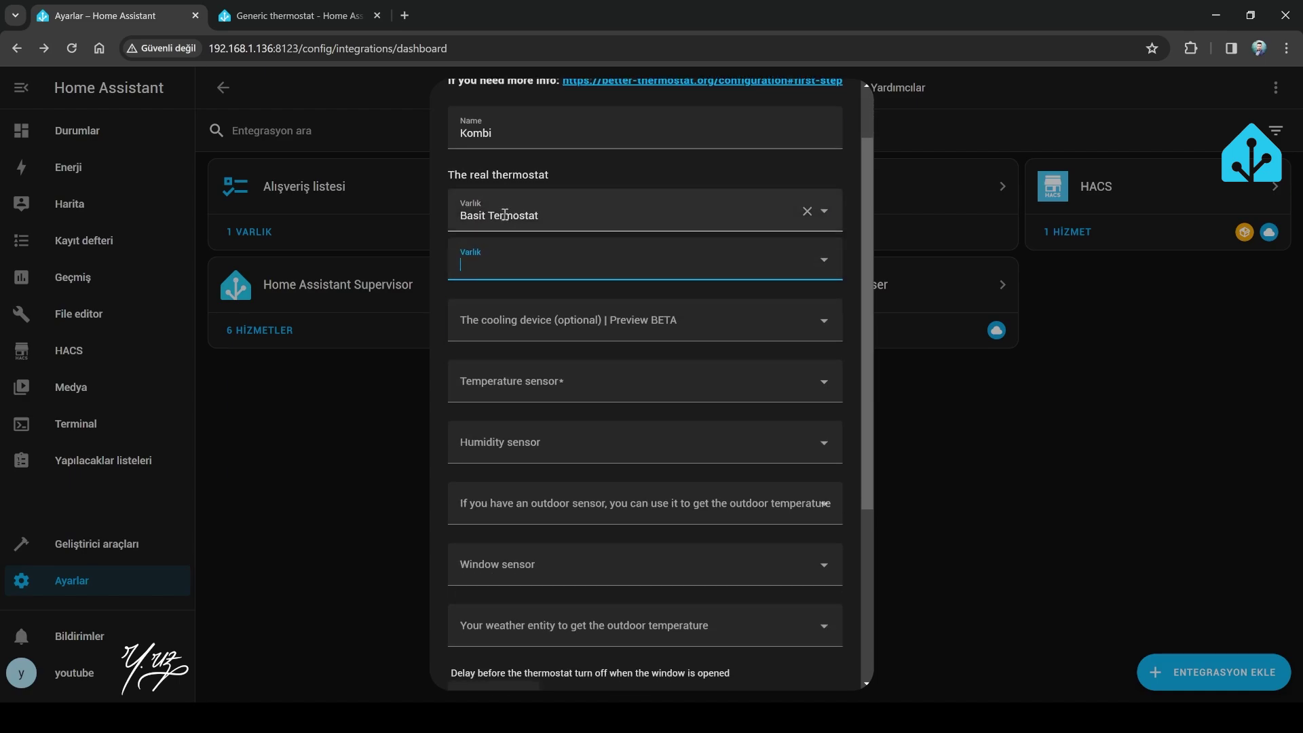
{"action": "scroll", "coordinate": [531, 309], "scroll_direction": "up", "scroll_amount": 1}
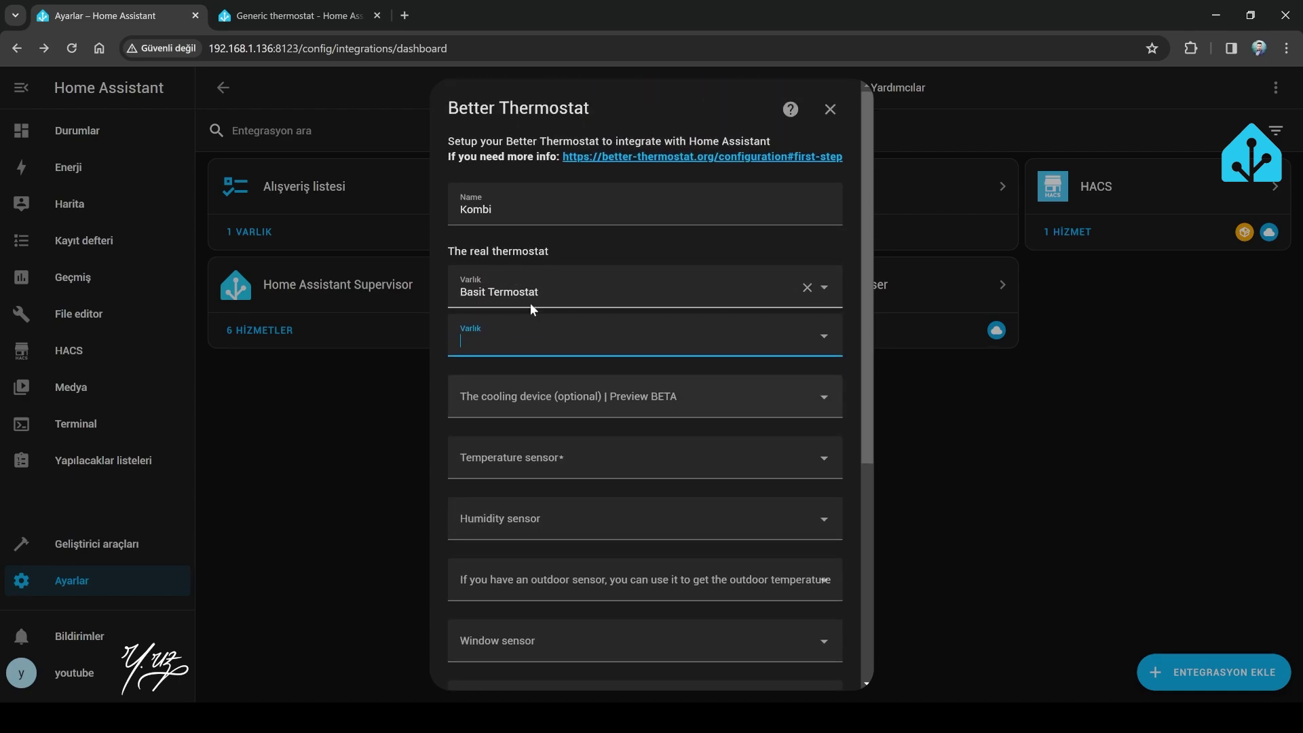
{"action": "left_click", "coordinate": [585, 252]}
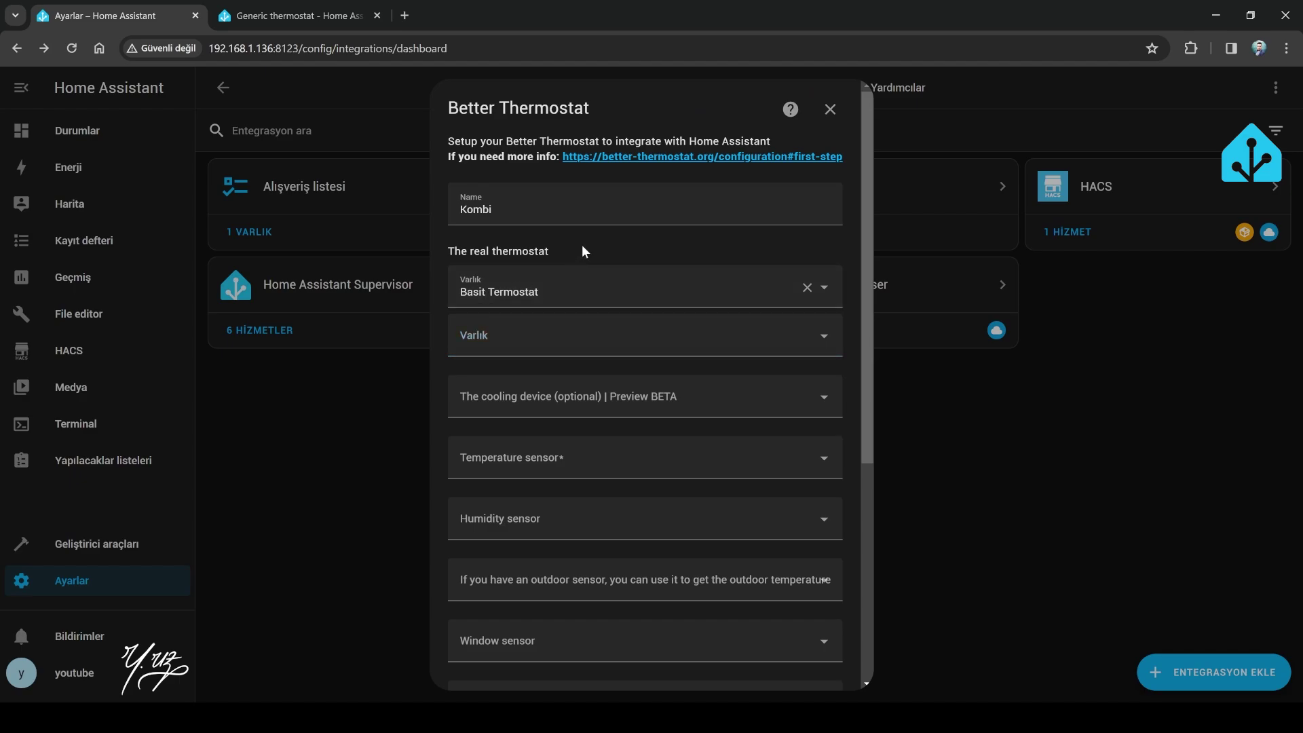
- Assign Ortalama Sıcaklık as the temperature sensor and Ortalama Nem as the humidity sensor of the Better Thermostat
{"action": "scroll", "coordinate": [519, 458], "scroll_direction": "down", "scroll_amount": 1}
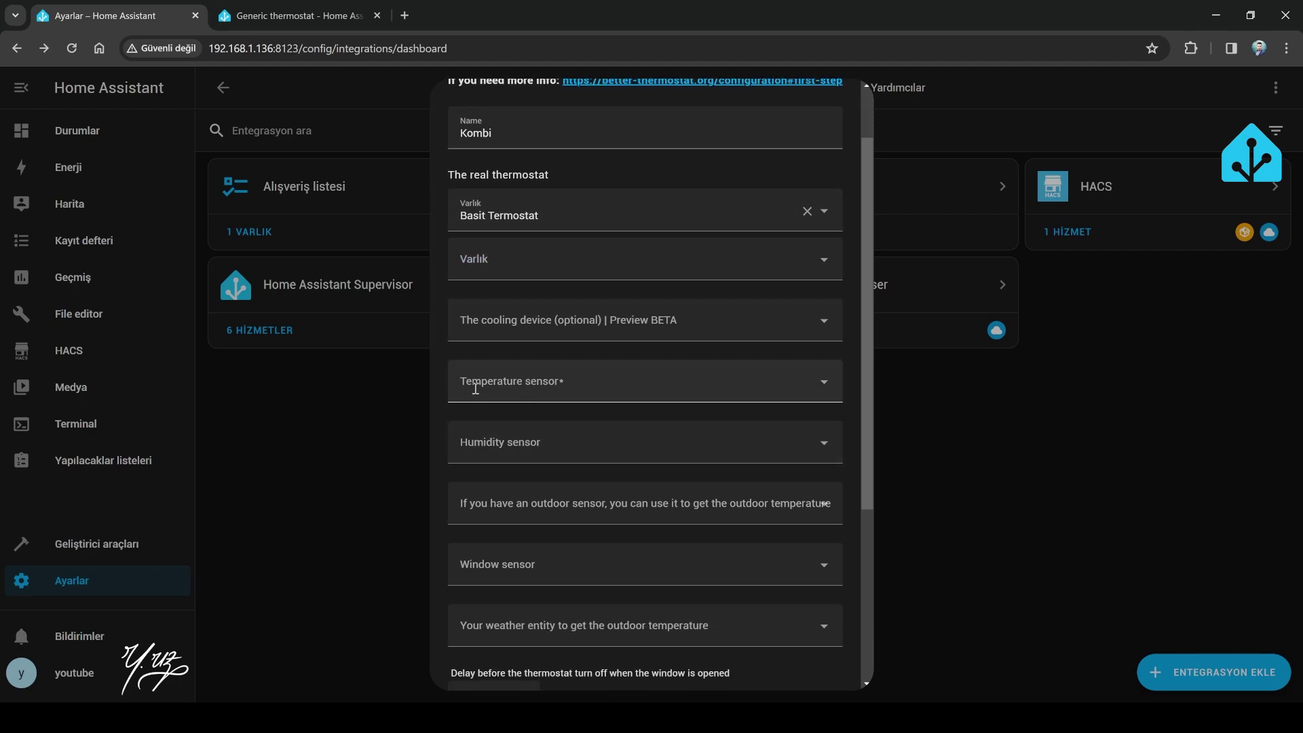
{"action": "left_click", "coordinate": [574, 387]}
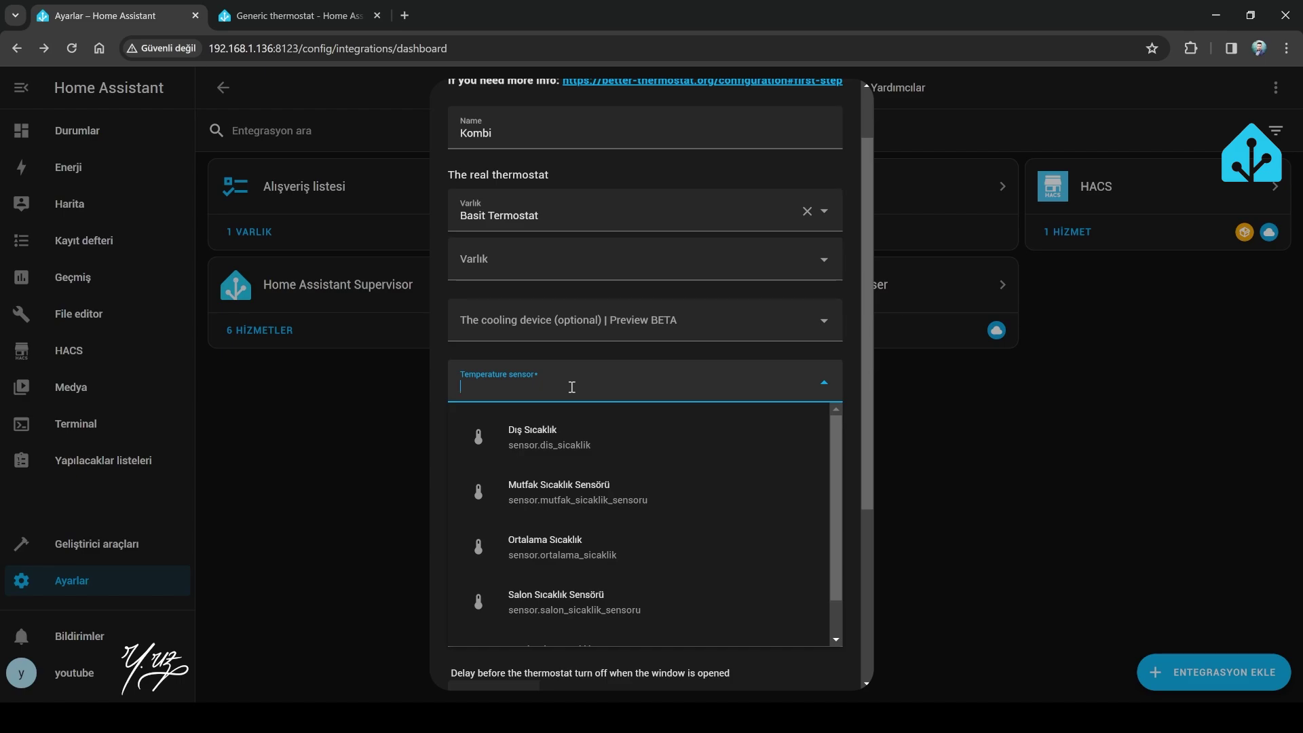
{"action": "type", "text": "or"}
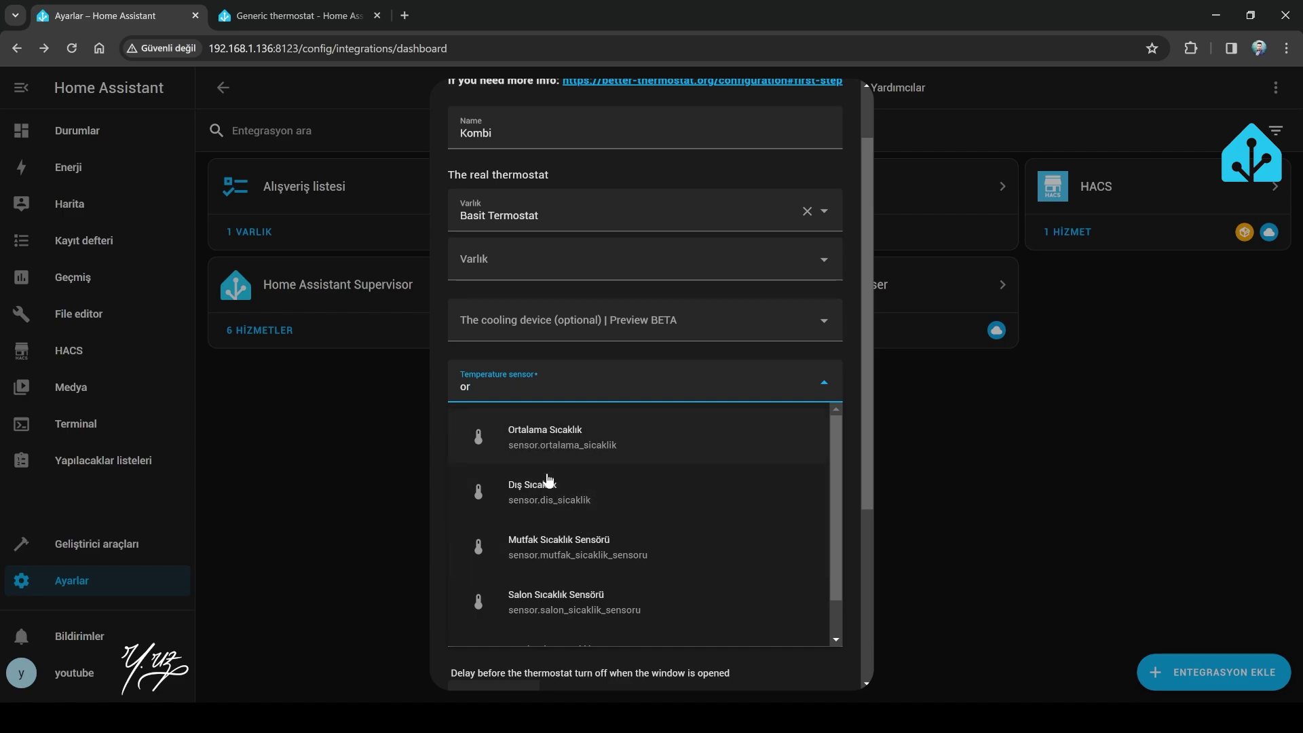
{"action": "scroll", "coordinate": [594, 499], "scroll_direction": "down", "scroll_amount": 1}
{"action": "scroll", "coordinate": [593, 532], "scroll_direction": "up", "scroll_amount": 1}
{"action": "left_click", "coordinate": [540, 436]}
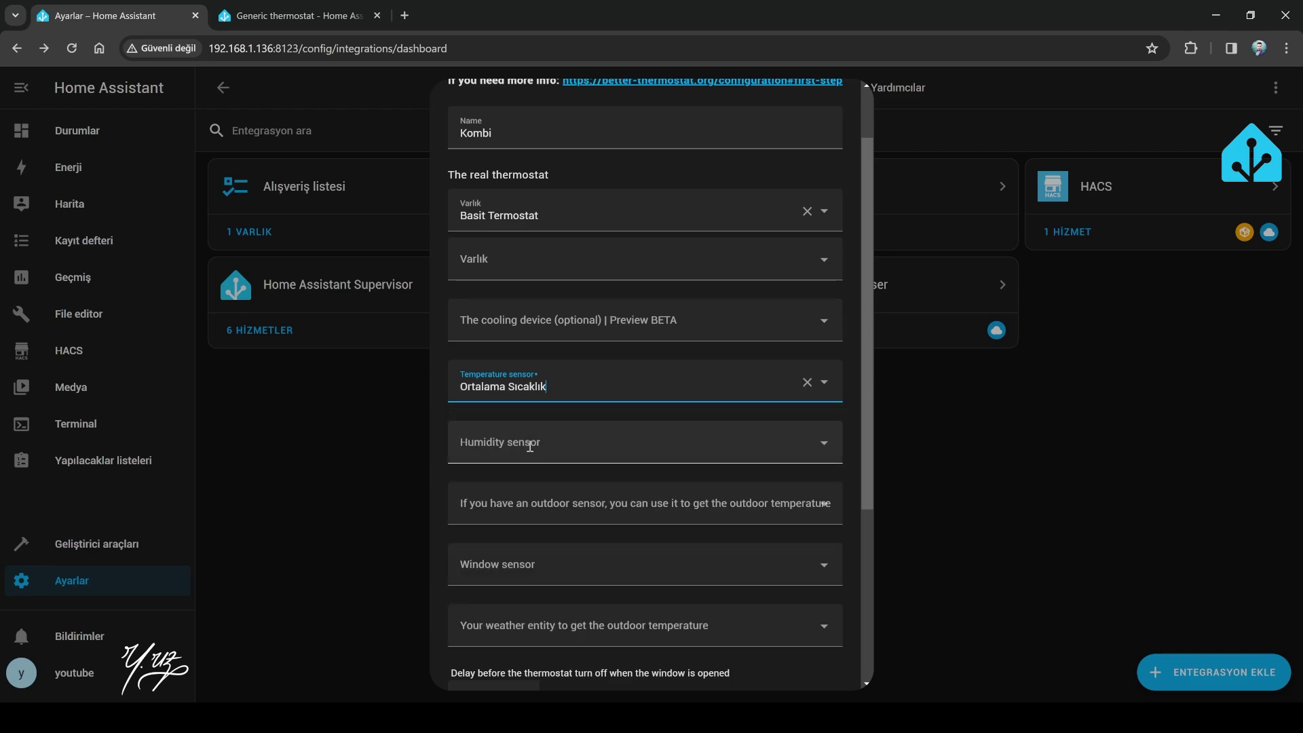
{"action": "left_click", "coordinate": [521, 448]}
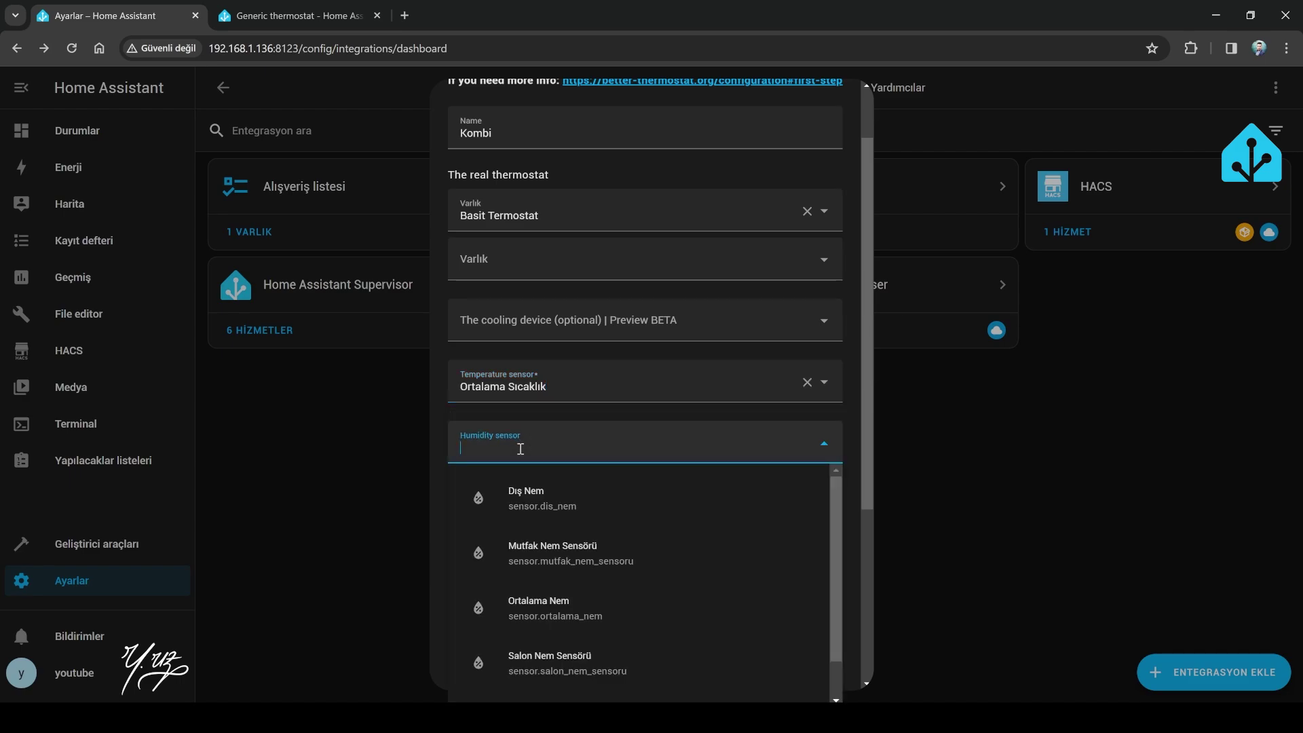
{"action": "left_click", "coordinate": [539, 606]}
- Assign Dış Sıcaklık as the outdoor sensor and Forecast Home as the weather entity, leaving the window sensor empty
{"action": "left_click", "coordinate": [550, 511]}
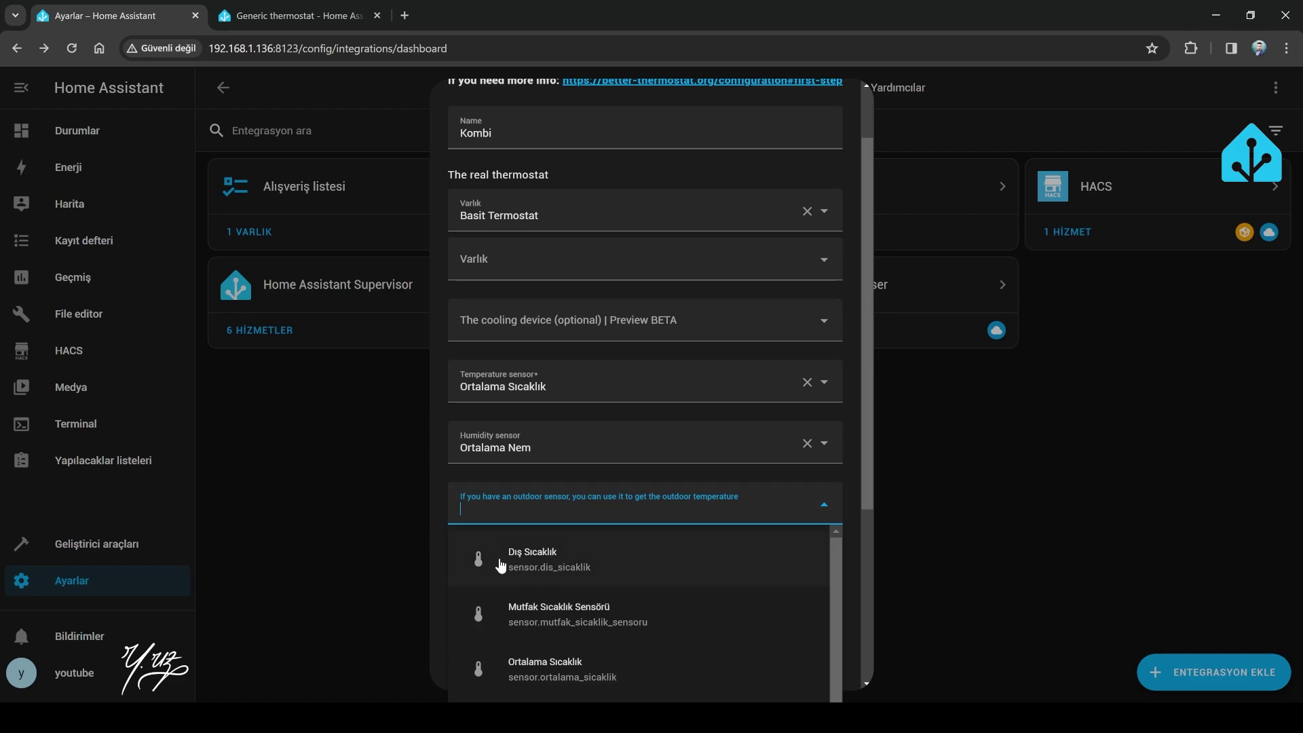
{"action": "left_click", "coordinate": [544, 560]}
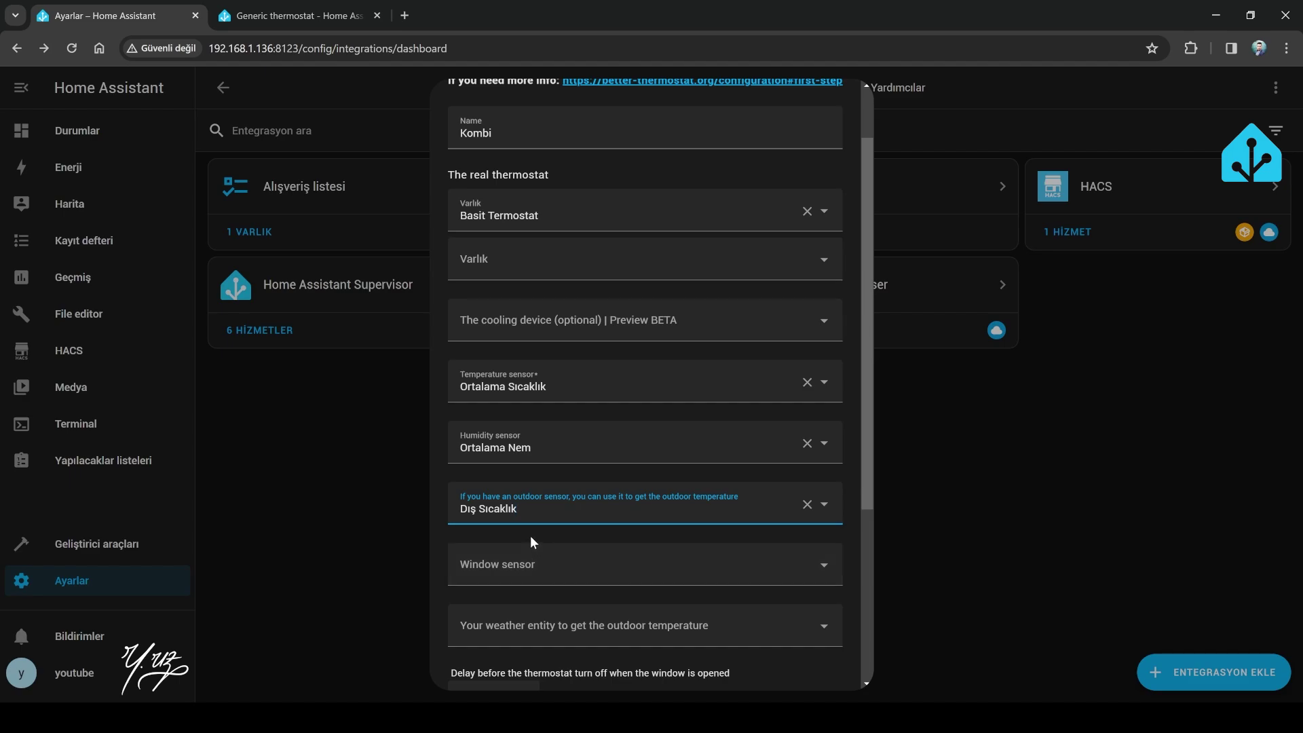
{"action": "scroll", "coordinate": [533, 541], "scroll_direction": "down", "scroll_amount": 1}
{"action": "scroll", "coordinate": [464, 506], "scroll_direction": "down", "scroll_amount": 1}
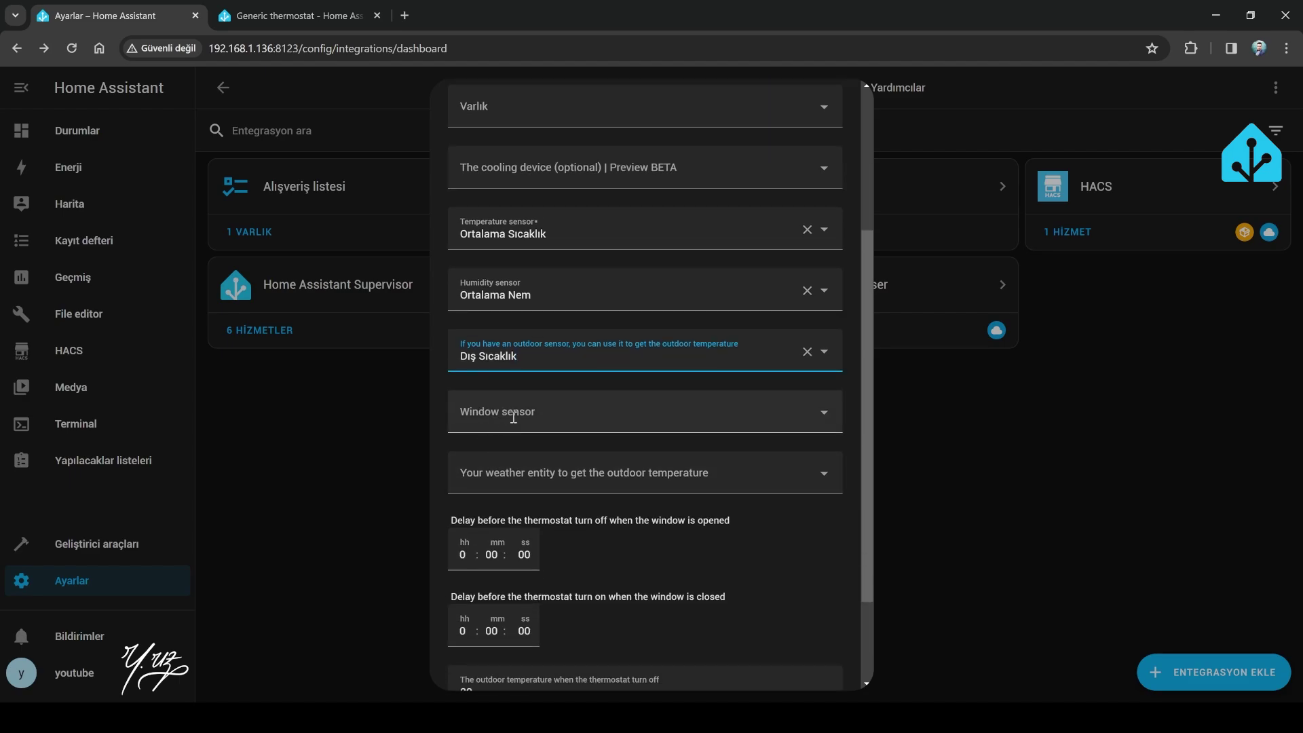
{"action": "left_click", "coordinate": [513, 418]}
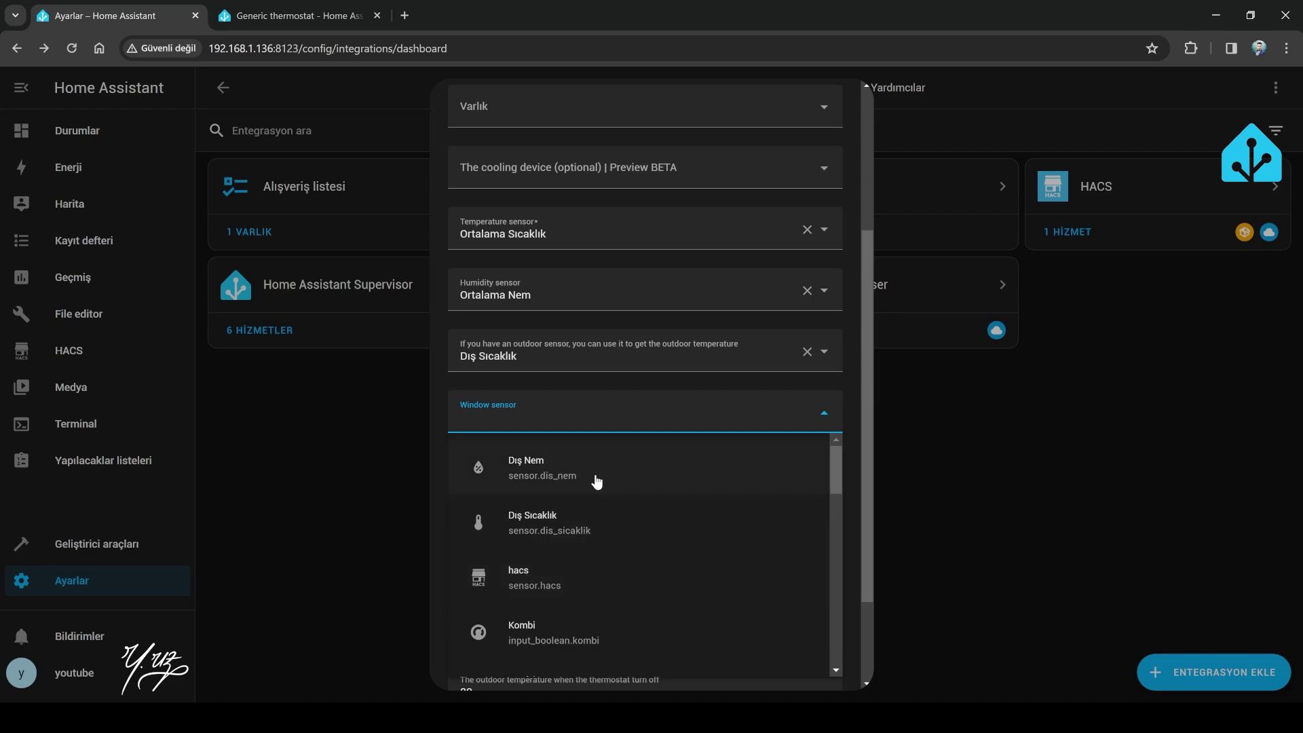
{"action": "left_click", "coordinate": [533, 392]}
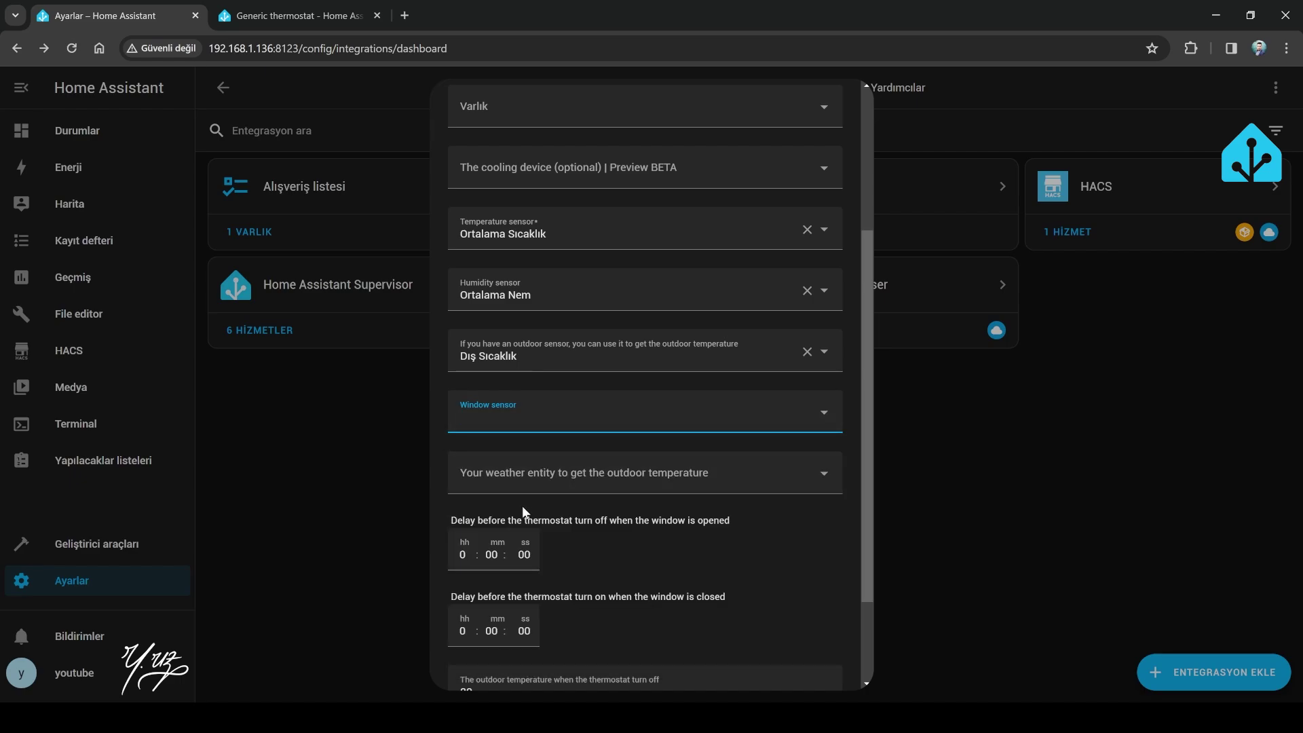
{"action": "left_click", "coordinate": [728, 485]}
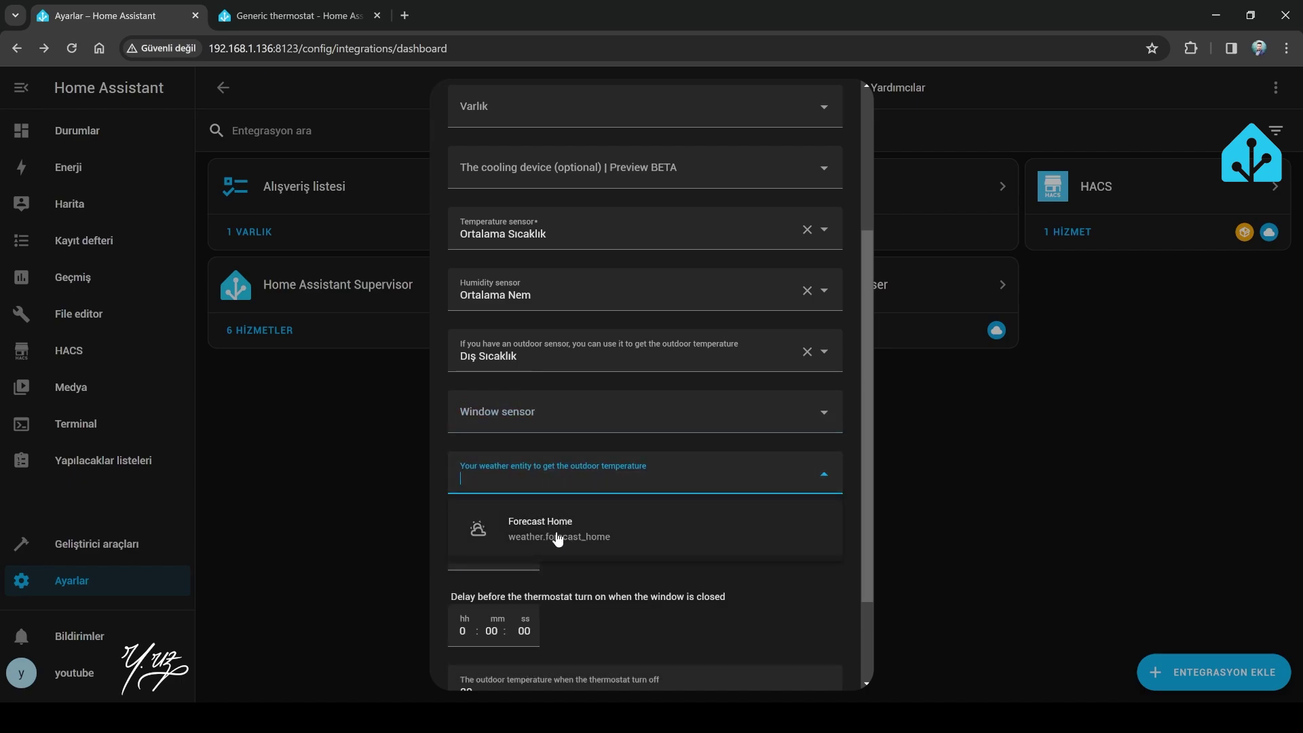
{"action": "left_click", "coordinate": [549, 530]}
{"action": "scroll", "coordinate": [616, 539], "scroll_direction": "down", "scroll_amount": 1}
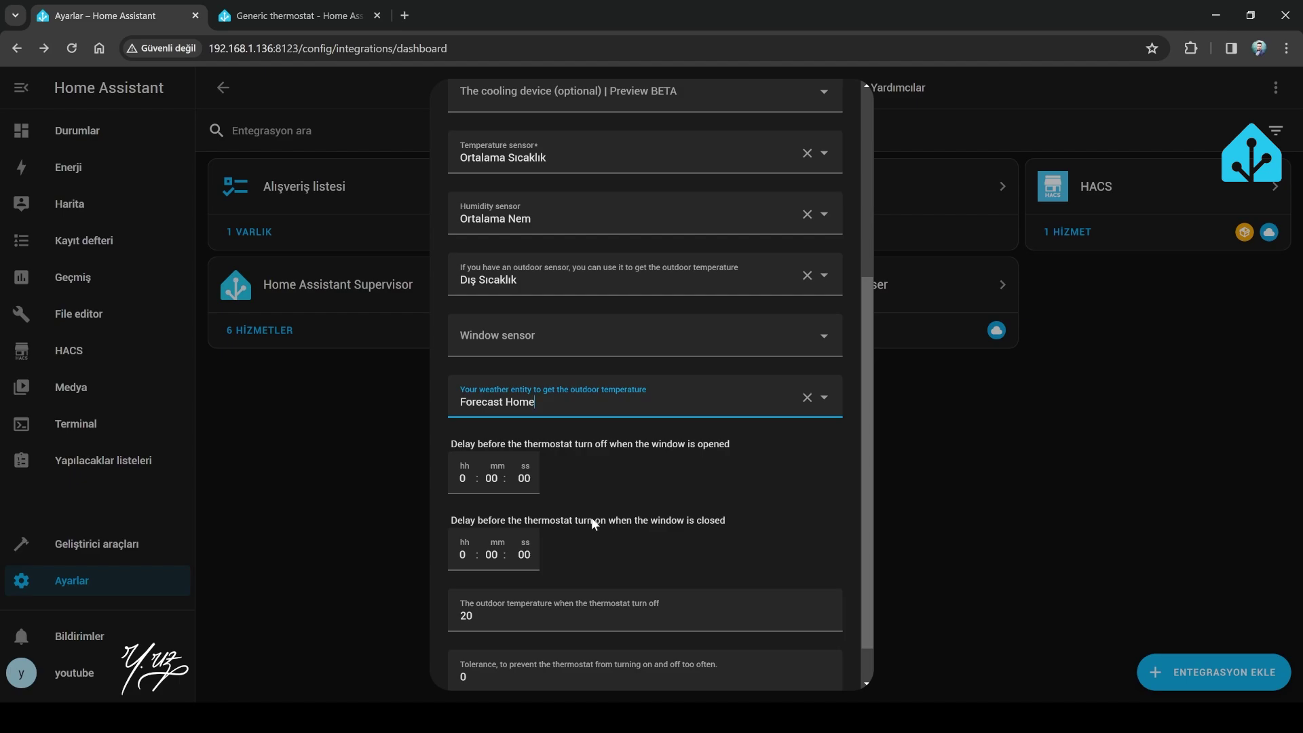
{"action": "left_click", "coordinate": [602, 502]}
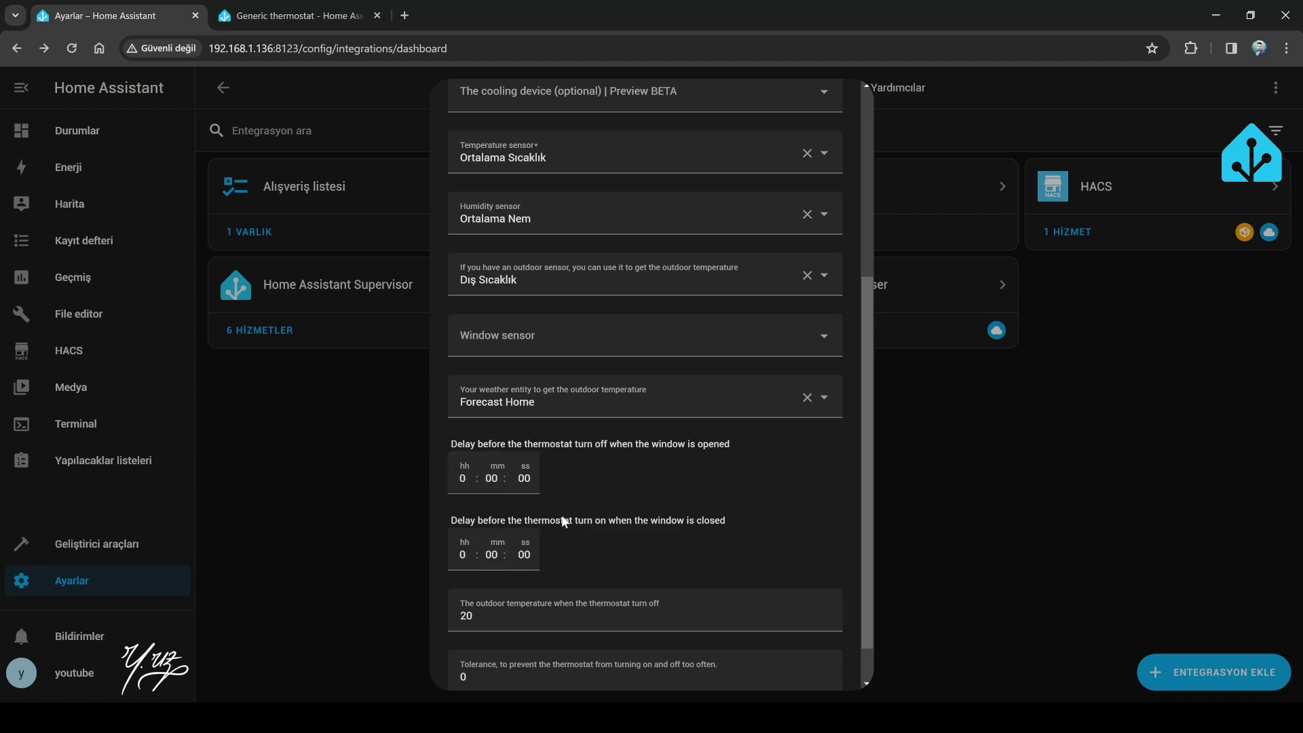
- Set the switching tolerance to 0.5, keep the outdoor turn-off temperature at 20, and continue to the calibration settings
{"action": "scroll", "coordinate": [563, 519], "scroll_direction": "down", "scroll_amount": 1}
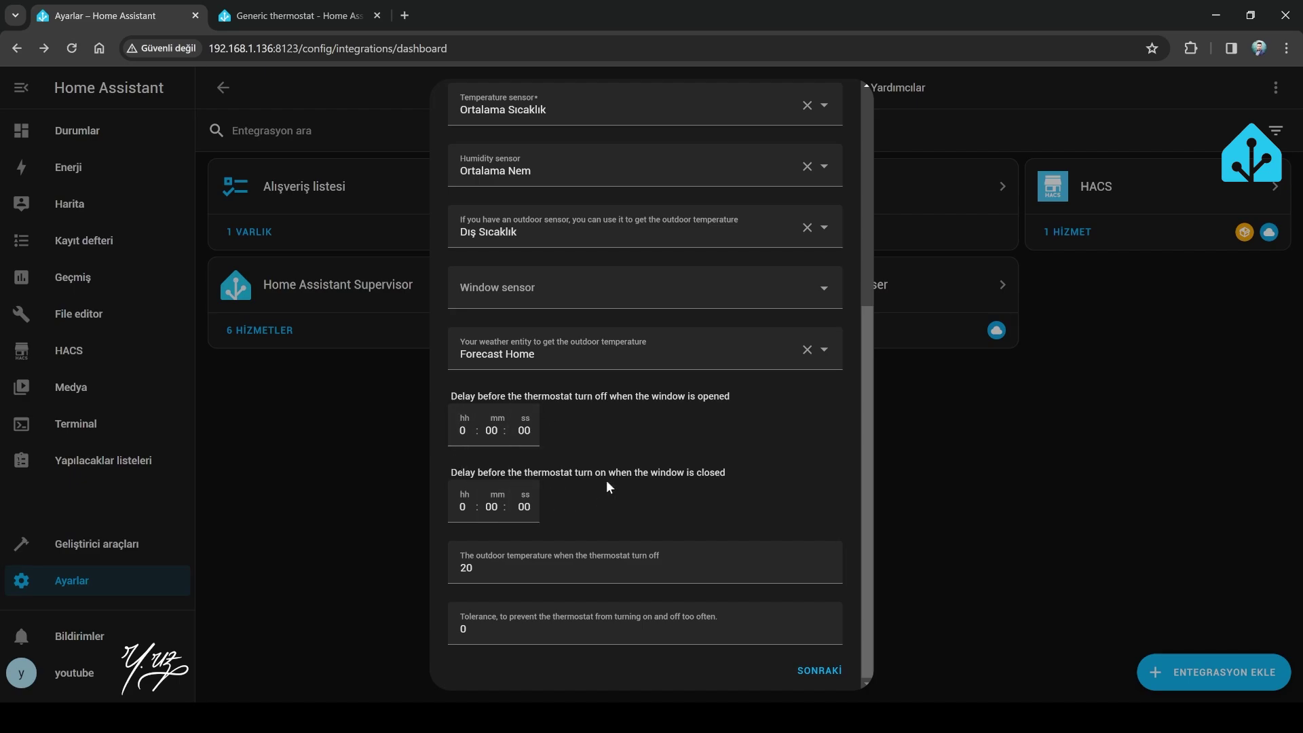
{"action": "left_click", "coordinate": [517, 562]}
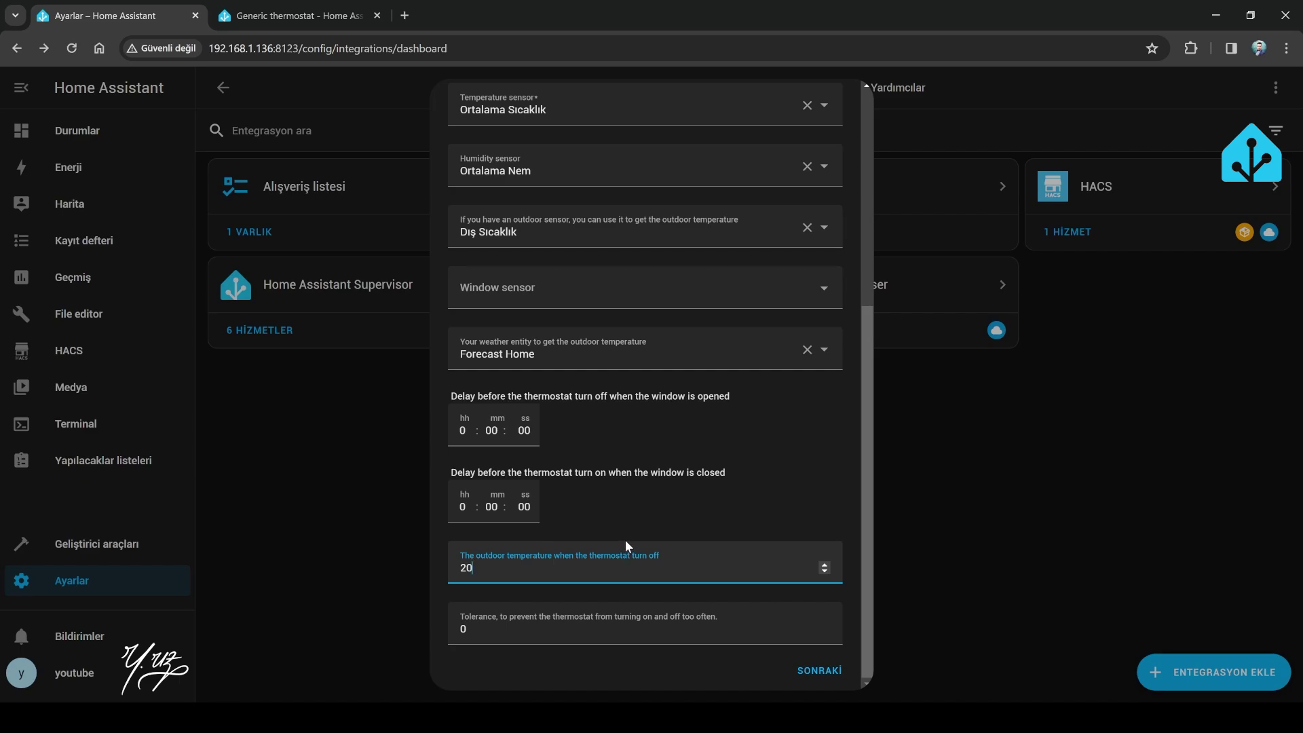
{"action": "left_click", "coordinate": [522, 631]}
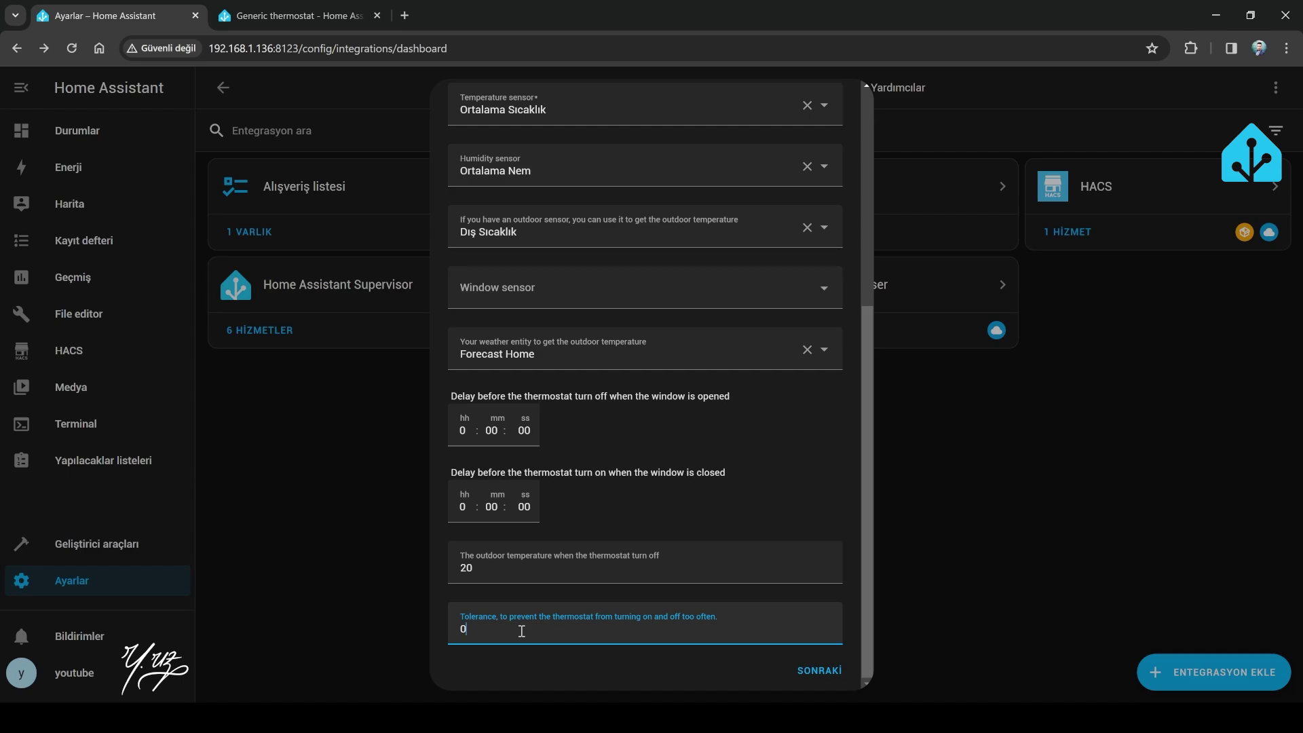
{"action": "type", "text": ".5"}
{"action": "left_click_drag", "start_coordinate": [522, 631], "coordinate": [452, 636]}
{"action": "type", "text": "1"}
{"action": "type", "text": "0"}
{"action": "key", "text": "BackSpace"}
{"action": "type", "text": "1"}
{"action": "key", "text": "BackSpace"}
{"action": "type", "text": "0.5"}
{"action": "left_click", "coordinate": [828, 671]}
- Accept Target Temperature Based calibration with AI Time Based mode, leave all options unchecked, and finish the integration setup
{"action": "scroll", "coordinate": [733, 547], "scroll_direction": "down", "scroll_amount": 2}
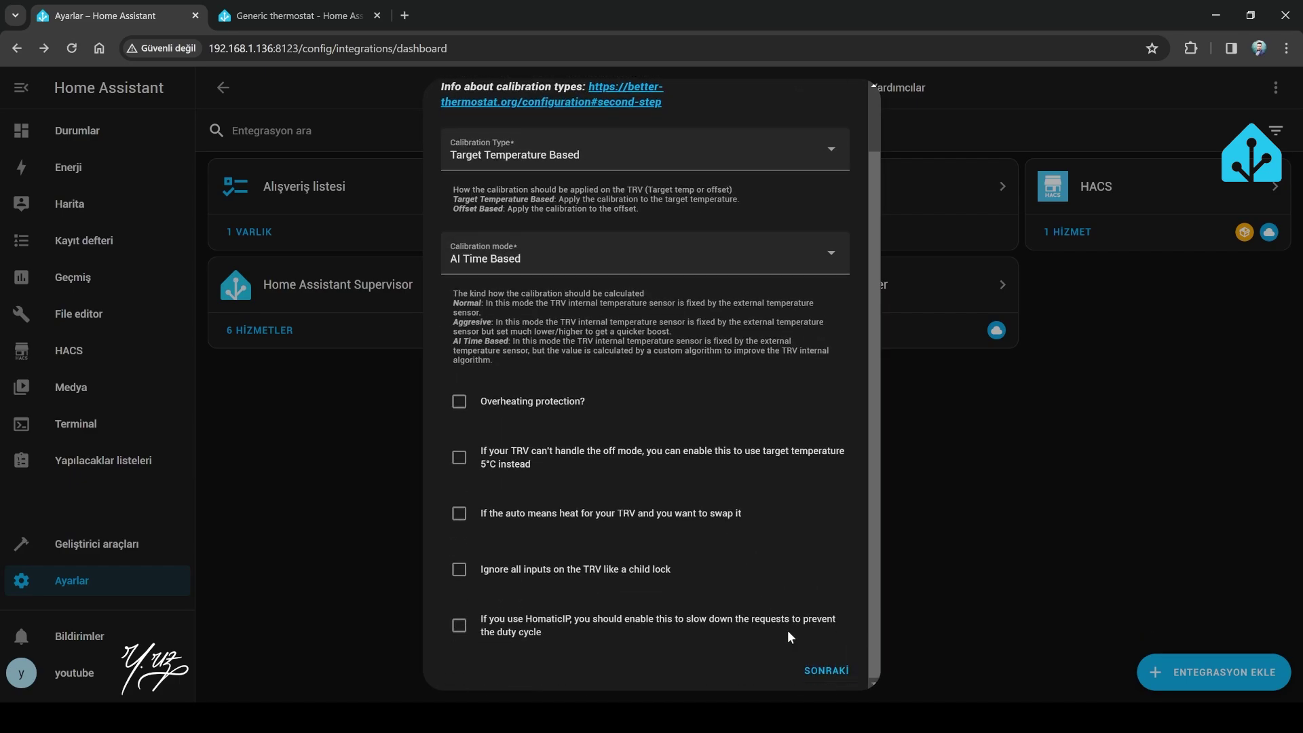
{"action": "scroll", "coordinate": [682, 470], "scroll_direction": "up", "scroll_amount": 2}
{"action": "scroll", "coordinate": [633, 542], "scroll_direction": "down", "scroll_amount": 2}
{"action": "left_click", "coordinate": [826, 671]}
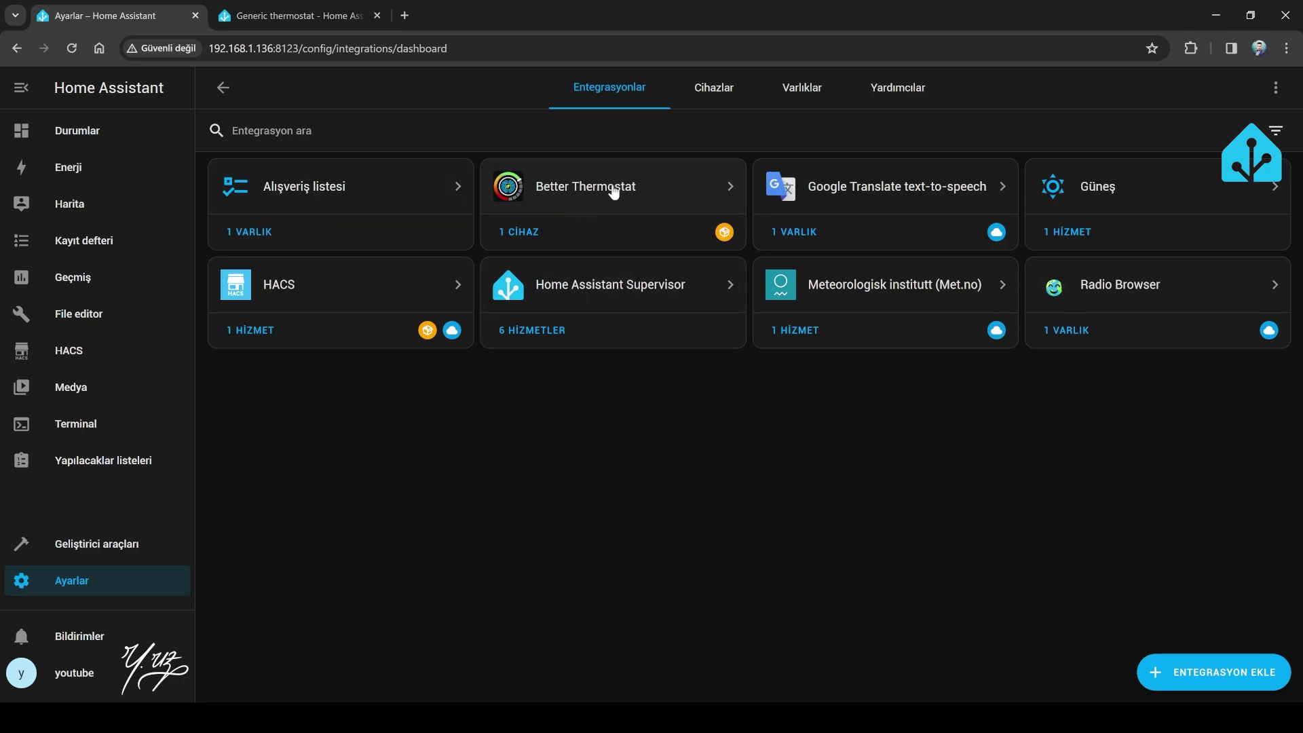
- Add a Better Thermostat Climate Card to the Home view of the Durumlar dashboard
{"action": "left_click", "coordinate": [104, 131]}
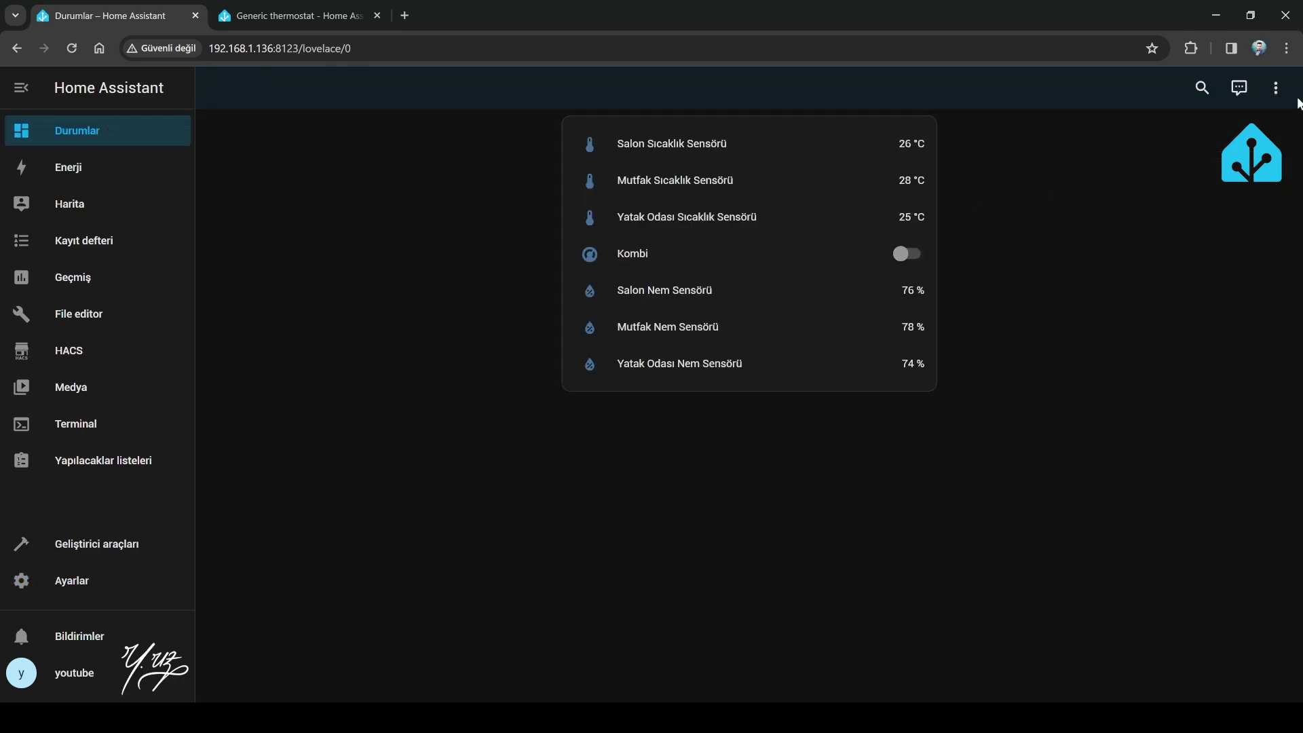
{"action": "left_click", "coordinate": [1276, 88]}
{"action": "left_click", "coordinate": [1189, 150]}
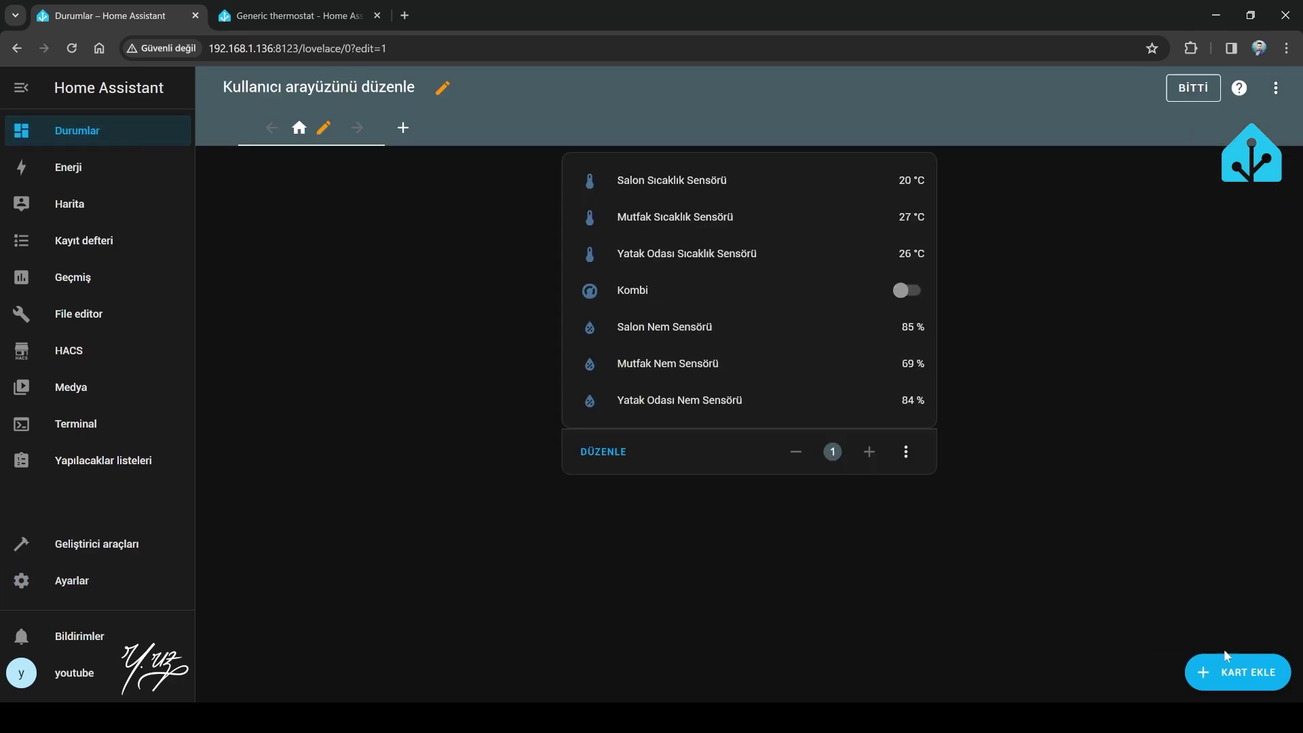
{"action": "left_click", "coordinate": [1211, 668]}
{"action": "left_click", "coordinate": [383, 197]}
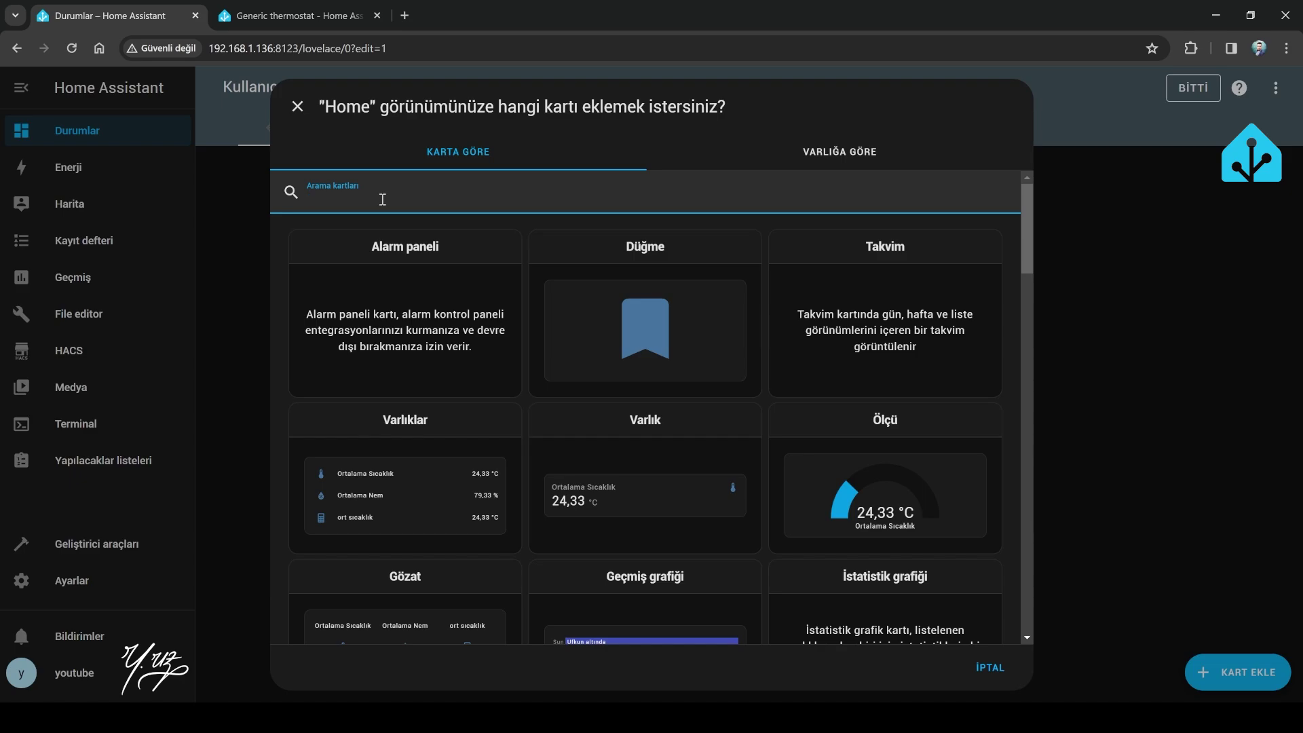
{"action": "type", "text": "bet"}
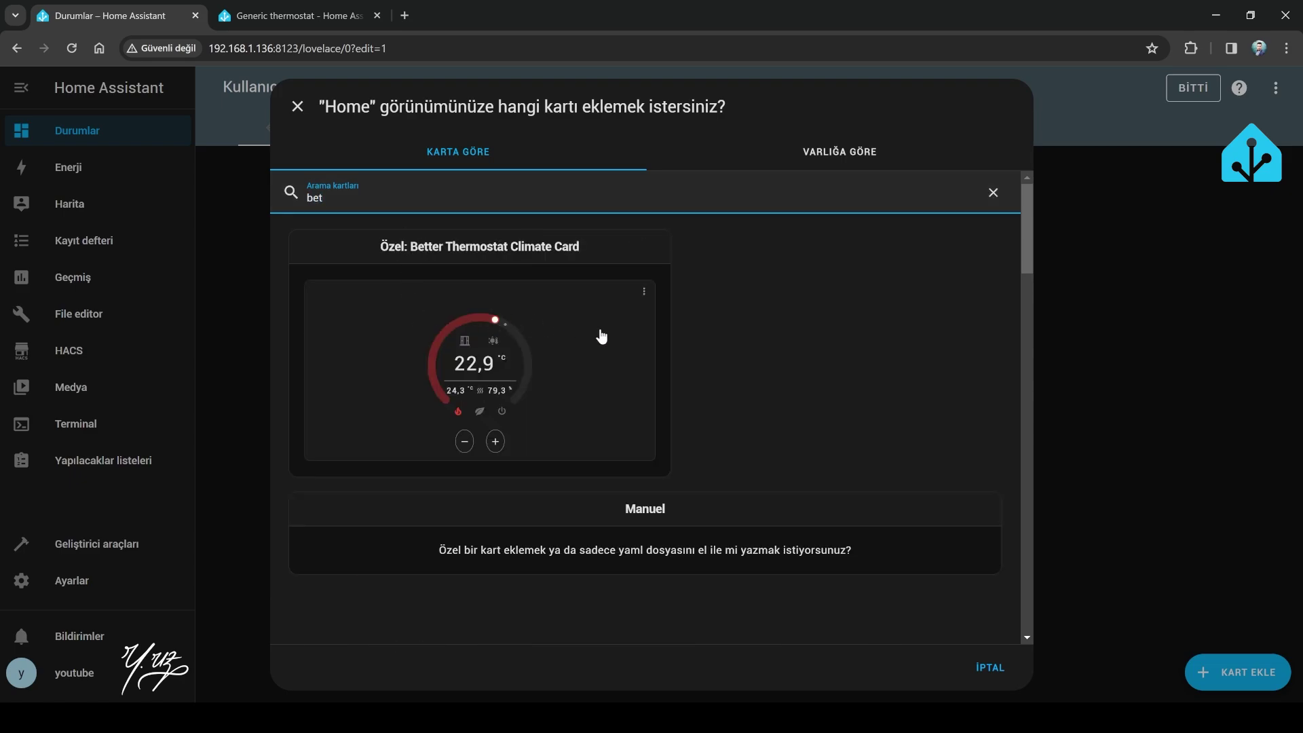
{"action": "left_click", "coordinate": [556, 339]}
- Name the card "Kombi", set its eco temperature to 23, and turn on eco mode in the card preview
{"action": "left_click", "coordinate": [330, 265]}
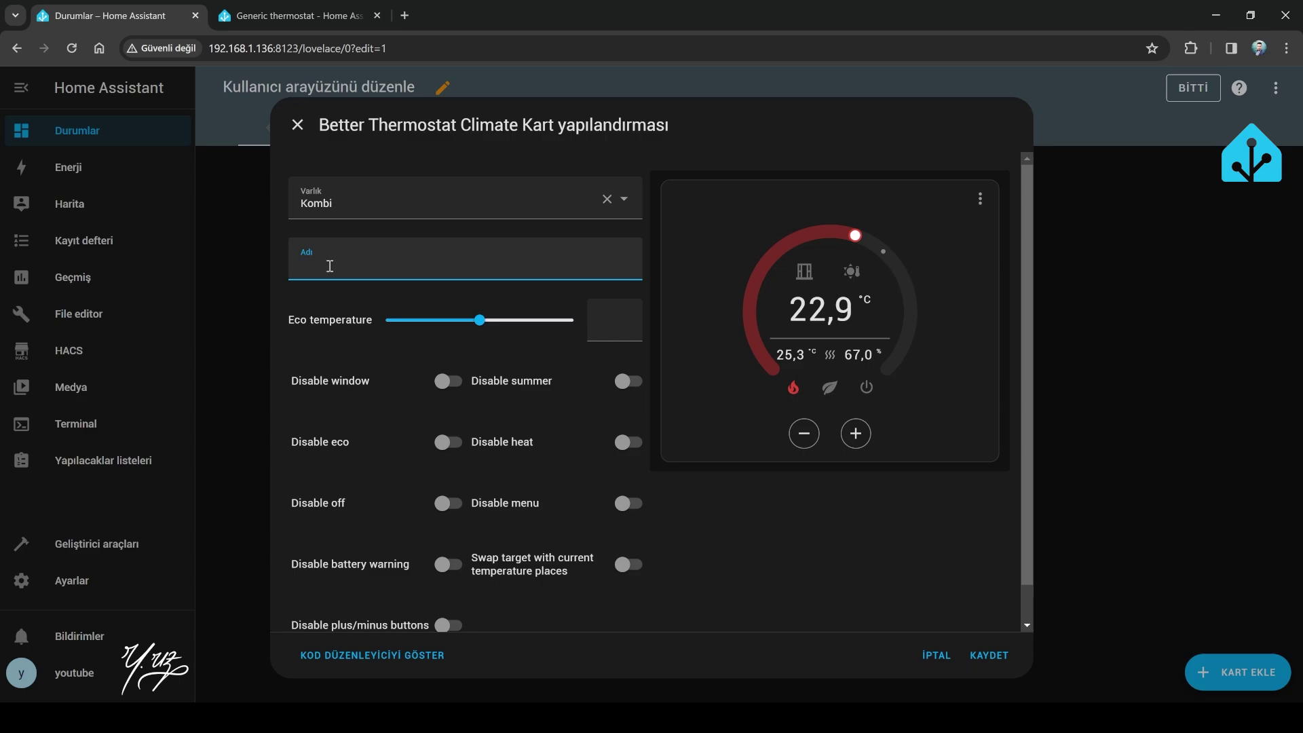
{"action": "type", "text": "Kombi"}
{"action": "left_click", "coordinate": [616, 323]}
{"action": "type", "text": "23"}
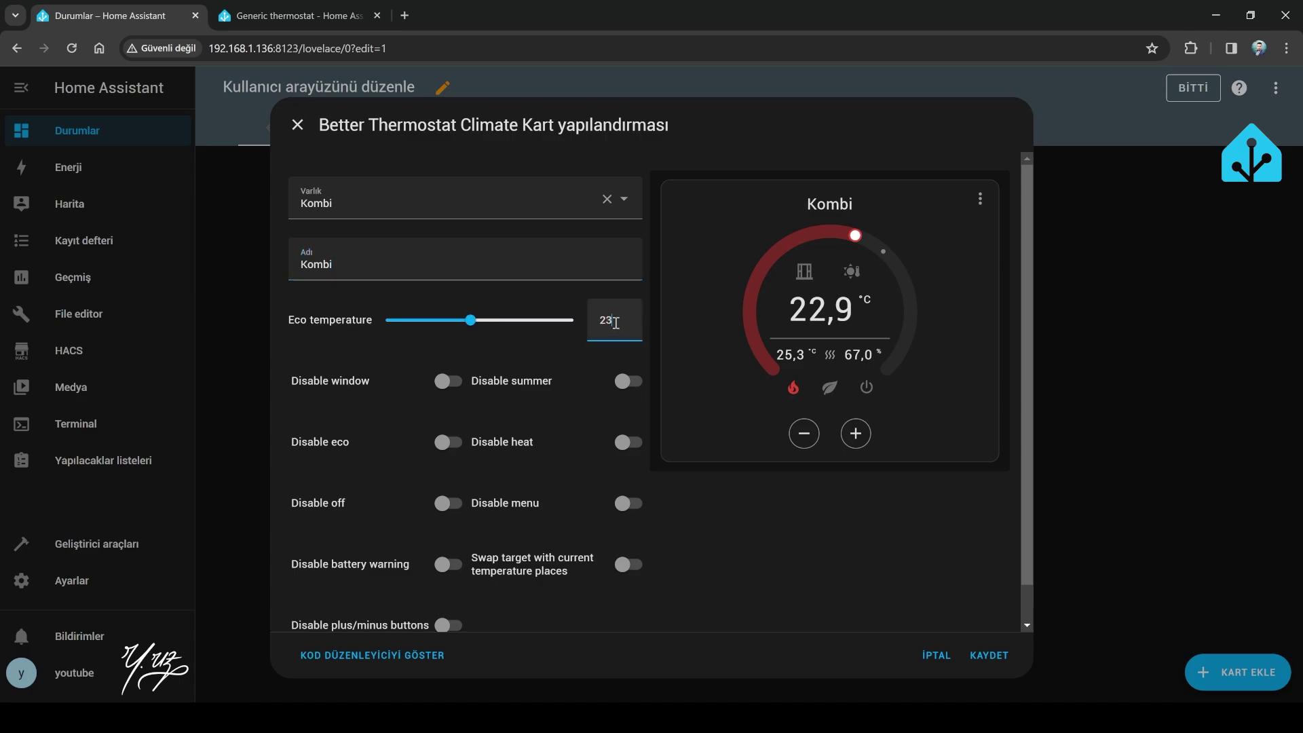
{"action": "left_click", "coordinate": [833, 391]}
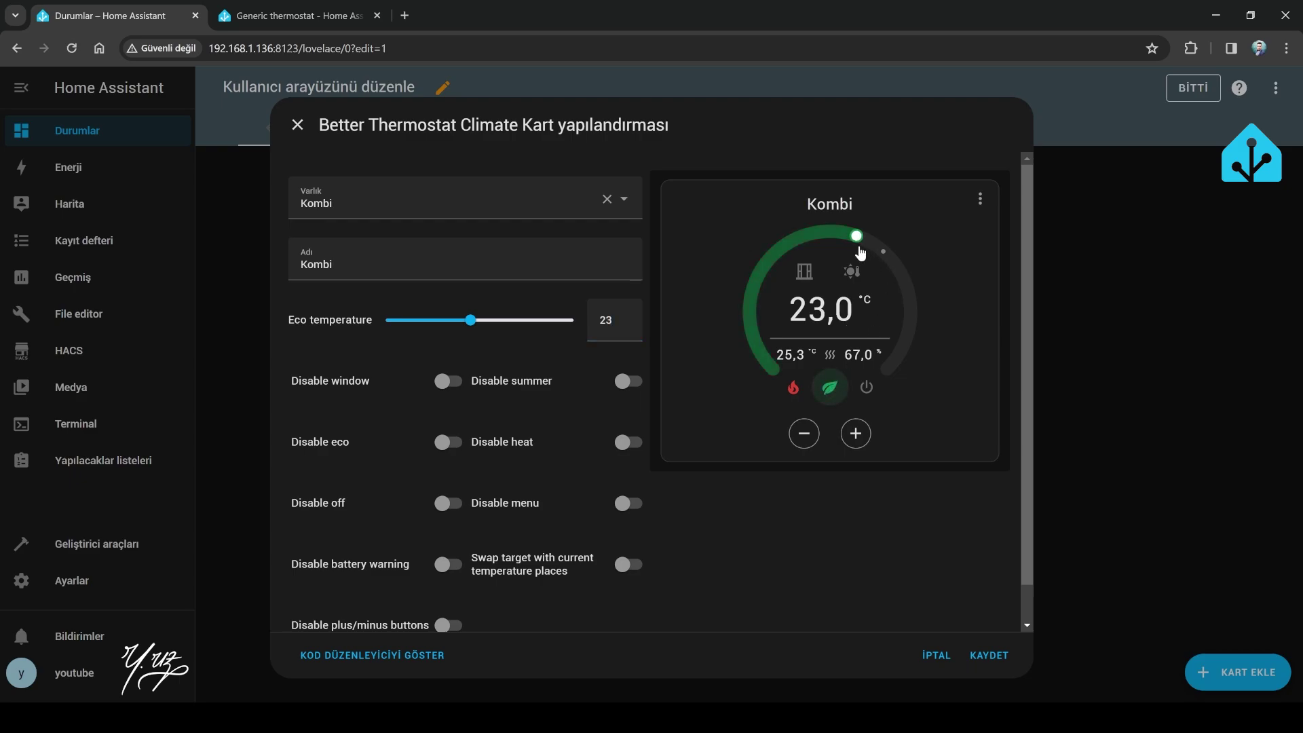
- Turn off eco mode in the Kombi card preview and enable the Disable window option, leaving Disable eco off
{"action": "left_click", "coordinate": [830, 388]}
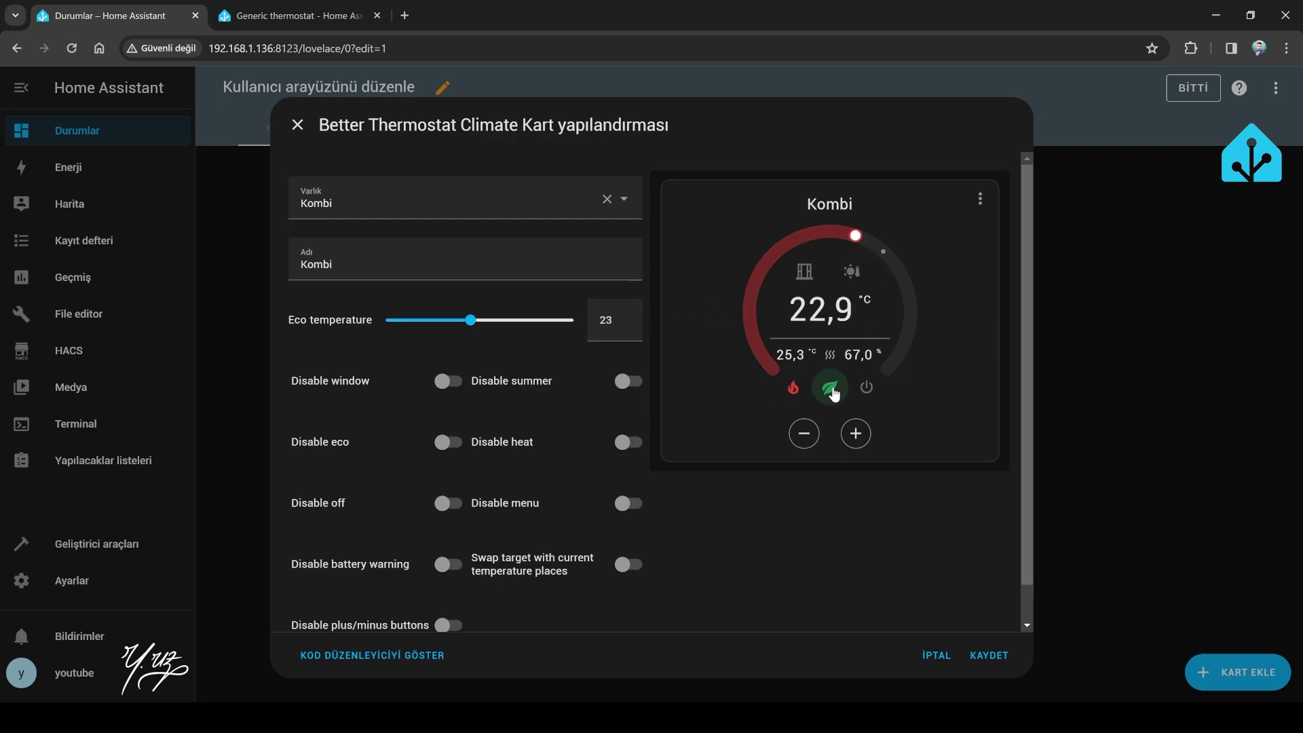
{"action": "left_click", "coordinate": [449, 445]}
{"action": "left_click", "coordinate": [450, 444]}
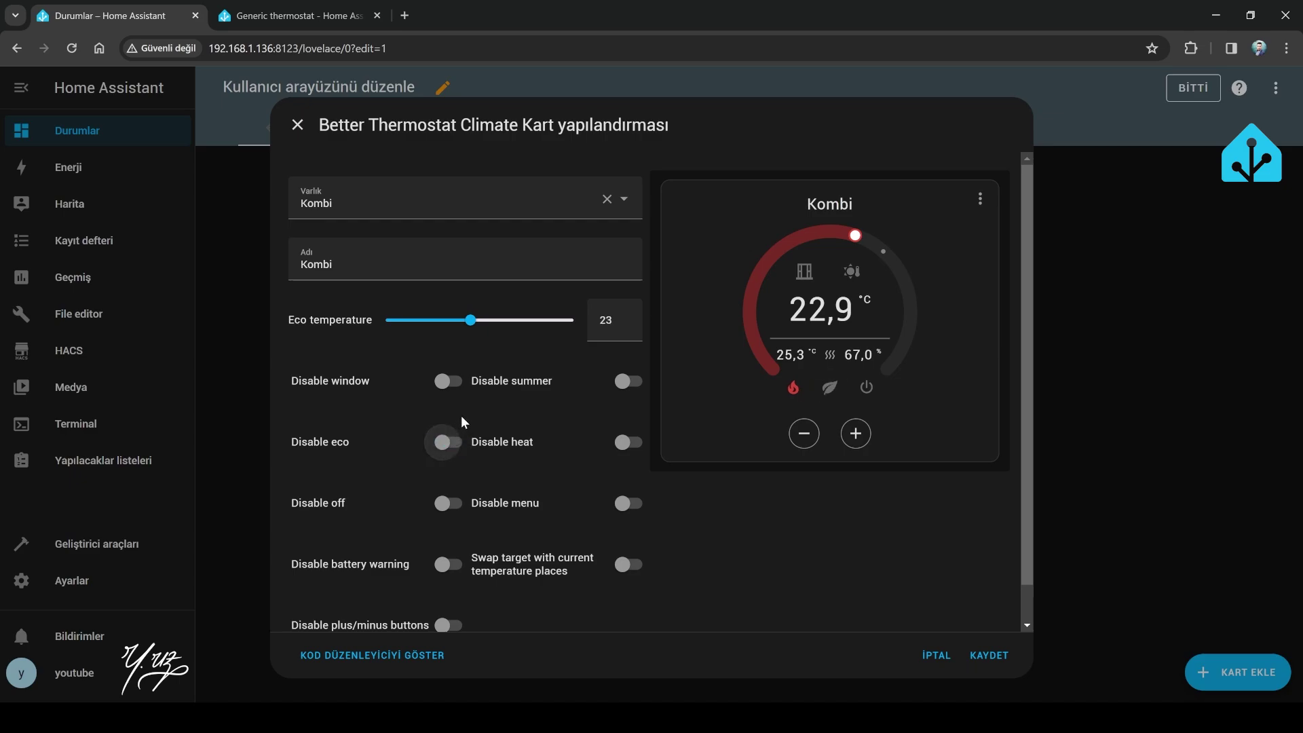
{"action": "left_click", "coordinate": [446, 384]}
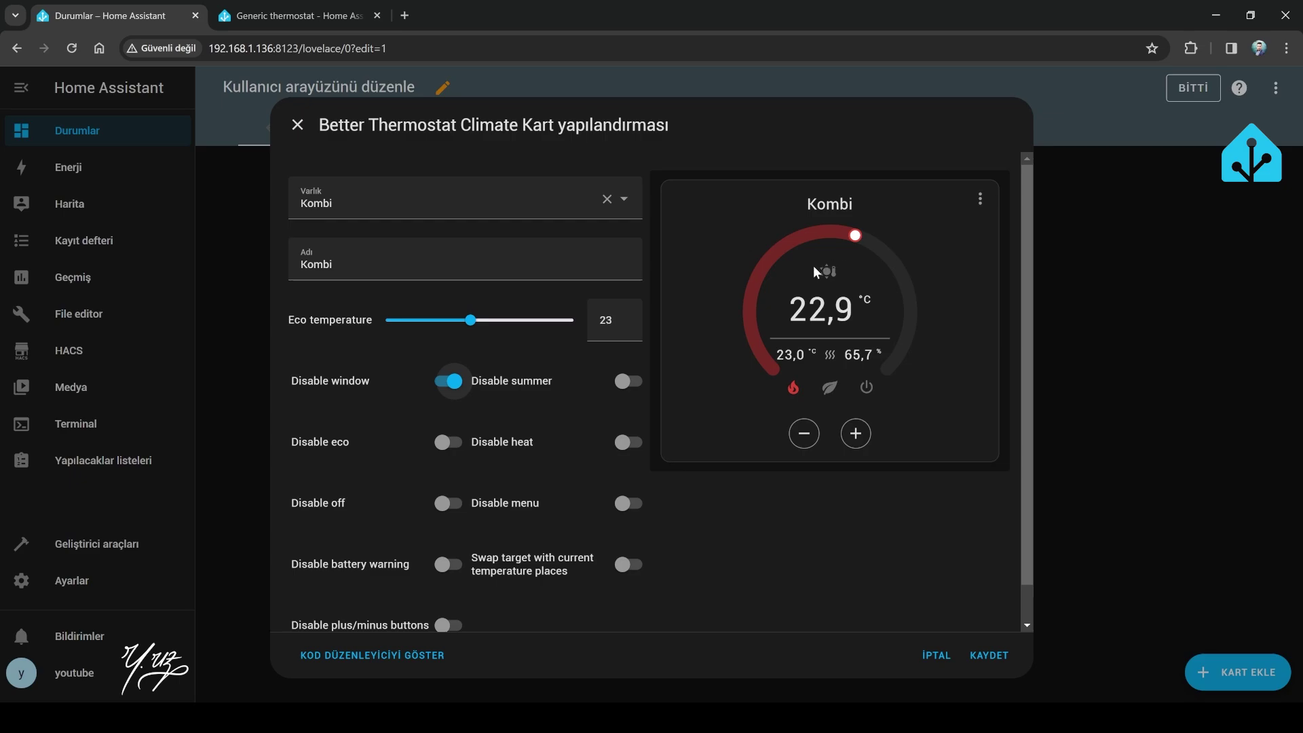
- Try the Disable menu, Disable heat and Disable off options one at a time, switching each back off
{"action": "left_click", "coordinate": [630, 509]}
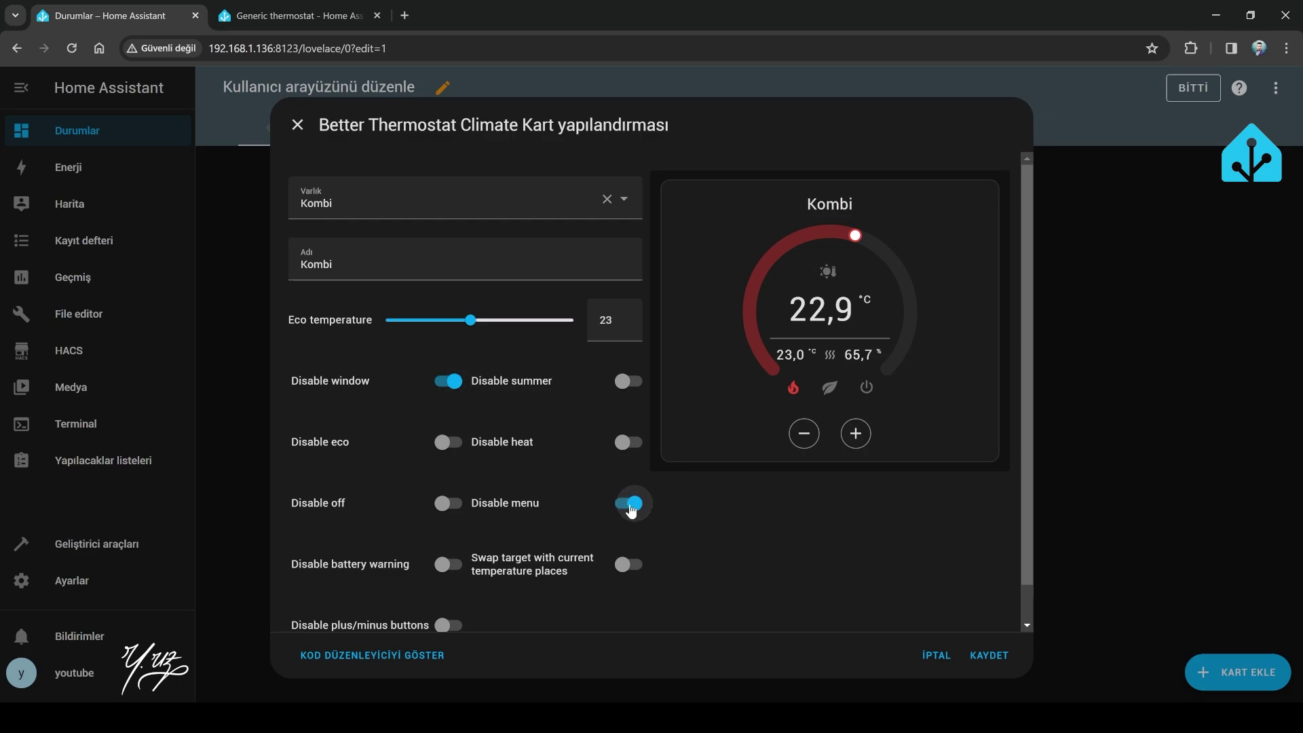
{"action": "left_click", "coordinate": [630, 509]}
{"action": "left_click", "coordinate": [631, 451]}
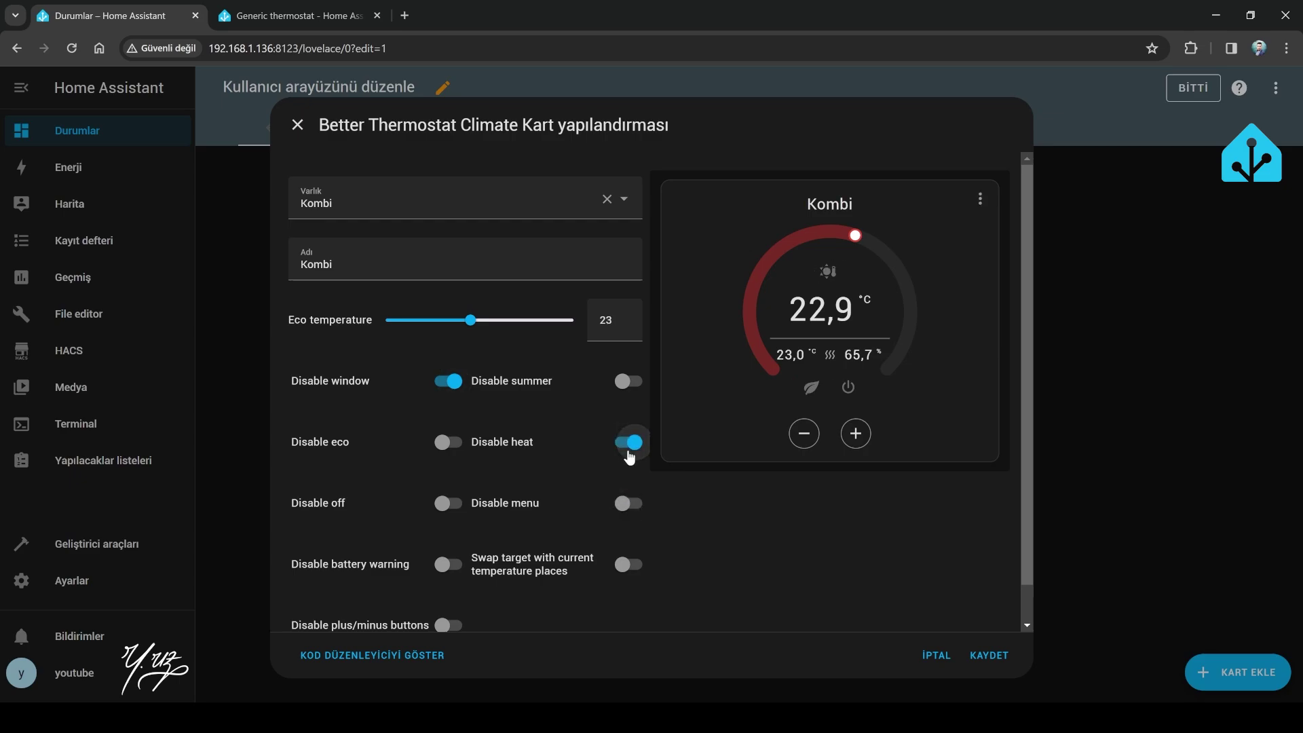
{"action": "left_click", "coordinate": [630, 450]}
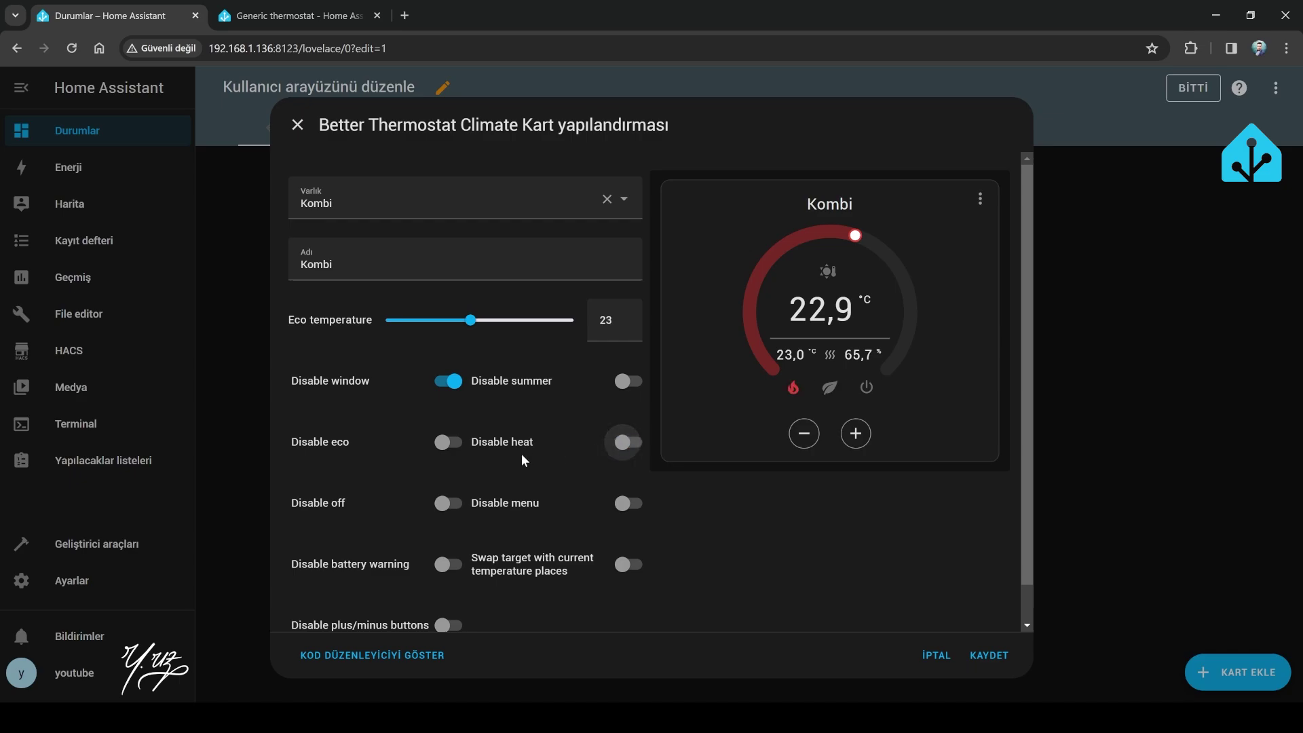
{"action": "left_click", "coordinate": [450, 508]}
{"action": "left_click", "coordinate": [450, 508]}
- Check the remaining Better Thermostat card options and save the Kombi card to the dashboard
{"action": "scroll", "coordinate": [366, 496], "scroll_direction": "down", "scroll_amount": 1}
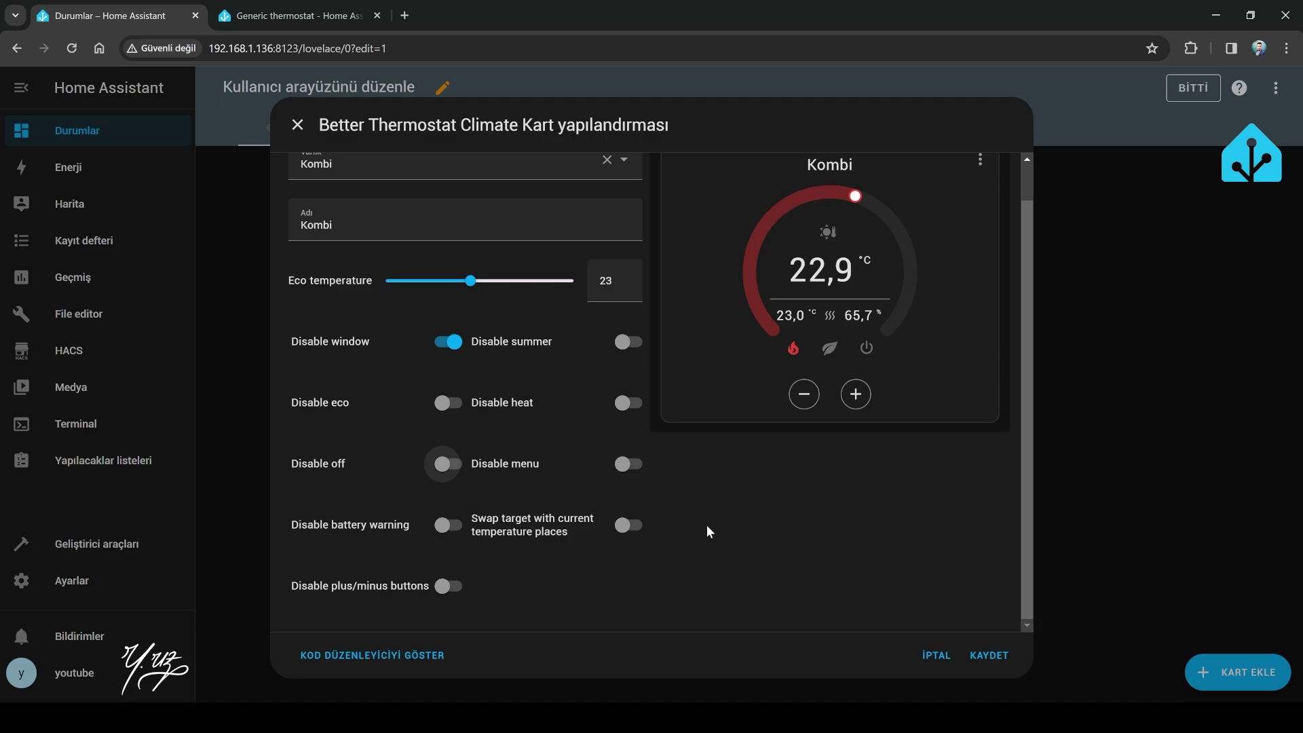
{"action": "scroll", "coordinate": [707, 524], "scroll_direction": "up", "scroll_amount": 1}
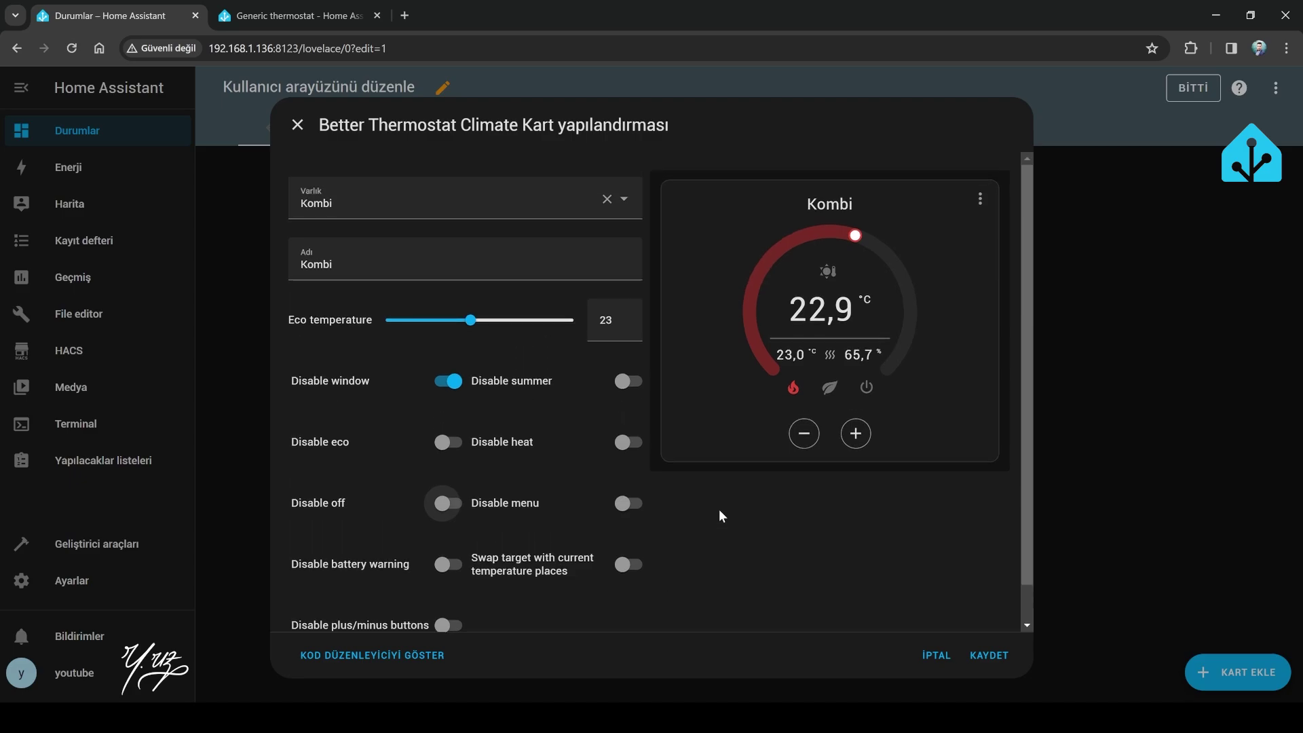
{"action": "left_click", "coordinate": [1001, 654]}
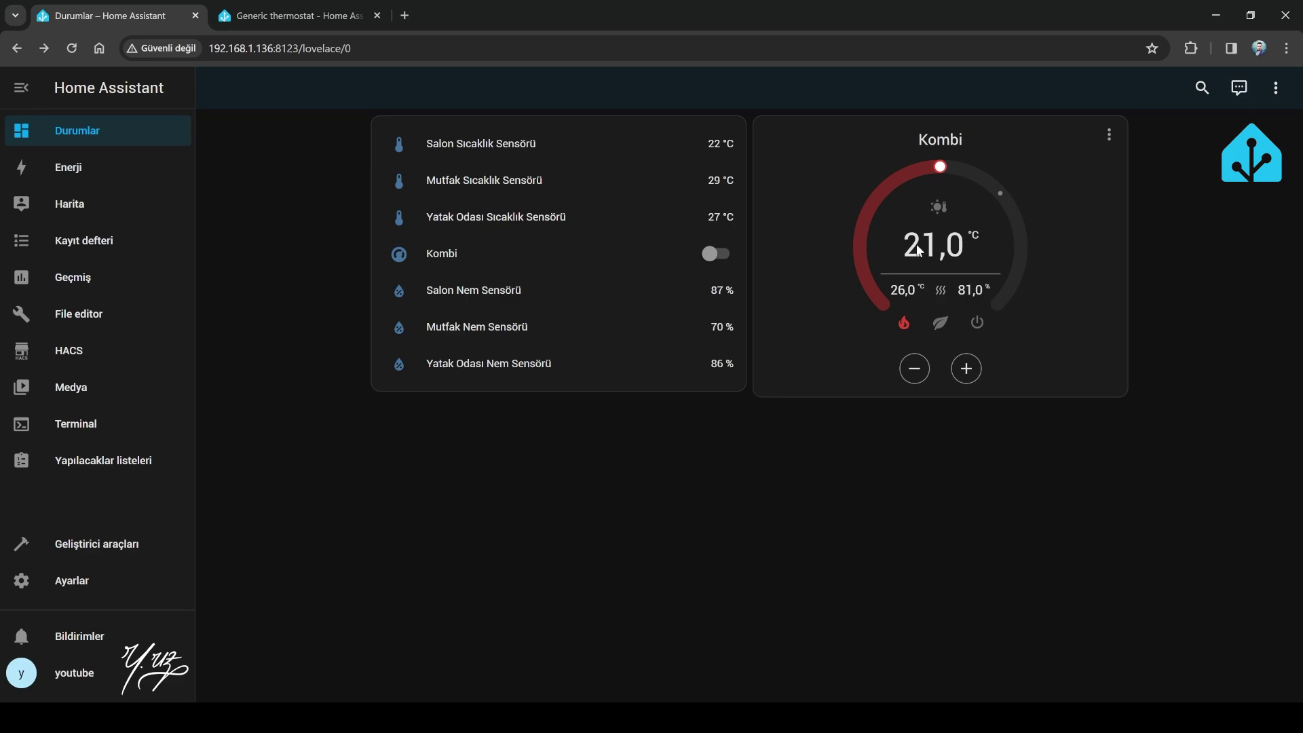
- Test the Kombi card by raising the target temperature to 28 °C, then switching eco mode on and back off
{"action": "left_click_drag", "start_coordinate": [940, 168], "coordinate": [1015, 218]}
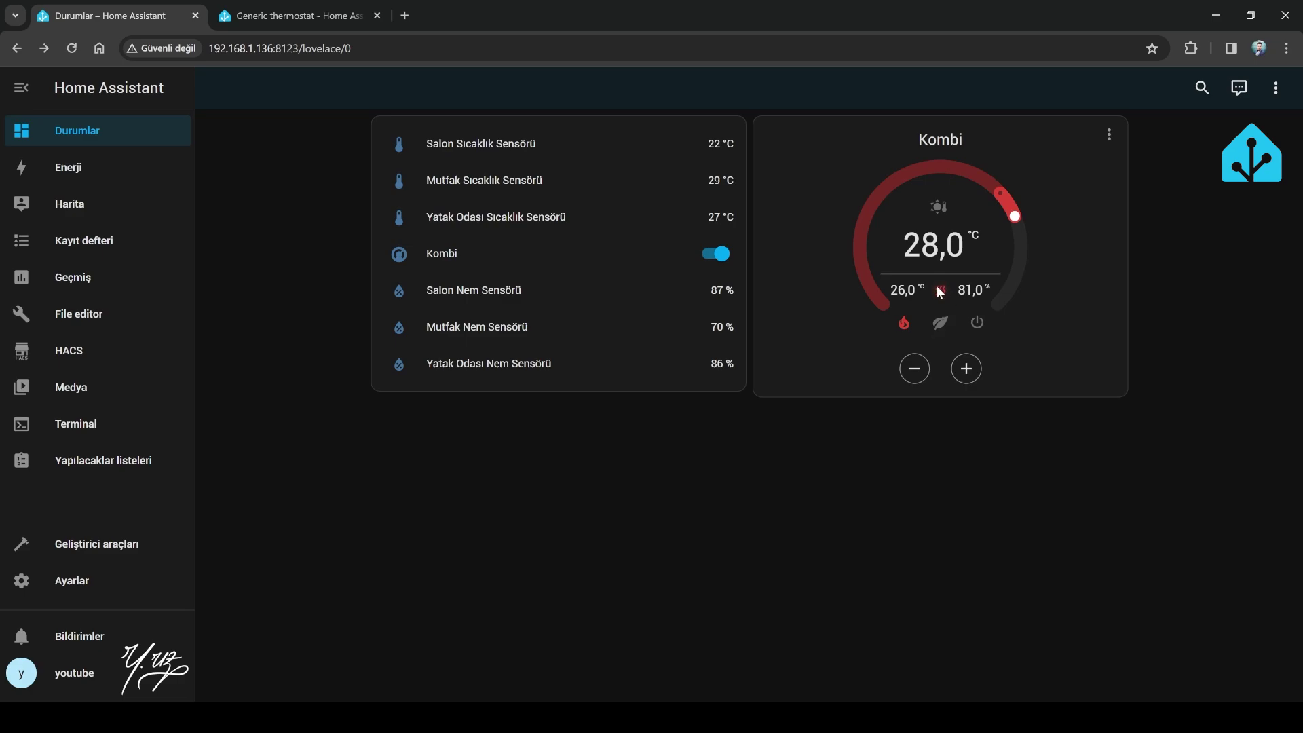
{"action": "left_click", "coordinate": [941, 326]}
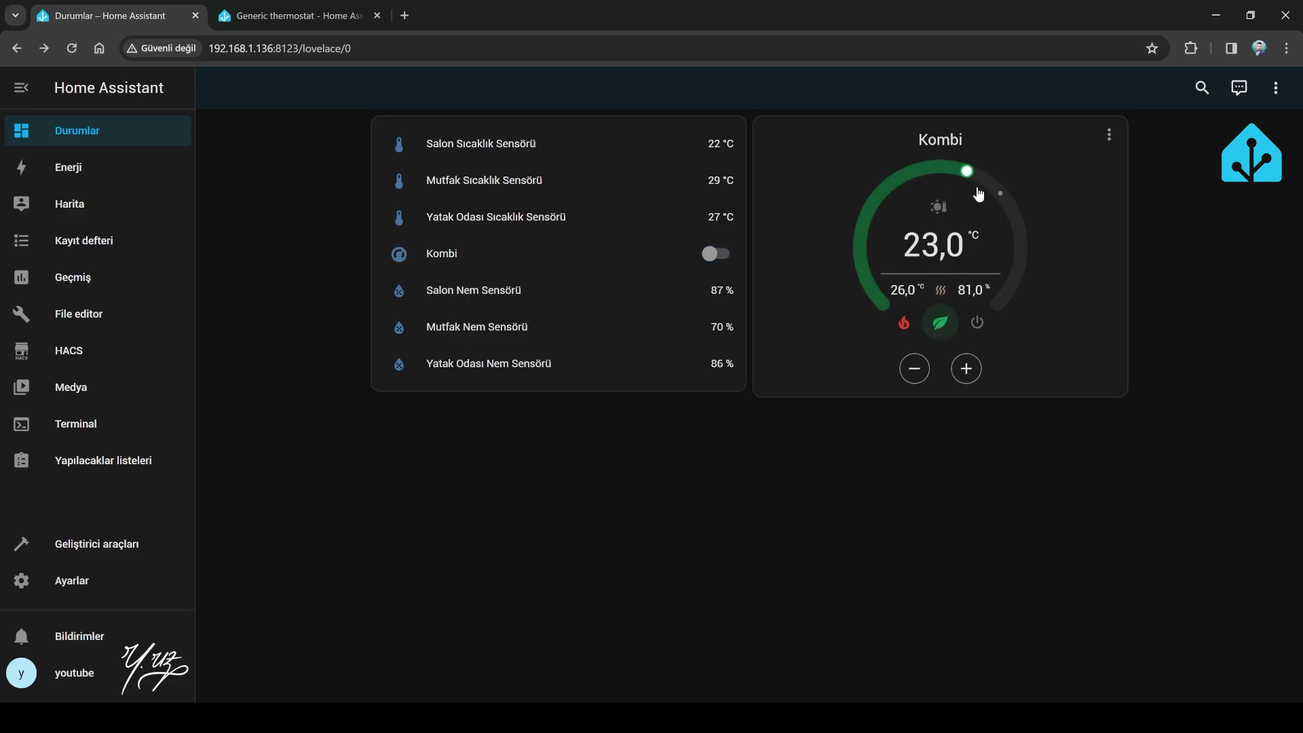
{"action": "left_click", "coordinate": [945, 327]}
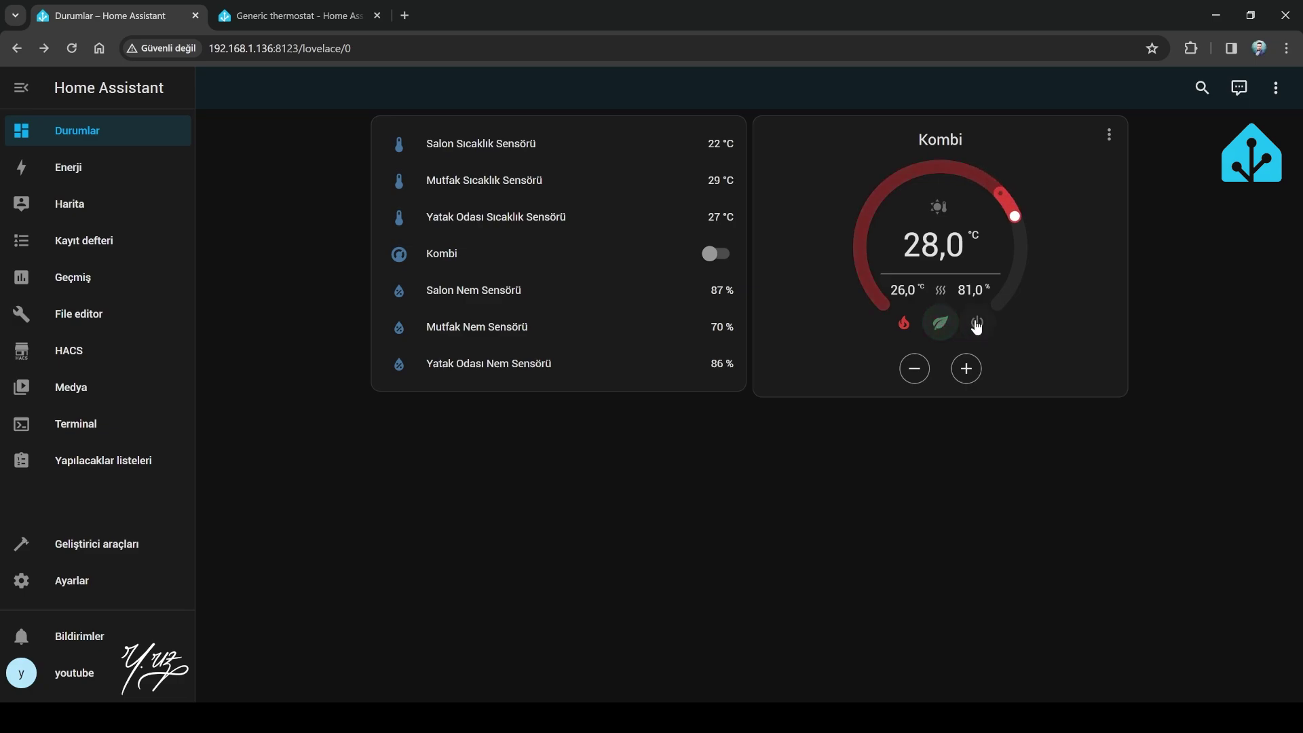
- Switch the Kombi thermostat off and back to heating, and lower its target temperature to 20.9 °C
{"action": "left_click", "coordinate": [978, 326]}
{"action": "left_click", "coordinate": [903, 323]}
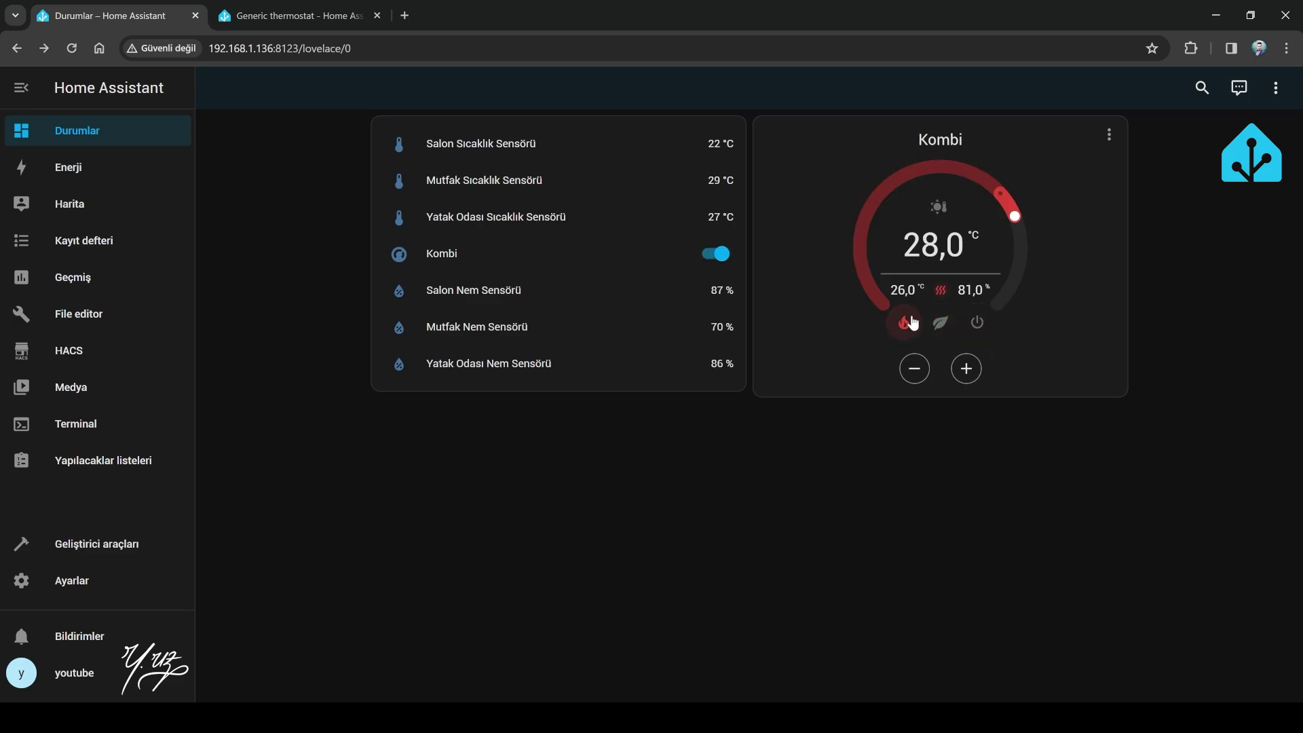
{"action": "left_click_drag", "start_coordinate": [1013, 217], "coordinate": [938, 167]}
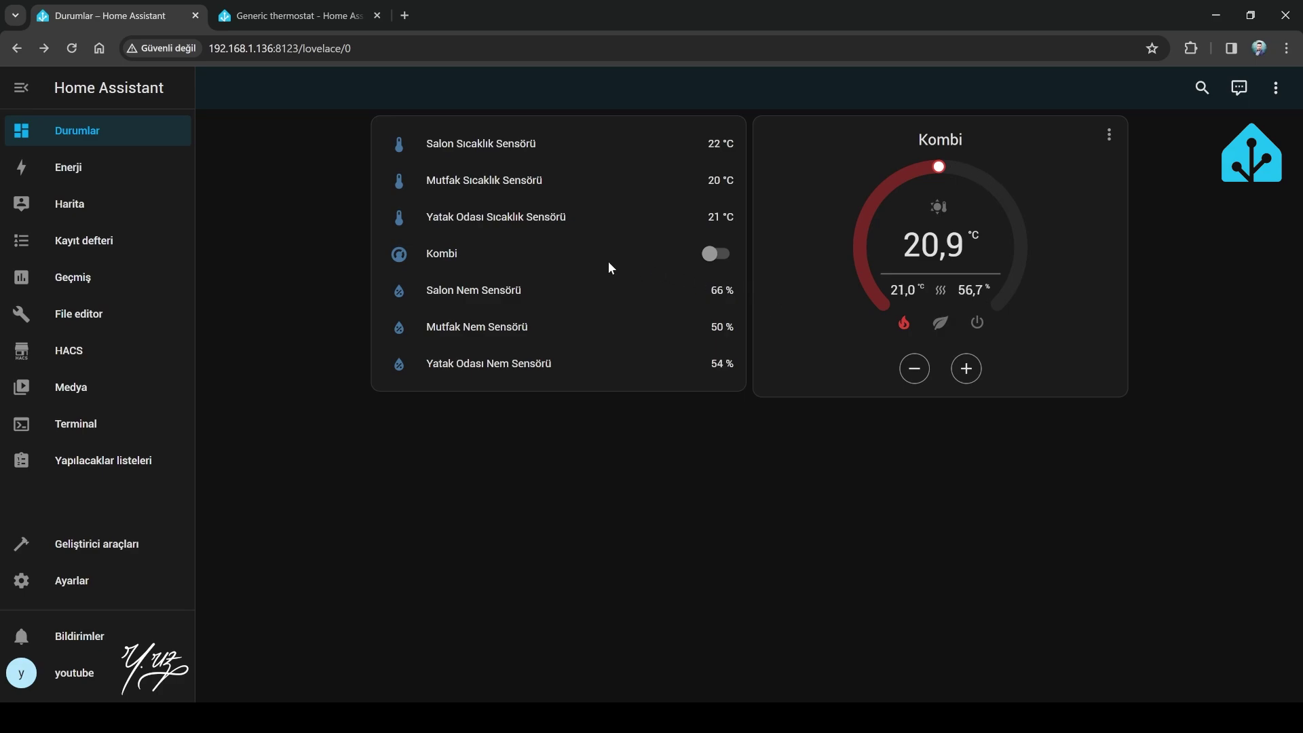